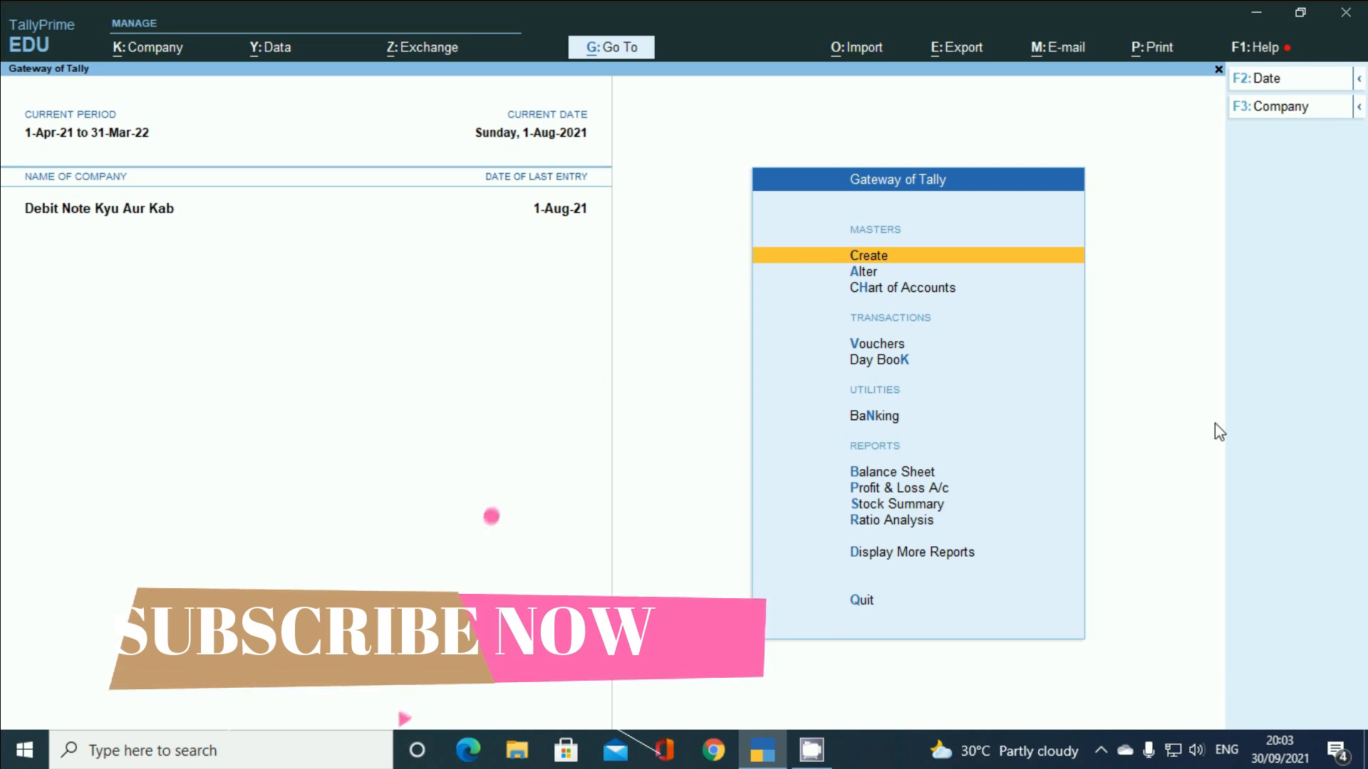
# - Set Enable Interest Calculation to Yes in Company Features (F11) and save the features
pyautogui.press('F11')
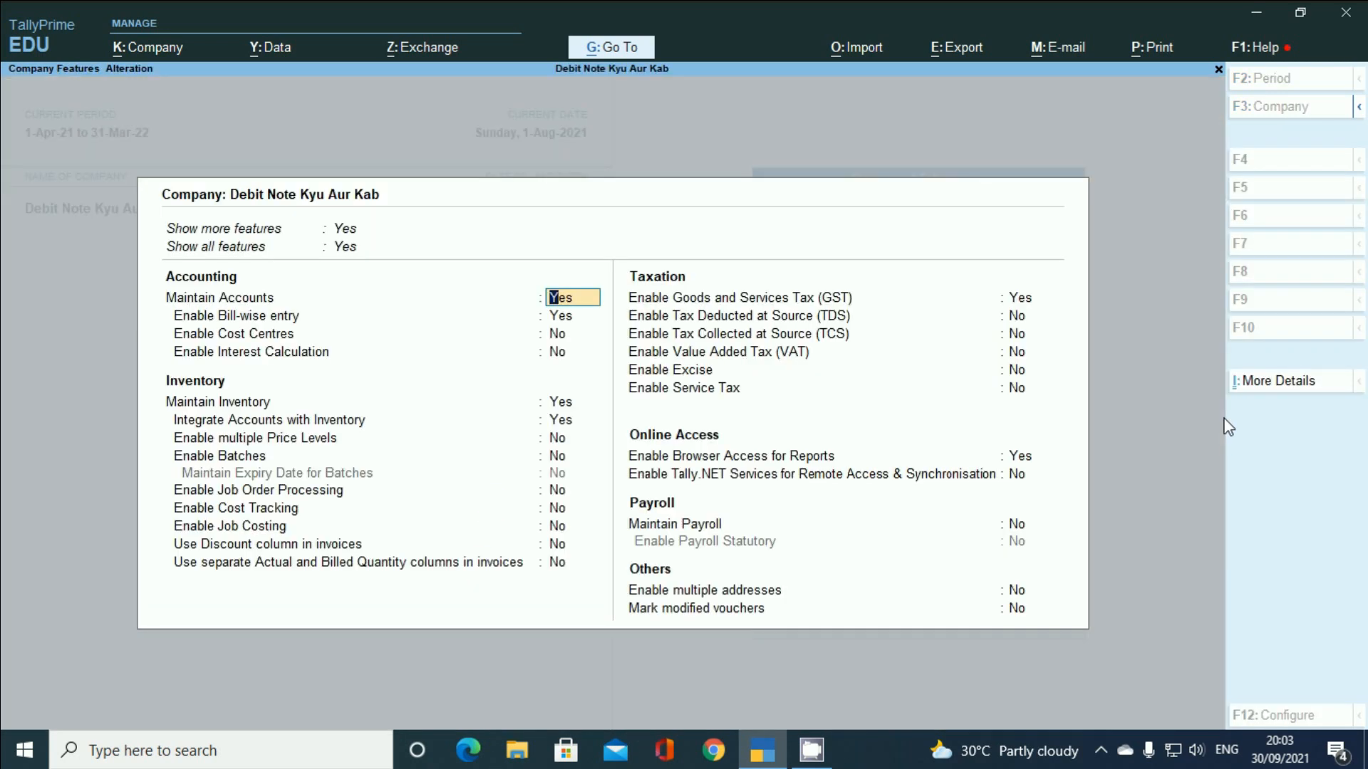
pyautogui.press('Return')
pyautogui.press('Return')
pyautogui.press('Return')
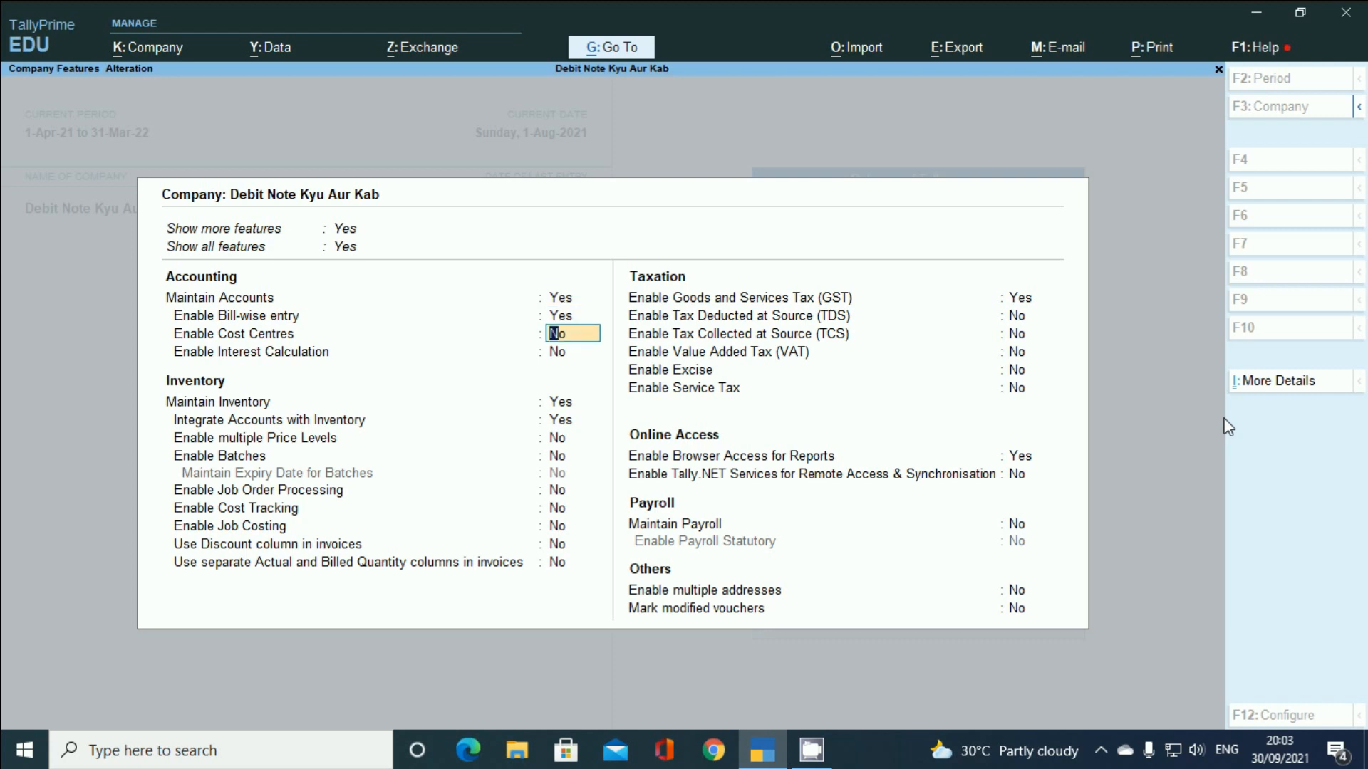
pyautogui.write('y')
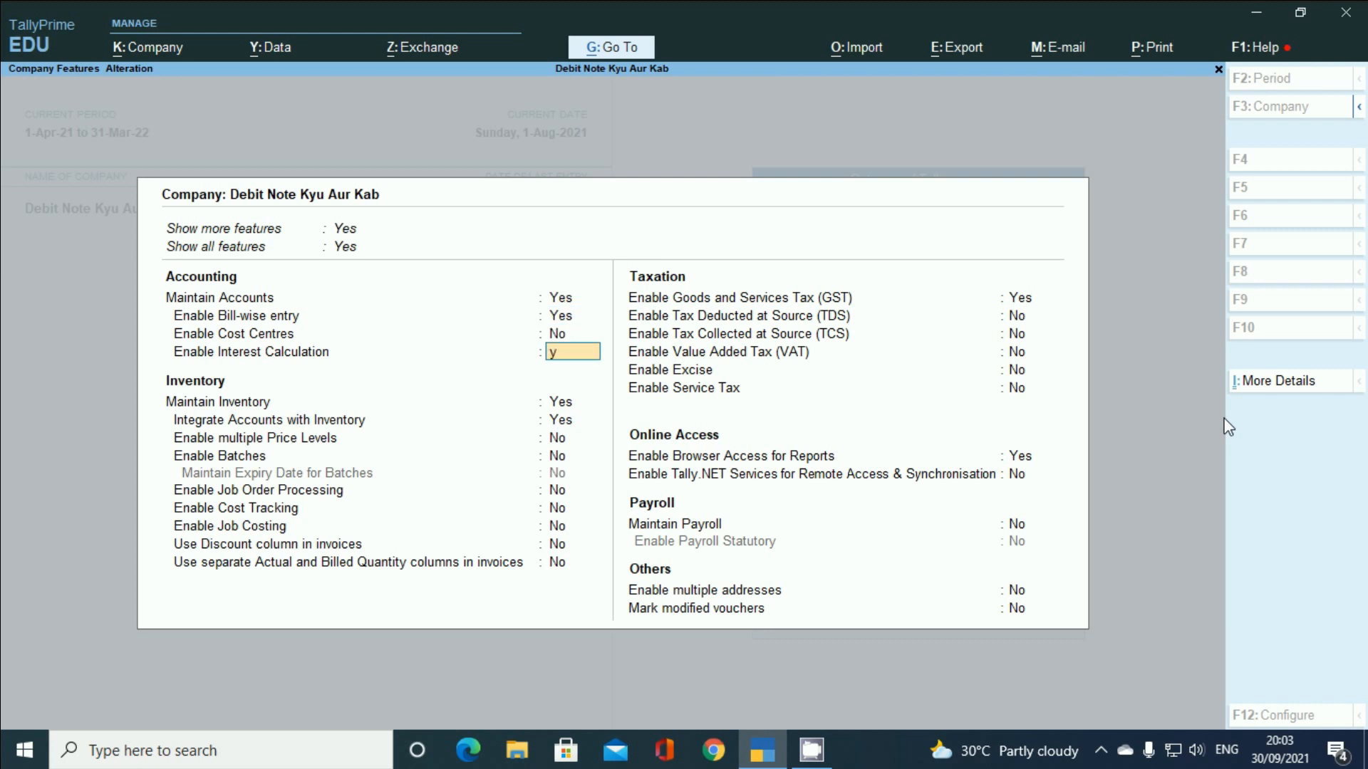
pyautogui.press('Return')
pyautogui.press('ctrl')
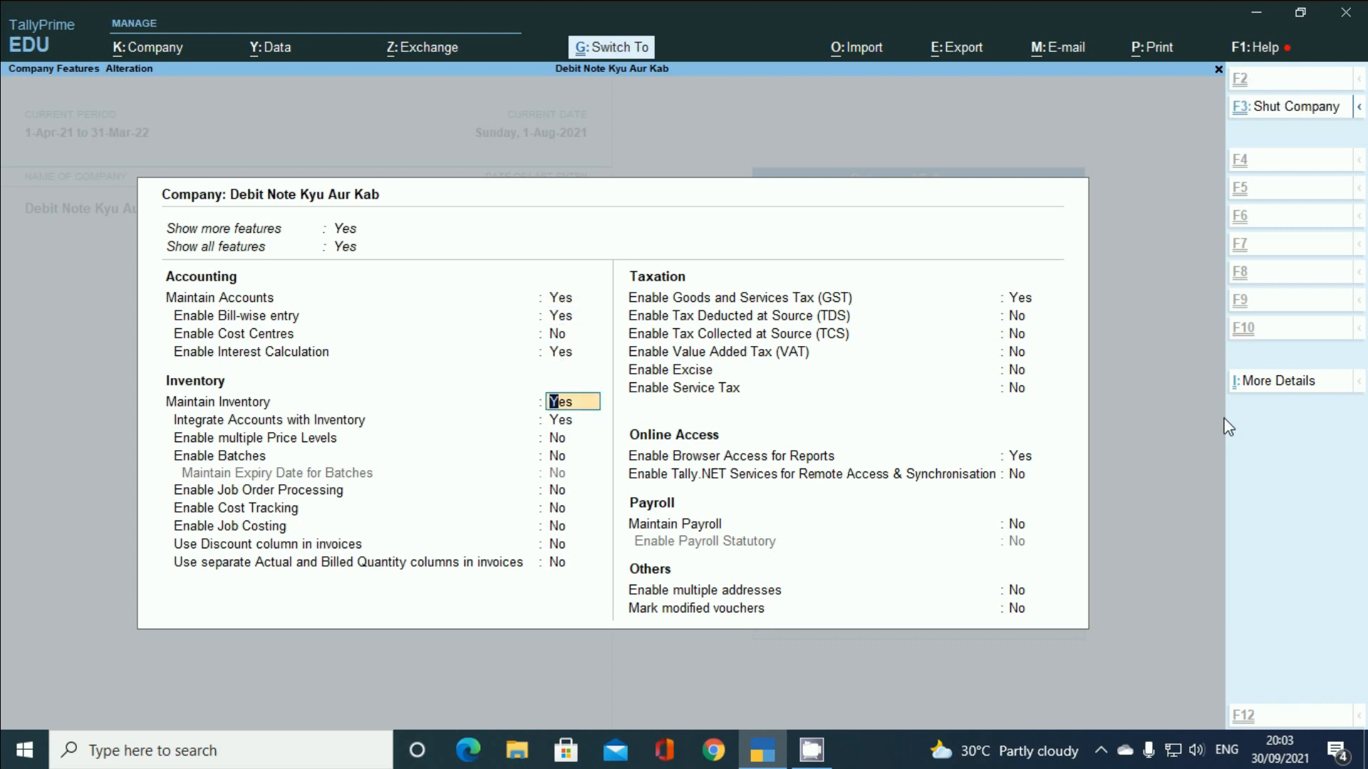
pyautogui.hotkey('ctrl', 'a')
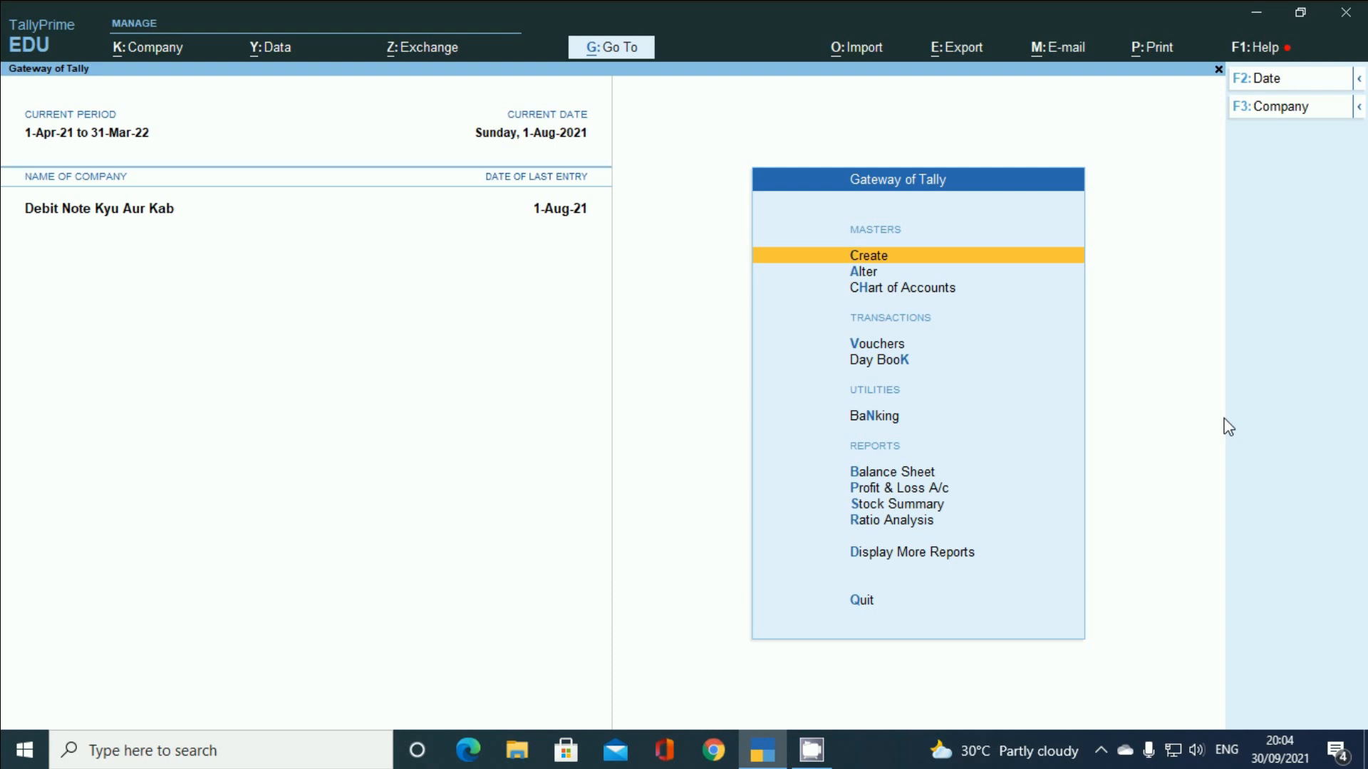
# - Open Sales voucher No. 4 in Item Invoice mode and start a new party ledger
pyautogui.press('Down')
pyautogui.press('Down')
pyautogui.press('Down')
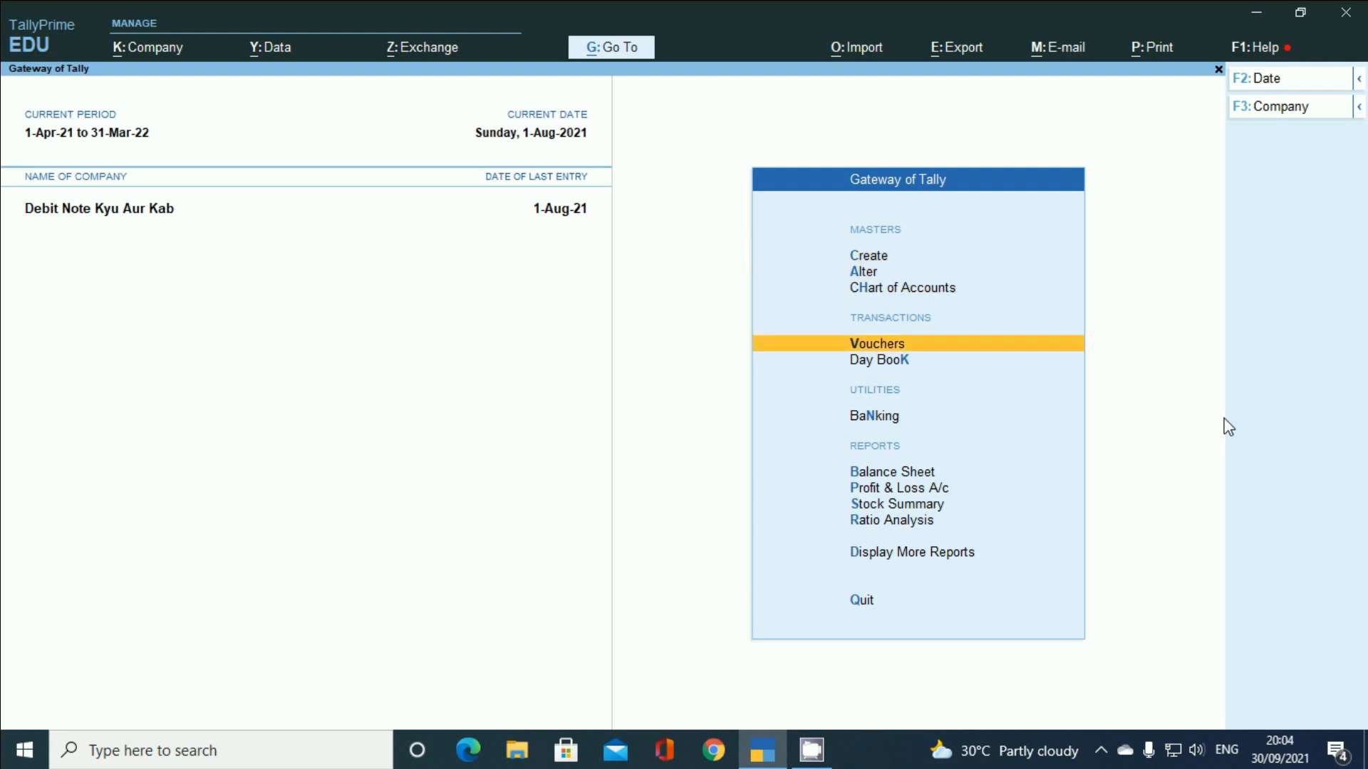
pyautogui.press('Return')
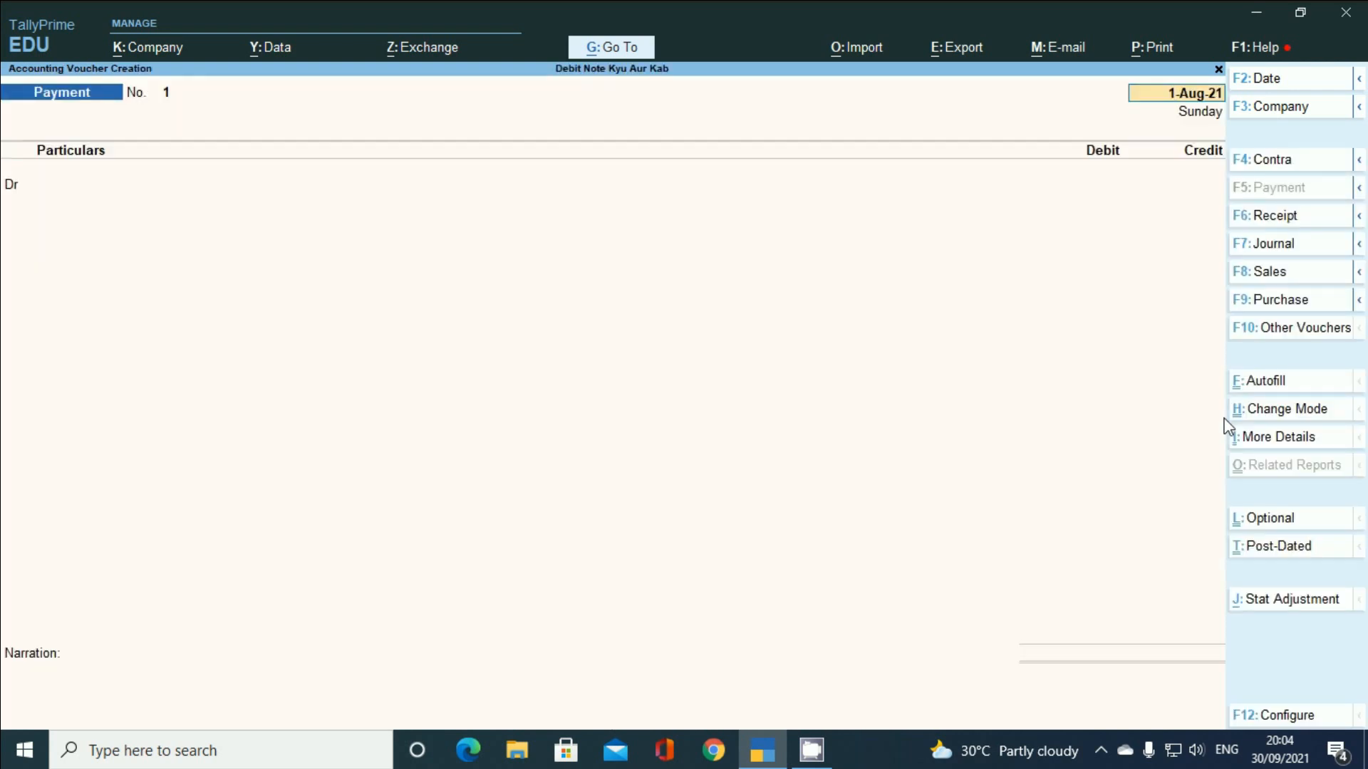
pyautogui.click(1270, 275)
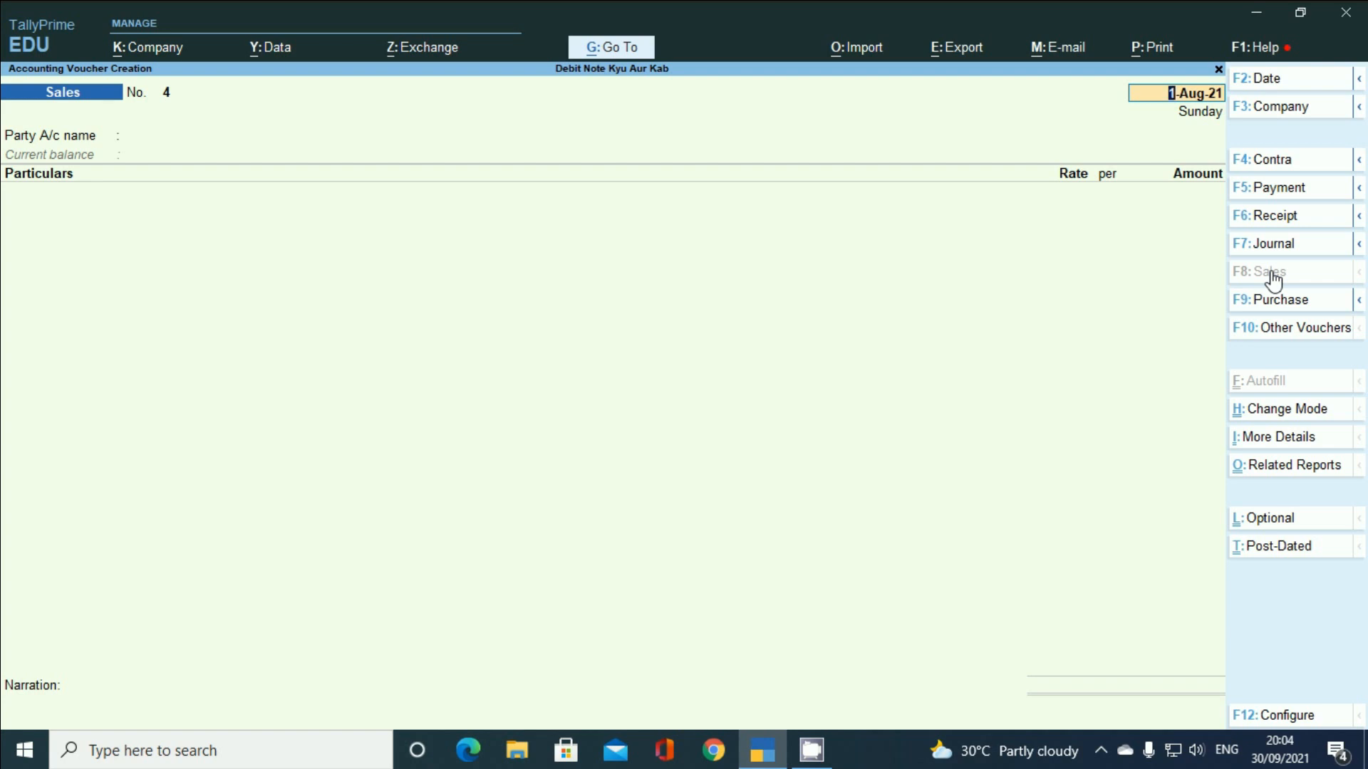
pyautogui.hotkey('ctrl', 'h')
pyautogui.press('Up')
pyautogui.press('Return')
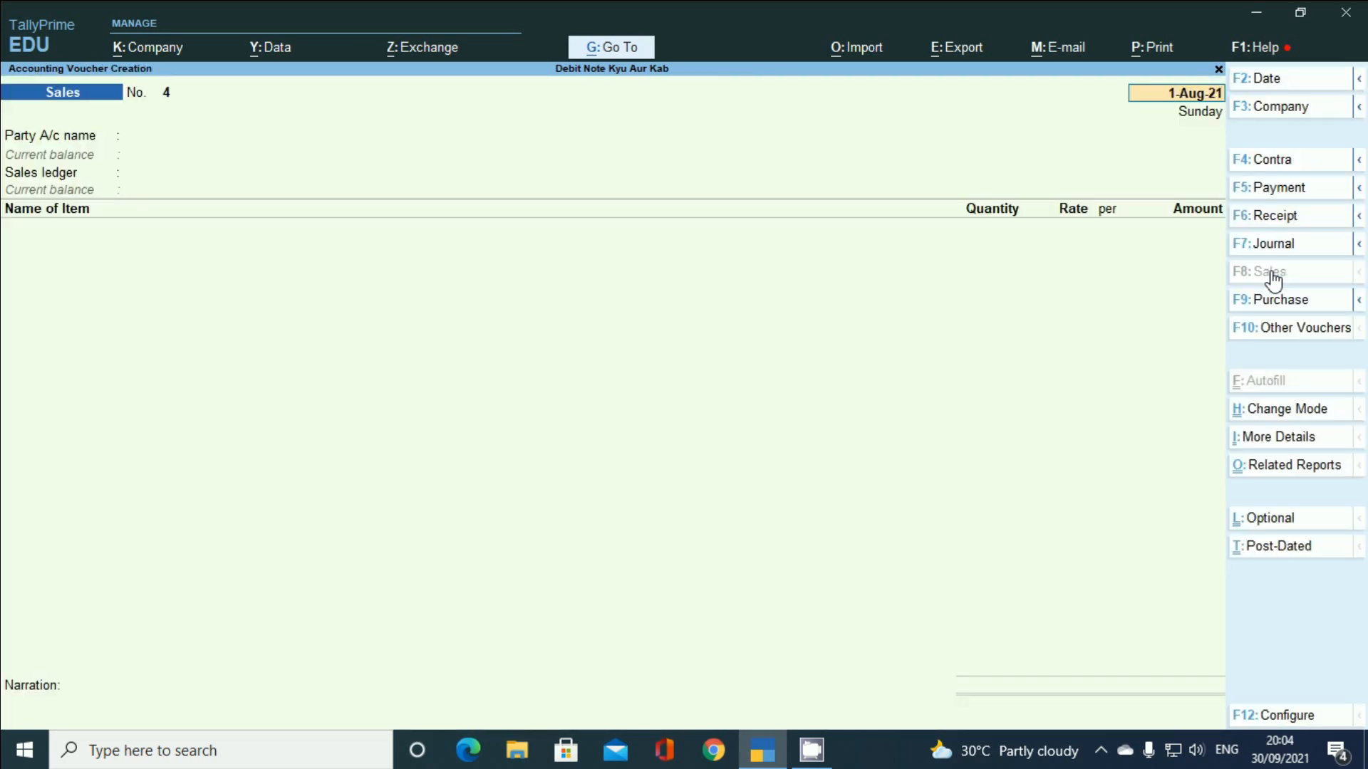
pyautogui.press('Return')
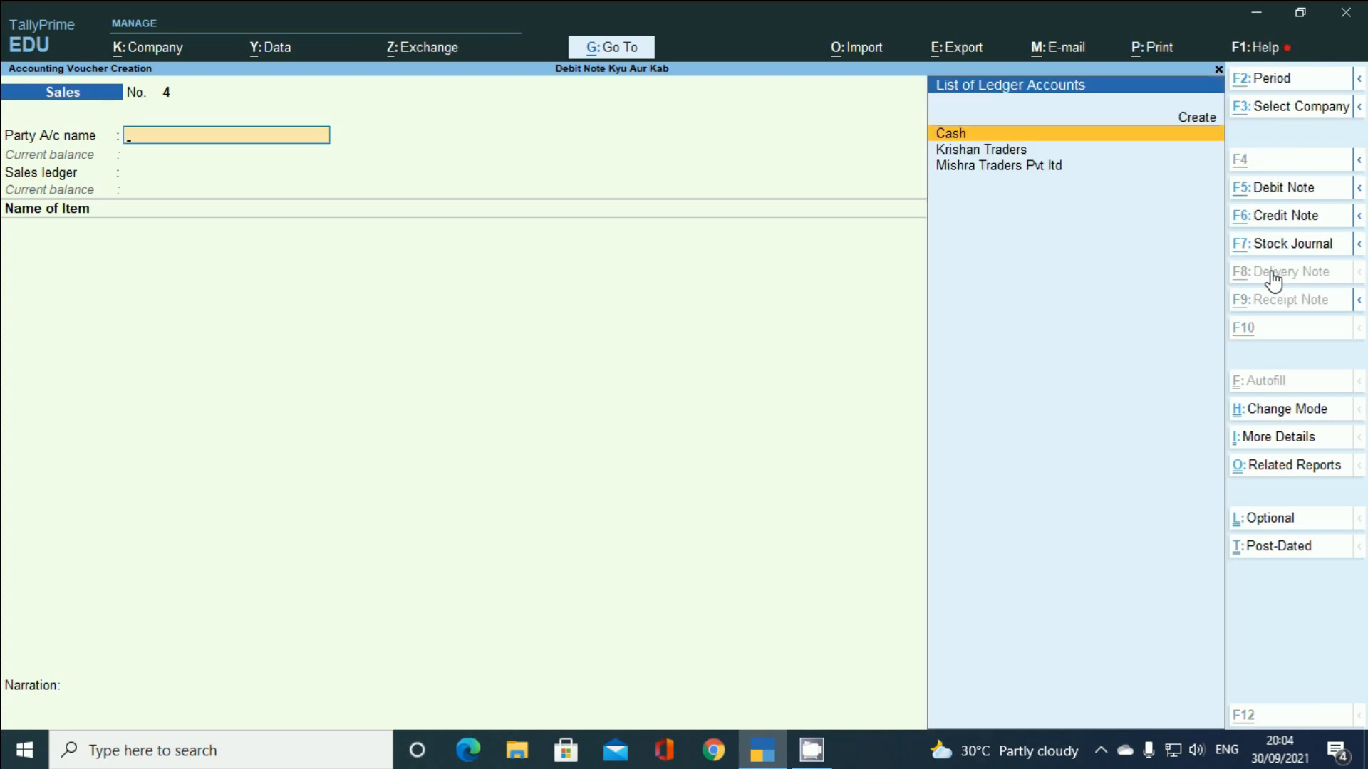
pyautogui.hotkey('alt', 'c')
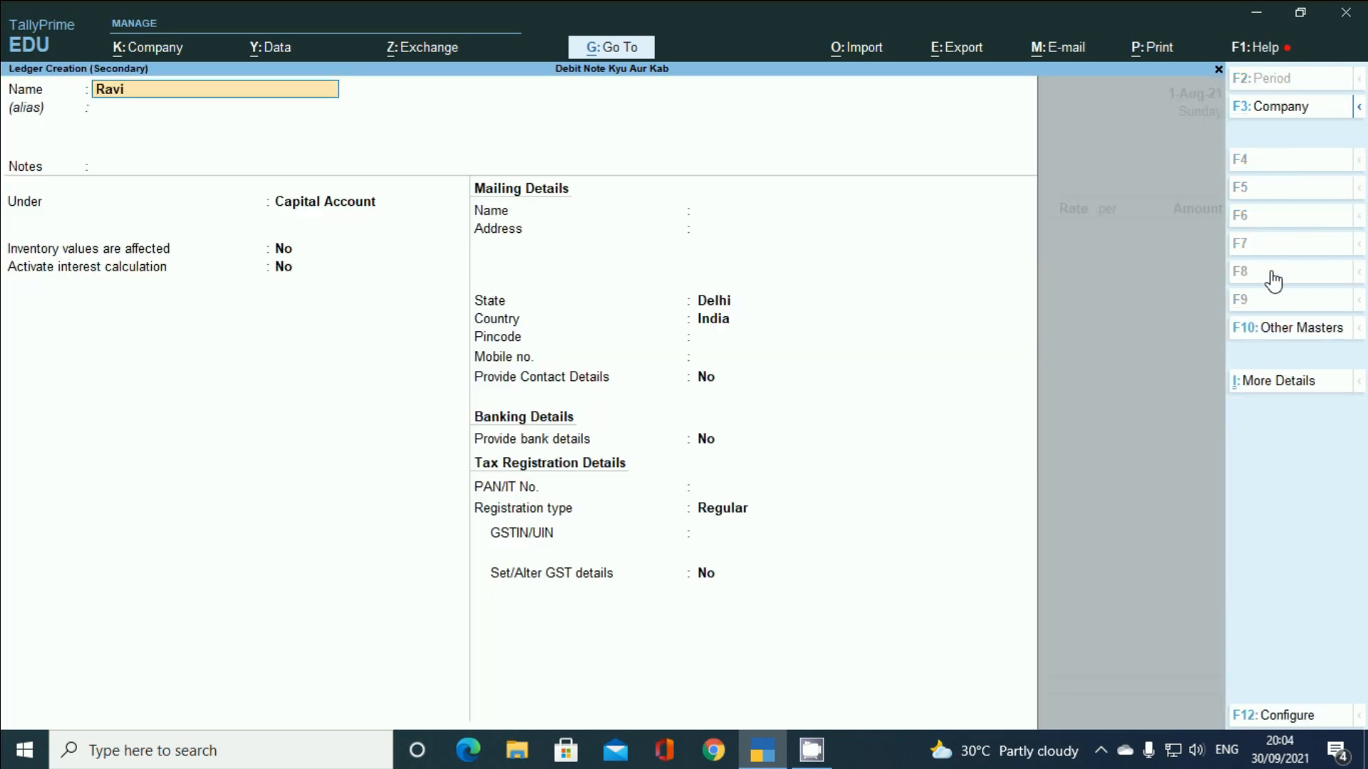
# - Enter the customer's name as the new ledger name and place it under Sundry Debtors
pyautogui.press('Return')
pyautogui.press('Return')
pyautogui.write('S')
pyautogui.press('Down')
pyautogui.press('Down')
pyautogui.press('Down')
pyautogui.press('Down')
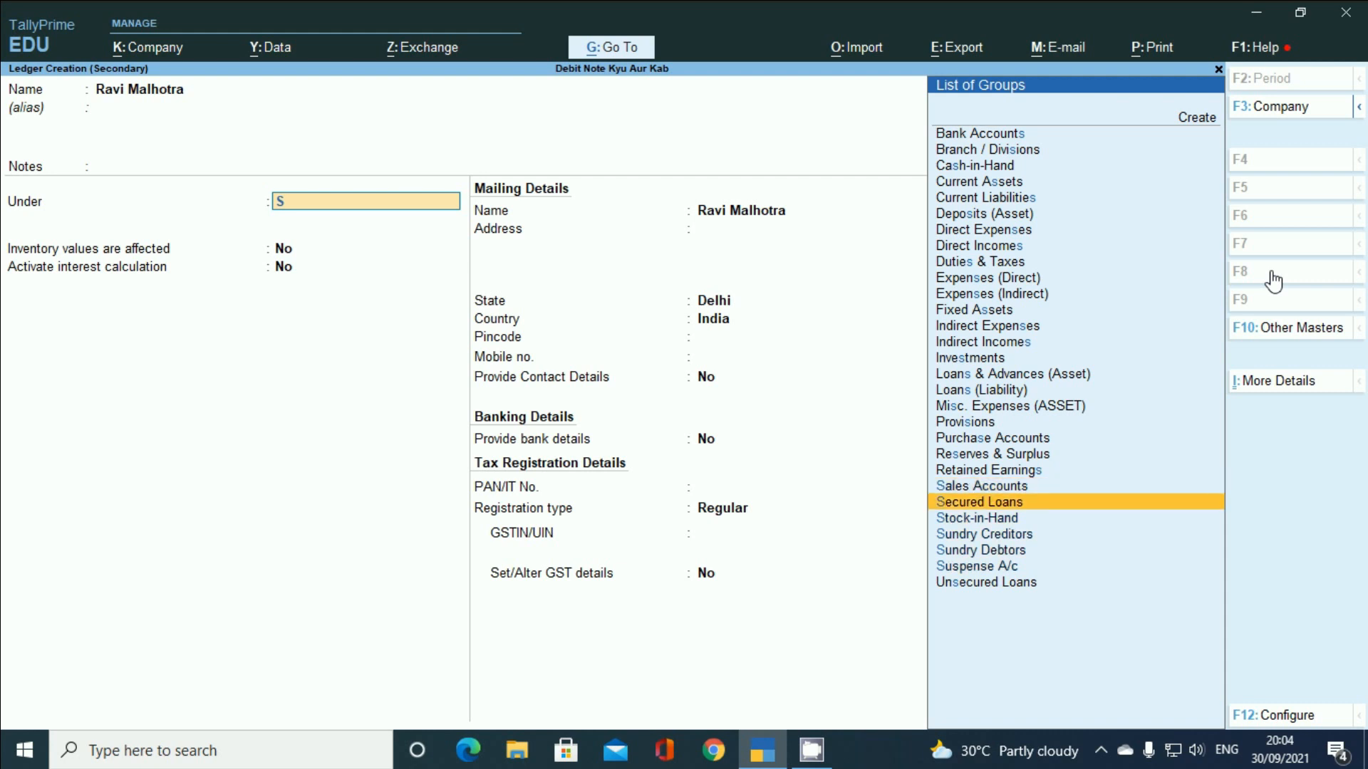
pyautogui.press('Return')
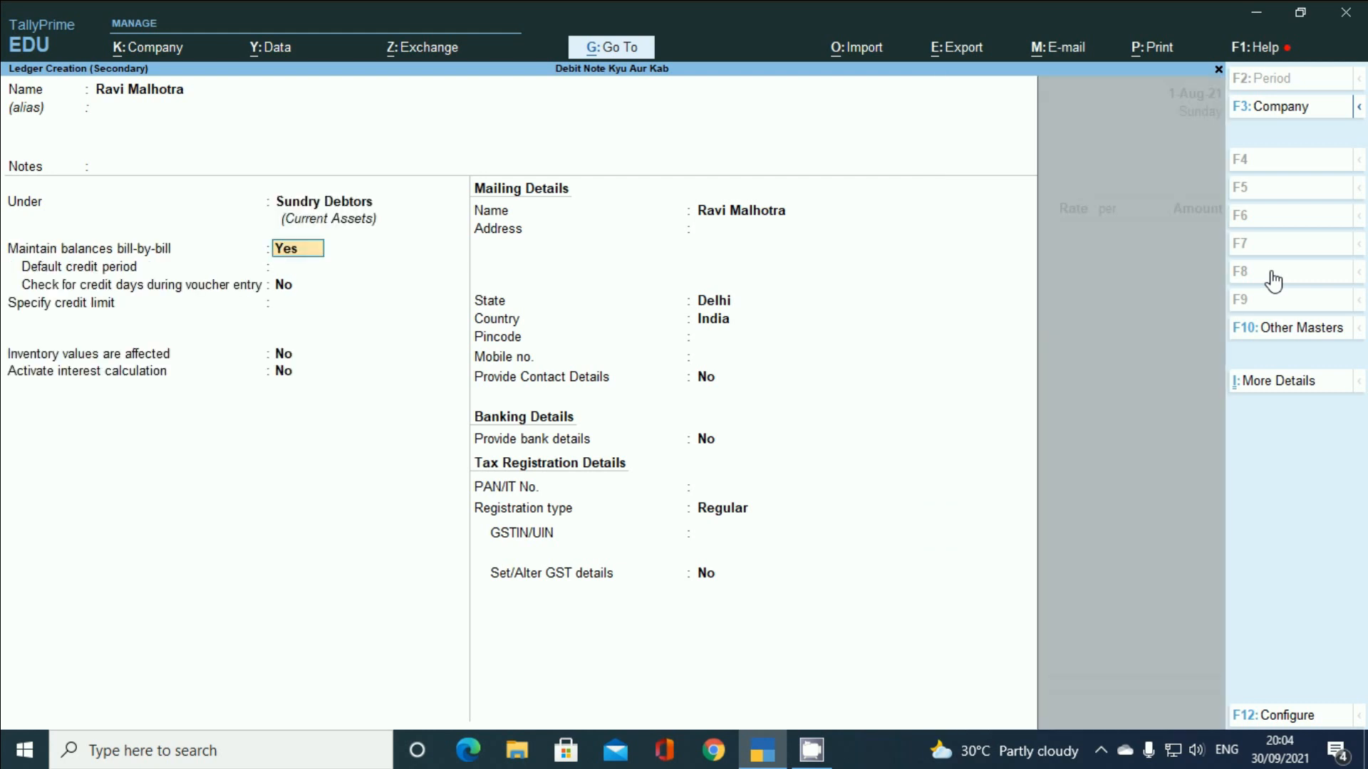
# - Give the ledger a 31-day default credit period and switch interest calculation on
pyautogui.press('Return')
pyautogui.press('Return')
pyautogui.press('Return')
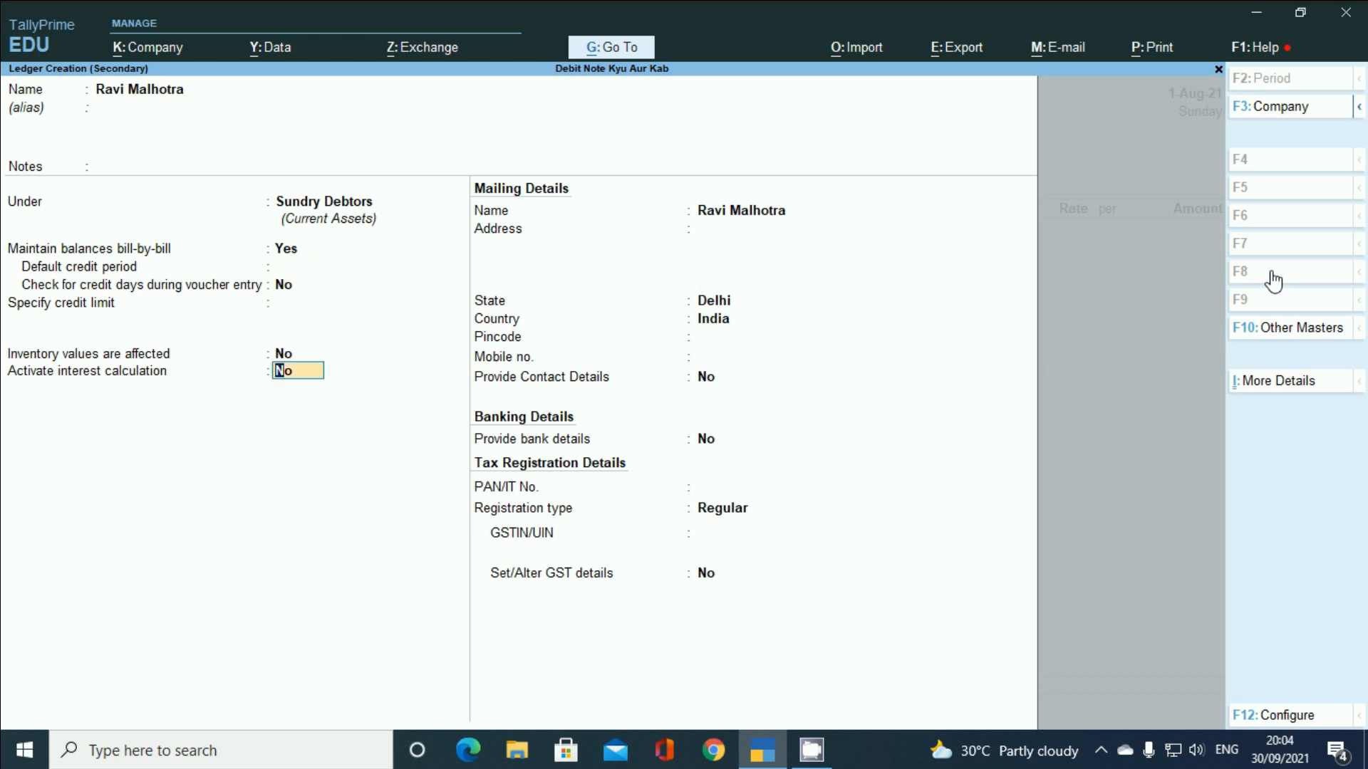
pyautogui.press('Up')
pyautogui.press('Up')
pyautogui.press('Up')
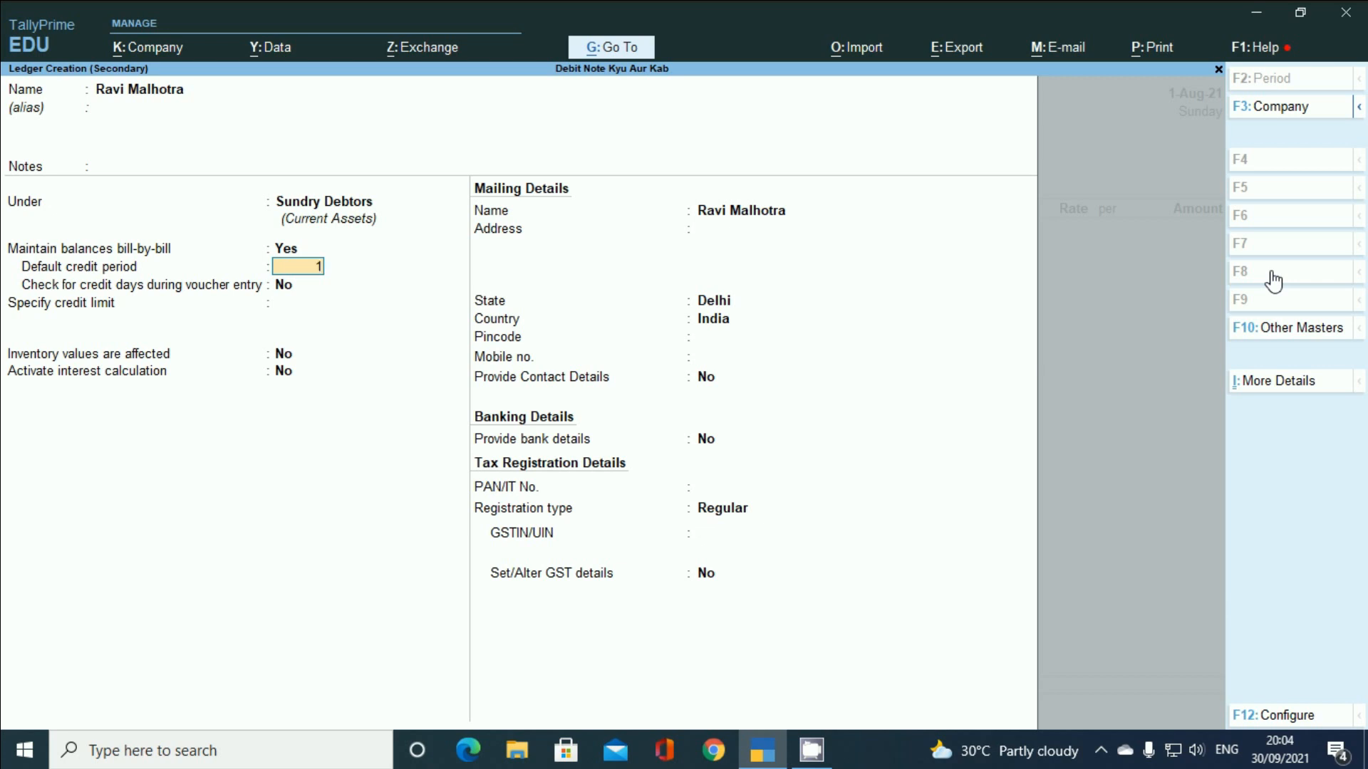
pyautogui.write('31')
pyautogui.press('Return')
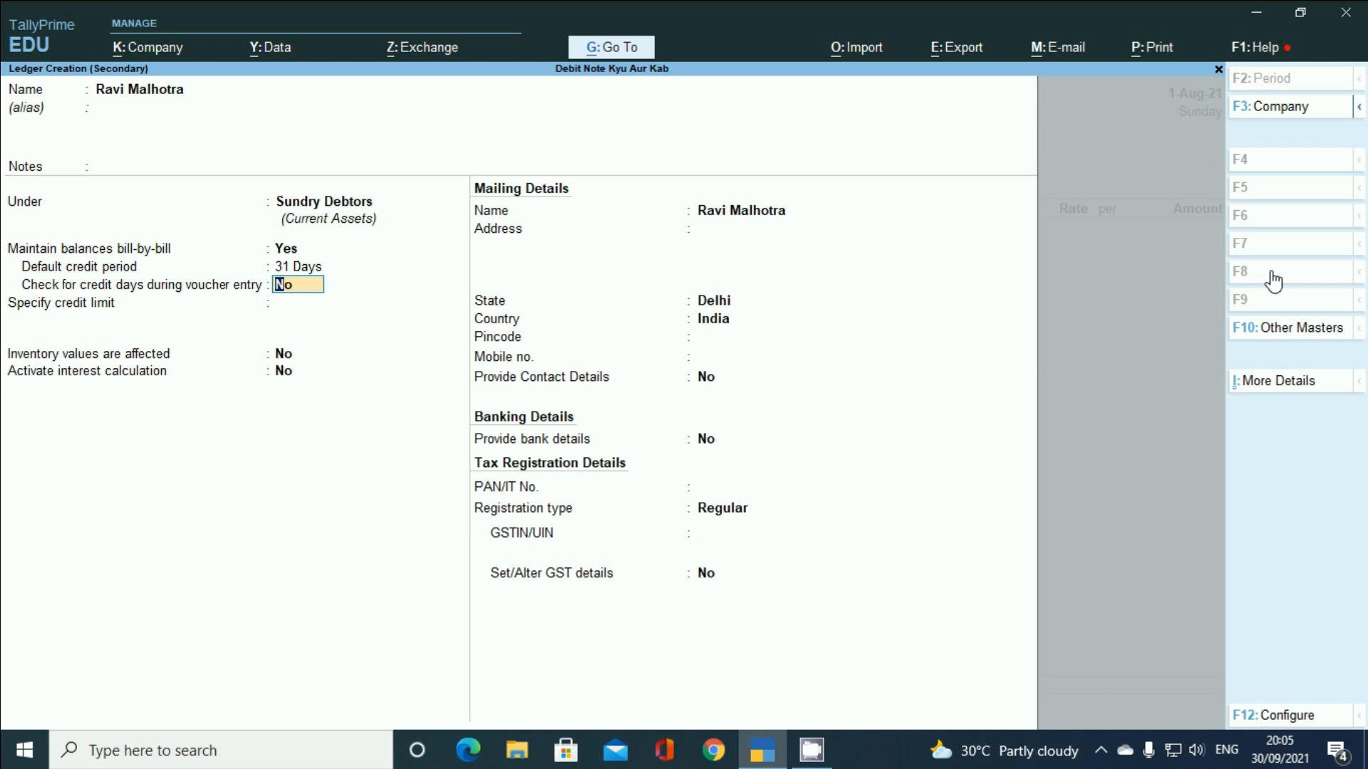
pyautogui.press('Return')
pyautogui.press('Return')
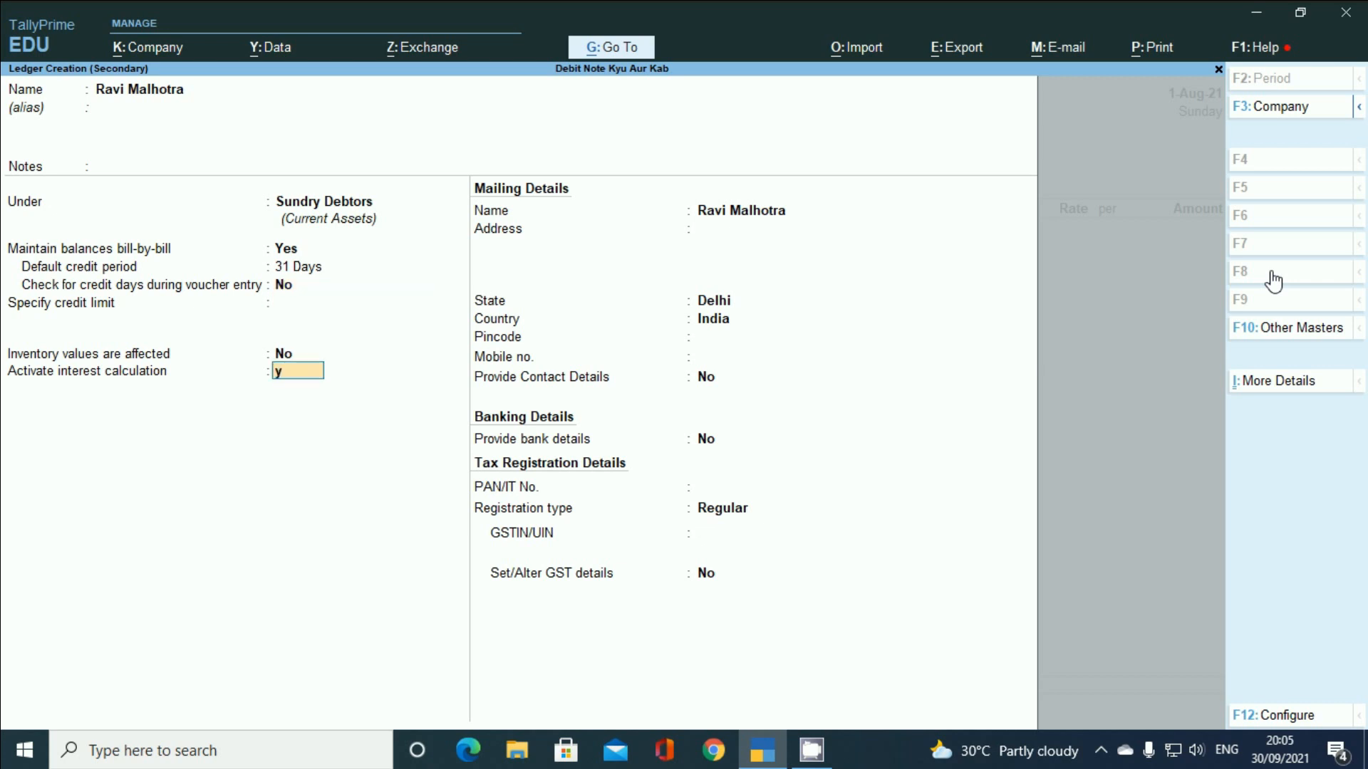
pyautogui.press('y')
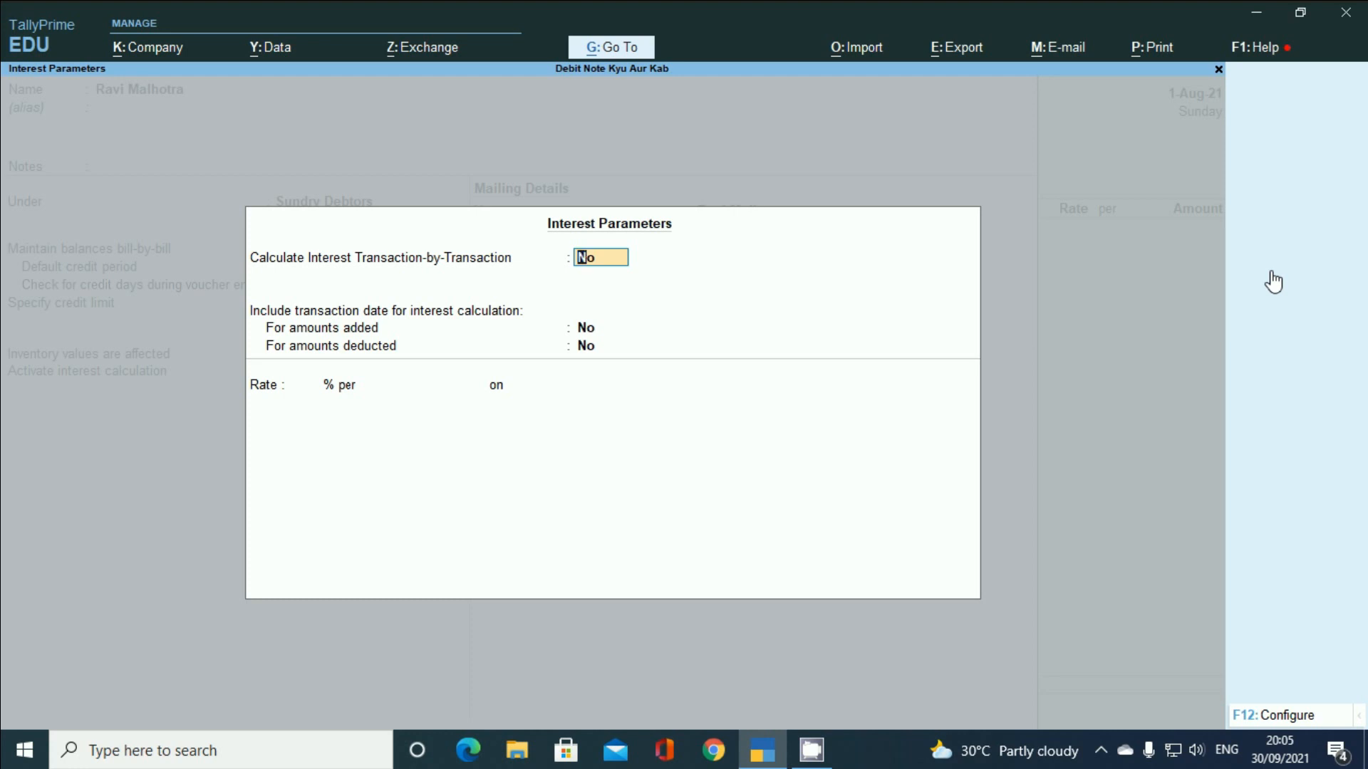
# - Set Transaction-by-Transaction, Override Parameters and Override advanced parameters to Yes, leaving amounts added/deducted at No
pyautogui.press('y')
pyautogui.press('y')
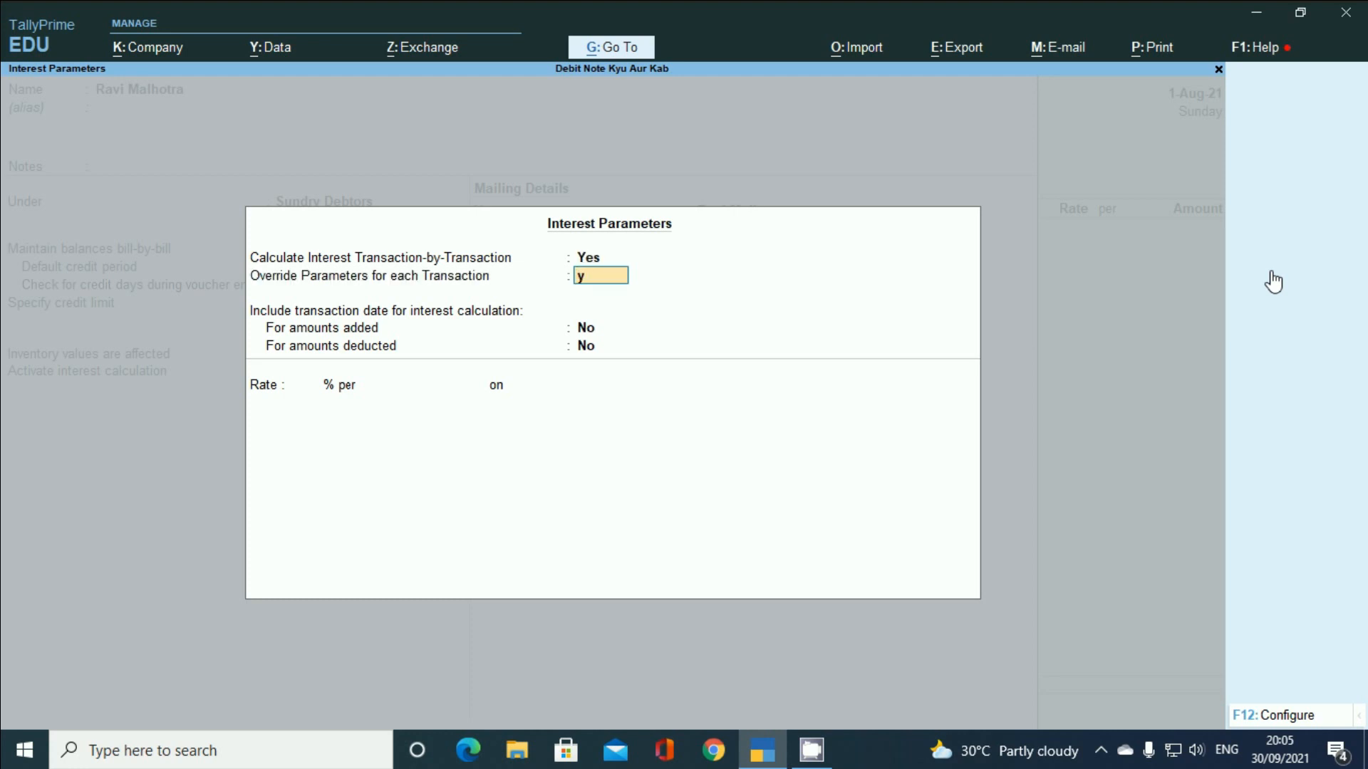
pyautogui.press('y')
pyautogui.press('Return')
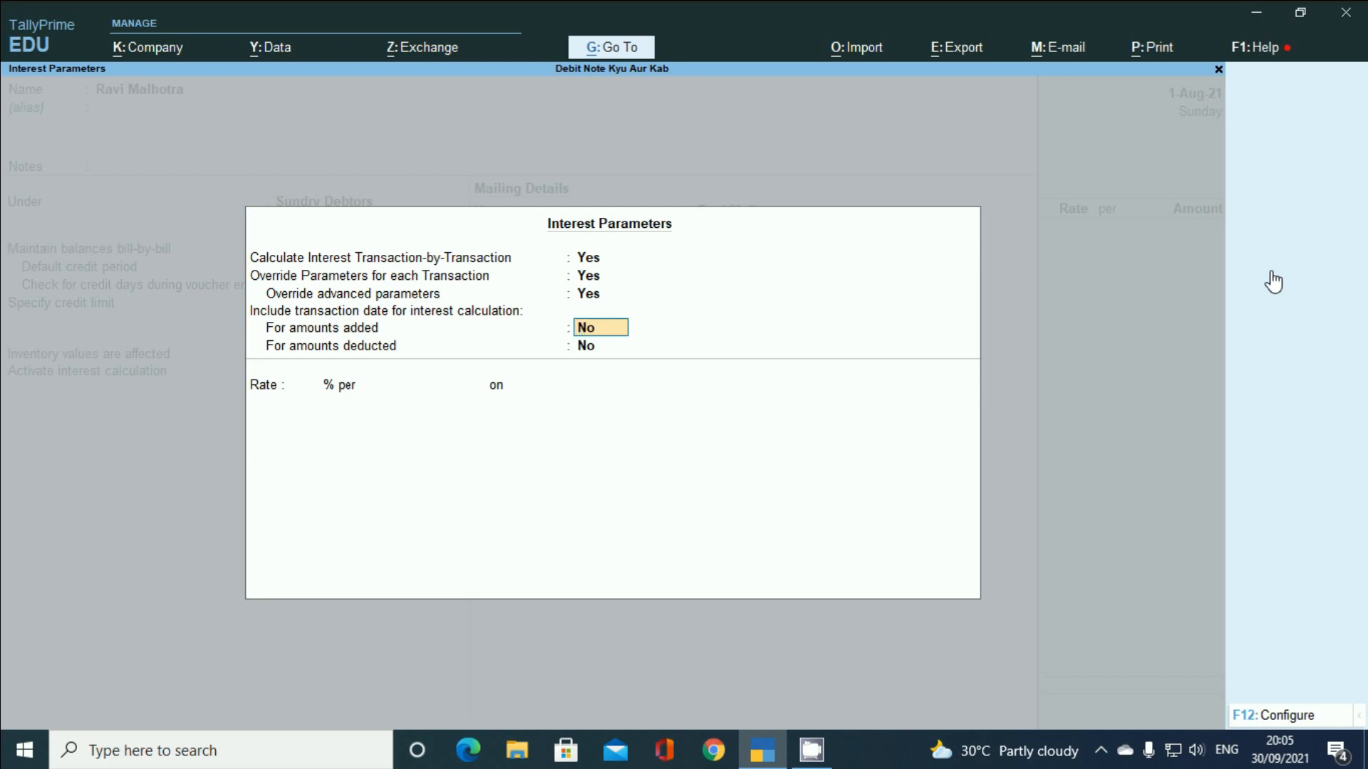
pyautogui.press('Return')
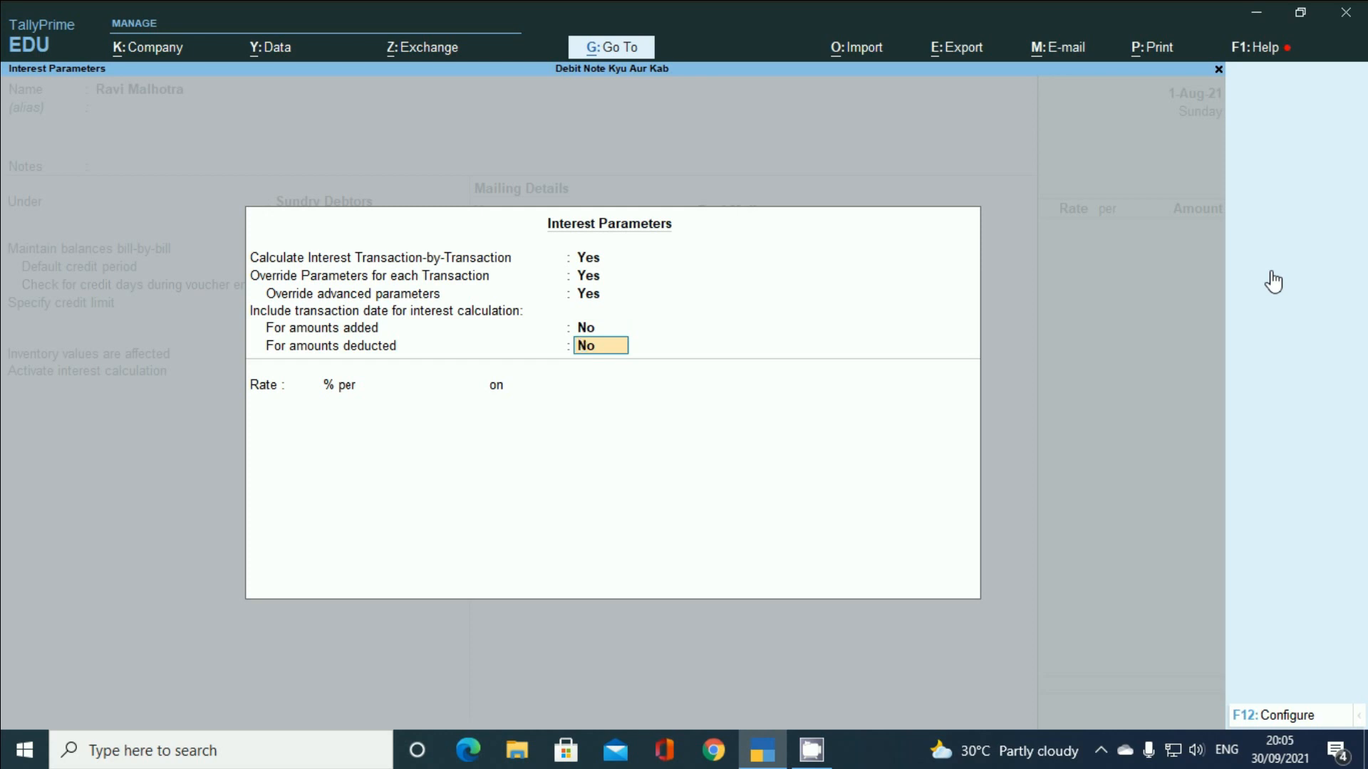
pyautogui.press('Return')
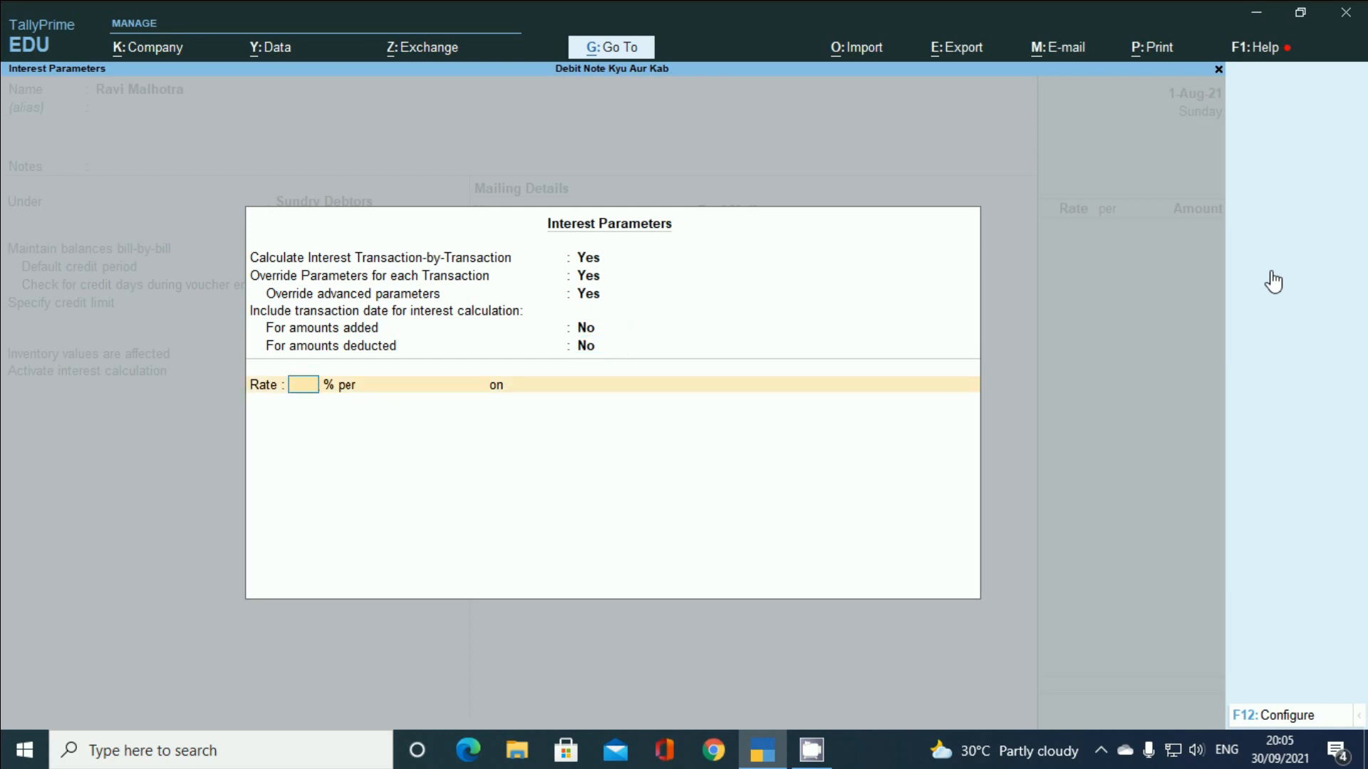
# - Set the interest rate to 2% per 30-Day Month on All Balances
pyautogui.write('2')
pyautogui.press('Return')
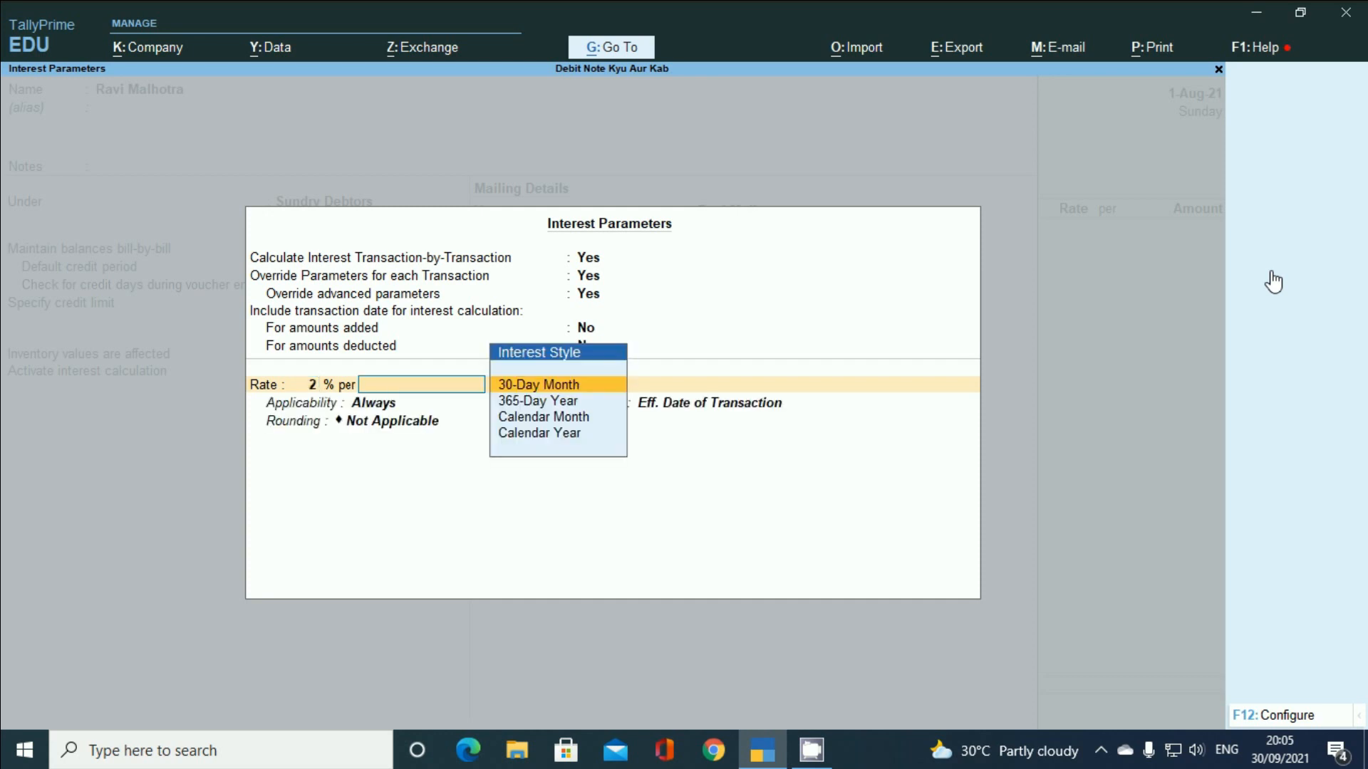
pyautogui.press('Down')
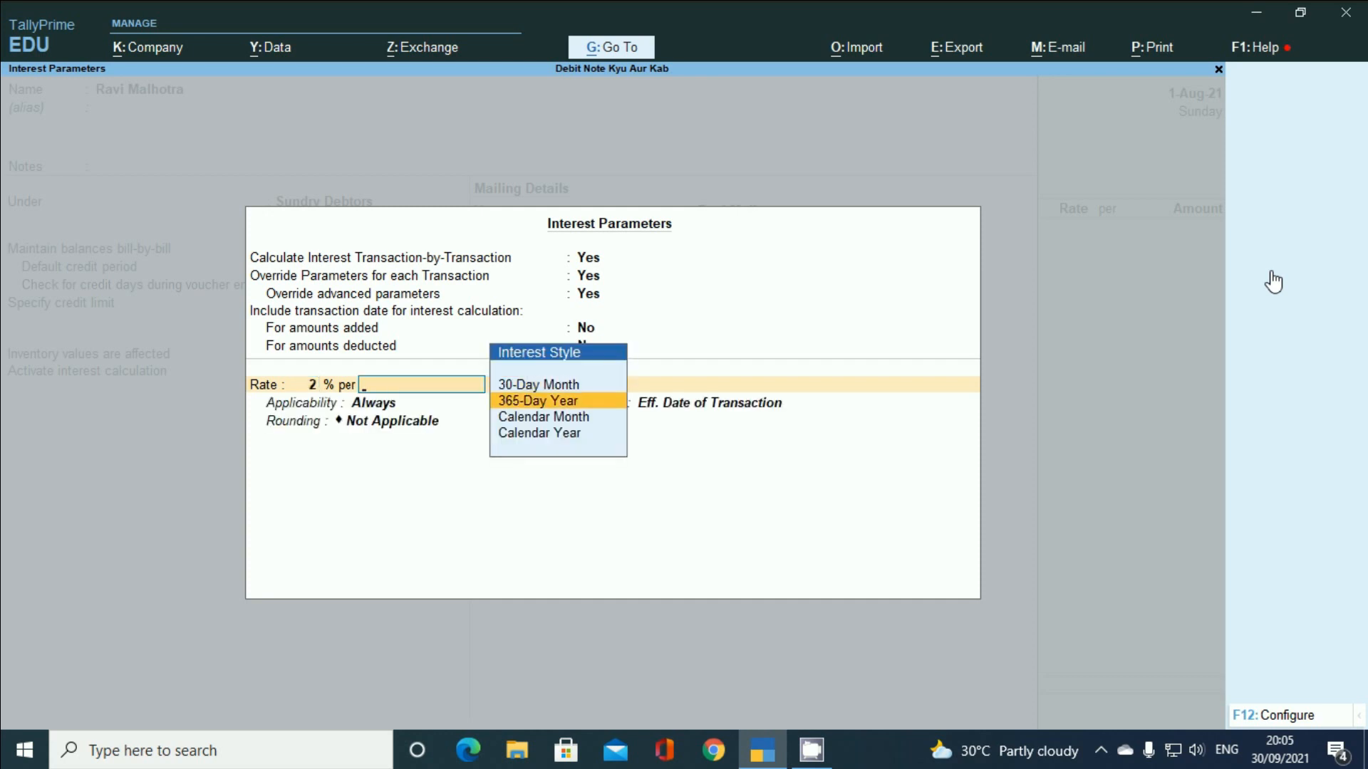
pyautogui.press('Down')
pyautogui.press('Up')
pyautogui.press('Up')
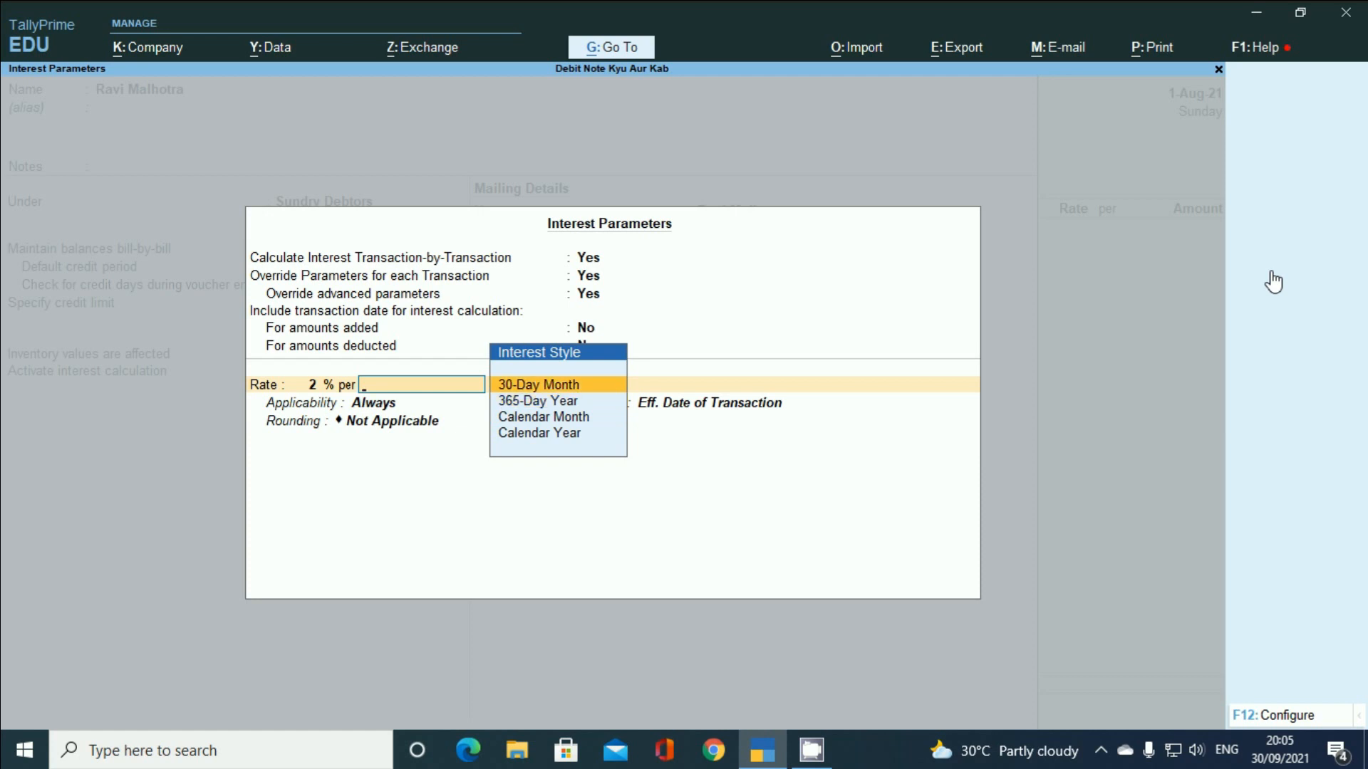
pyautogui.press('Down')
pyautogui.press('Down')
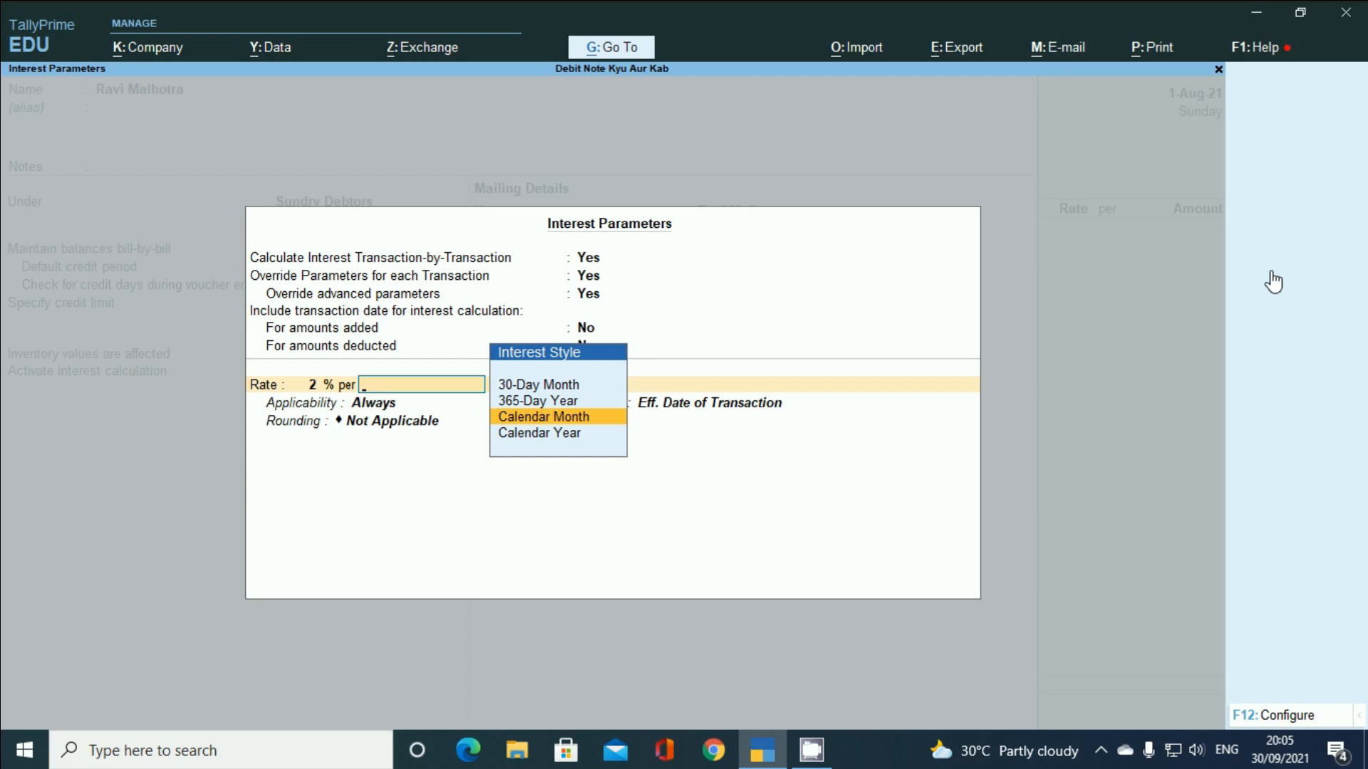
pyautogui.press('Up')
pyautogui.press('Up')
pyautogui.press('Return')
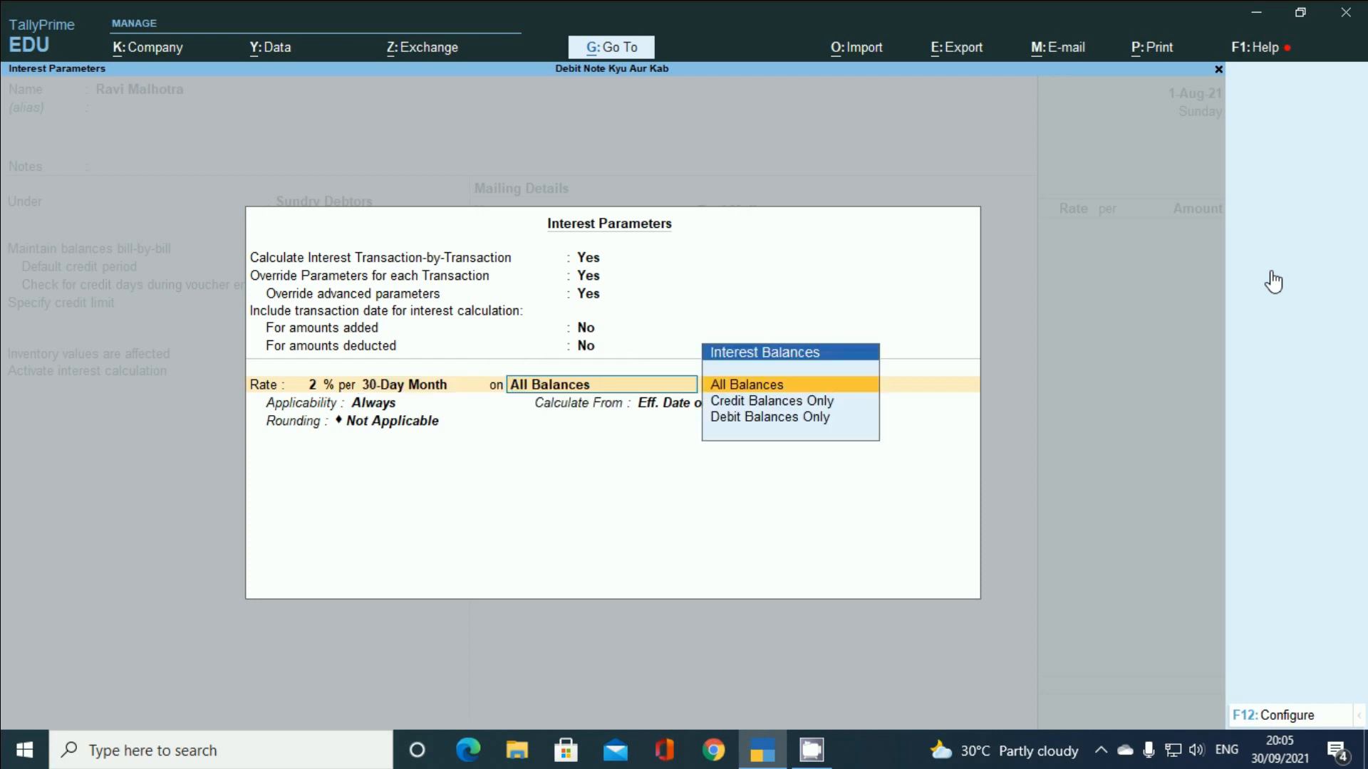
pyautogui.press('Return')
pyautogui.press('Return')
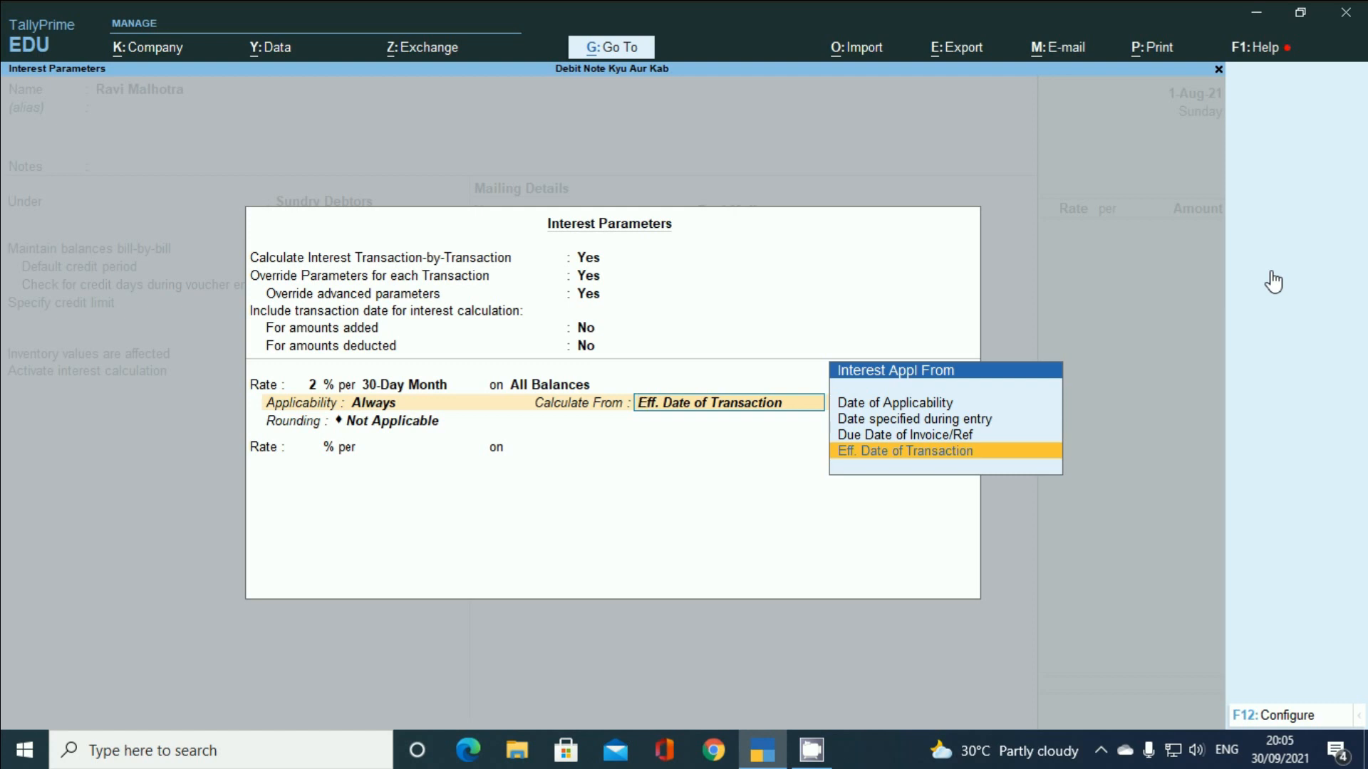
# - Calculate interest from the invoice due date with Normal Rounding, limit 1, and accept the parameters
pyautogui.press('Up')
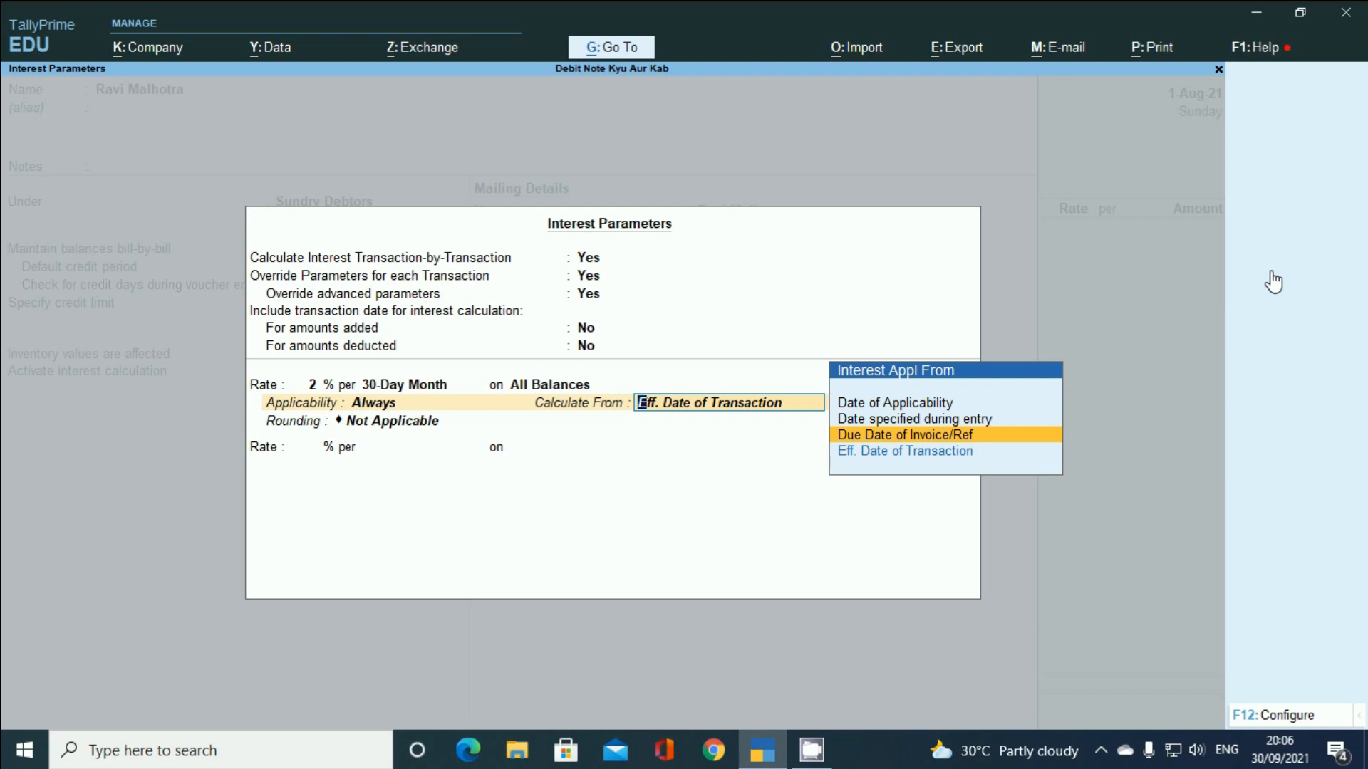
pyautogui.press('Return')
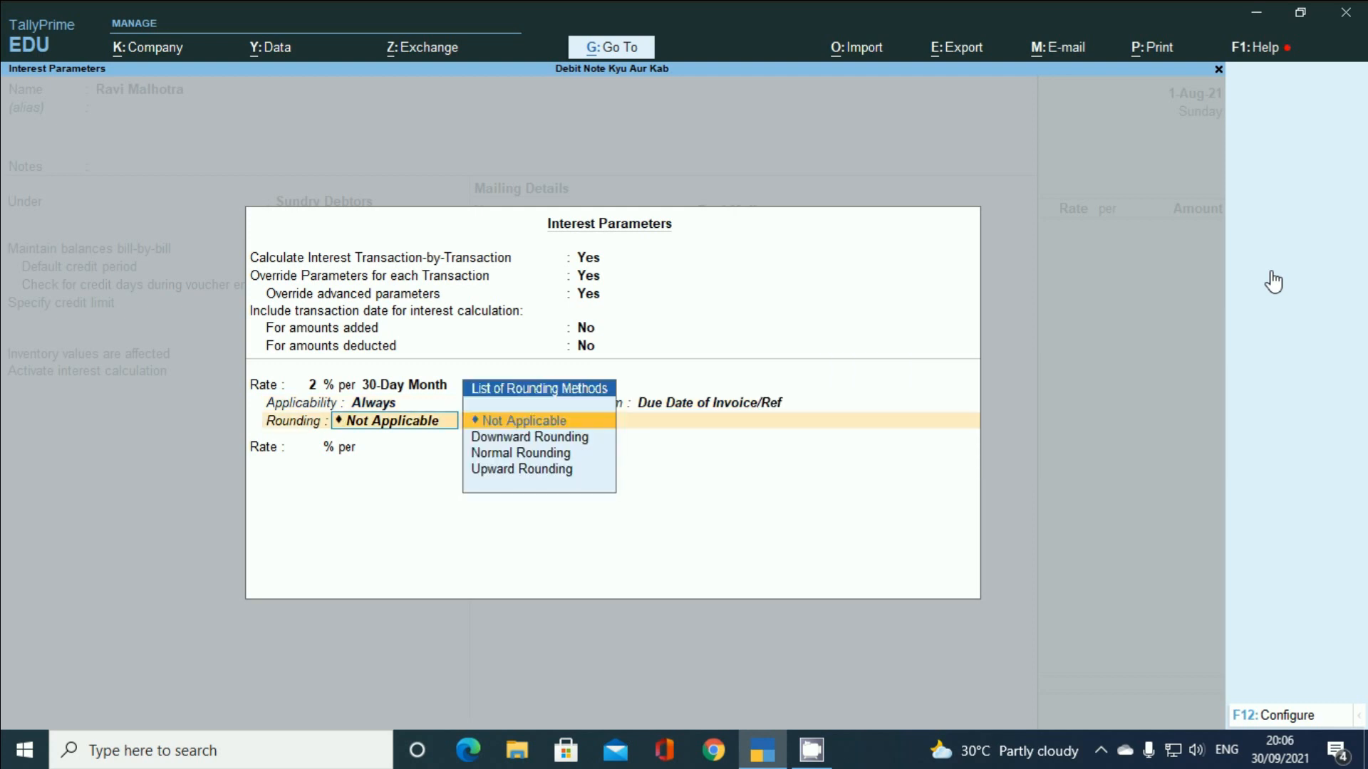
pyautogui.press('Down')
pyautogui.press('Down')
pyautogui.press('Return')
pyautogui.write('1')
pyautogui.press('Return')
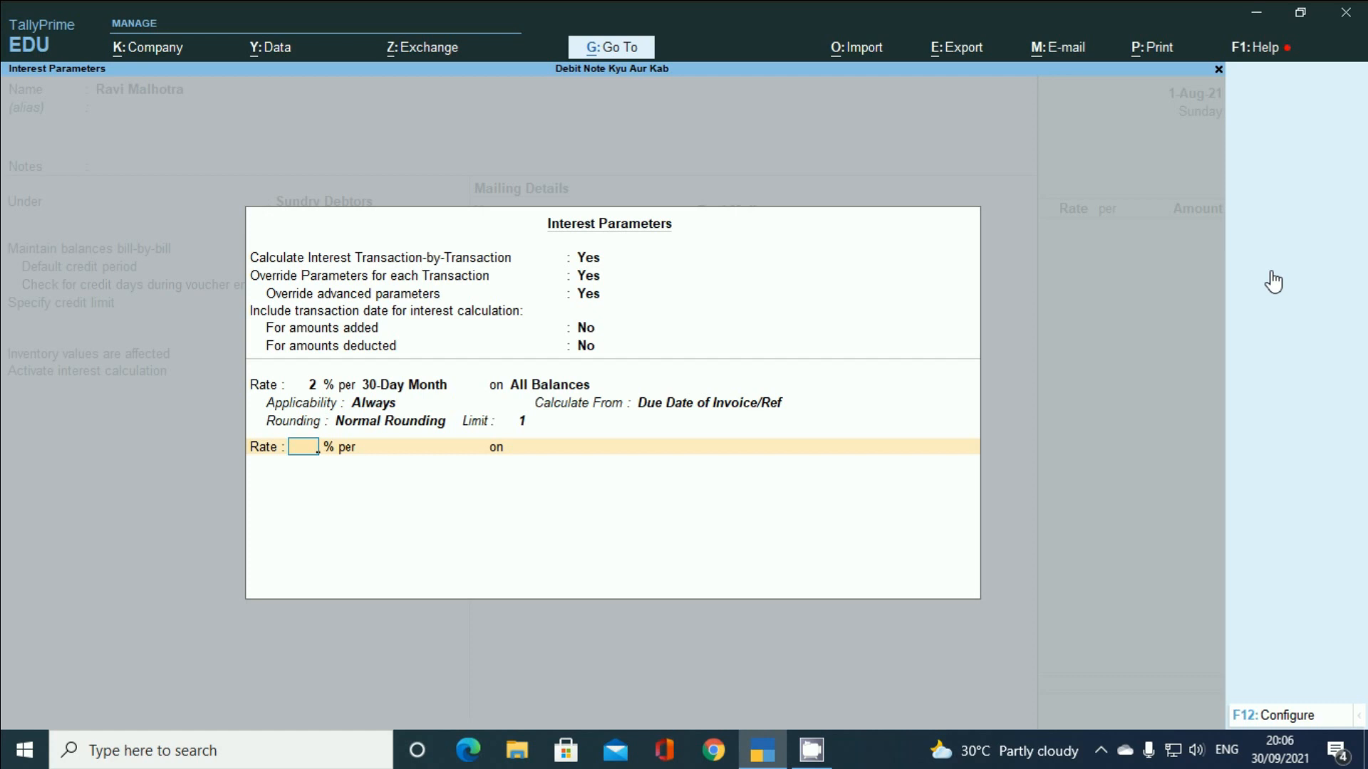
pyautogui.press('Return')
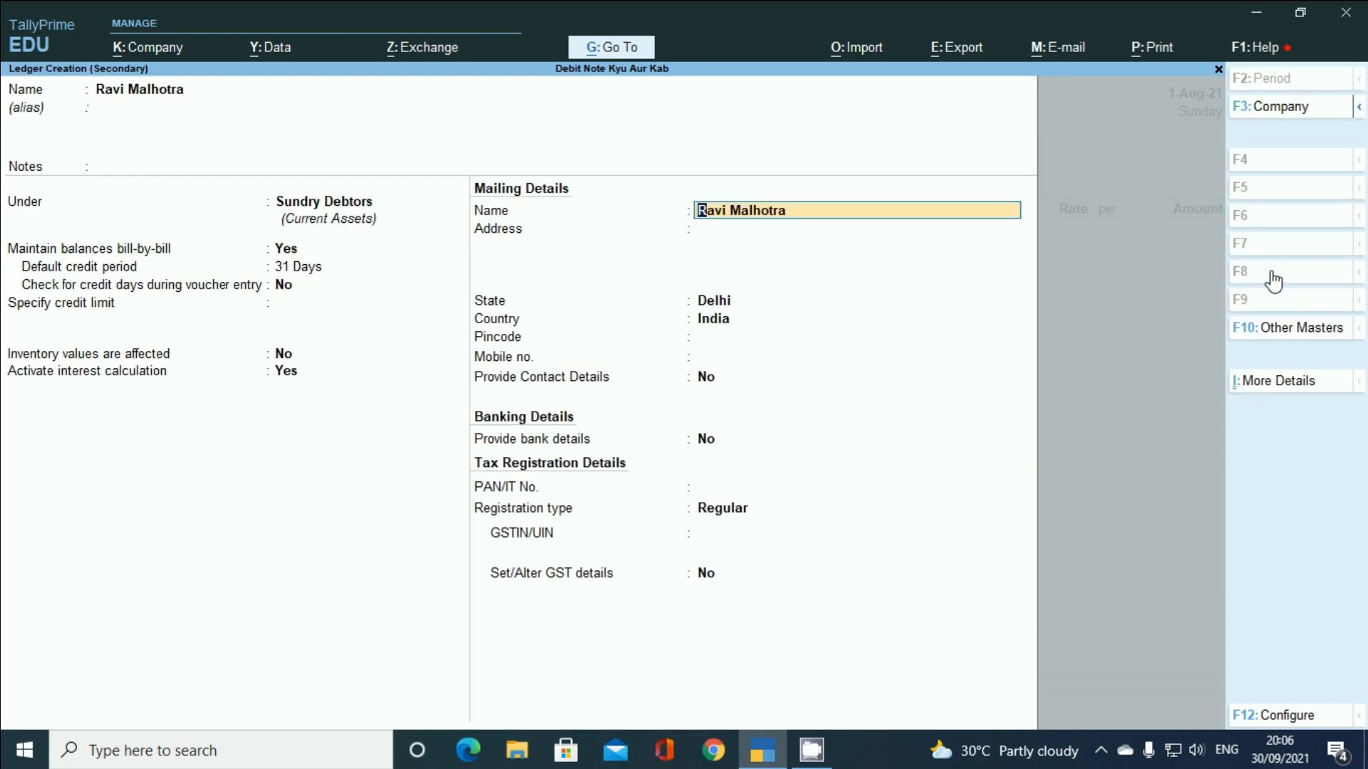
pyautogui.press('Return')
pyautogui.press('Return')
pyautogui.press('Return')
pyautogui.press('Return')
pyautogui.press('Return')
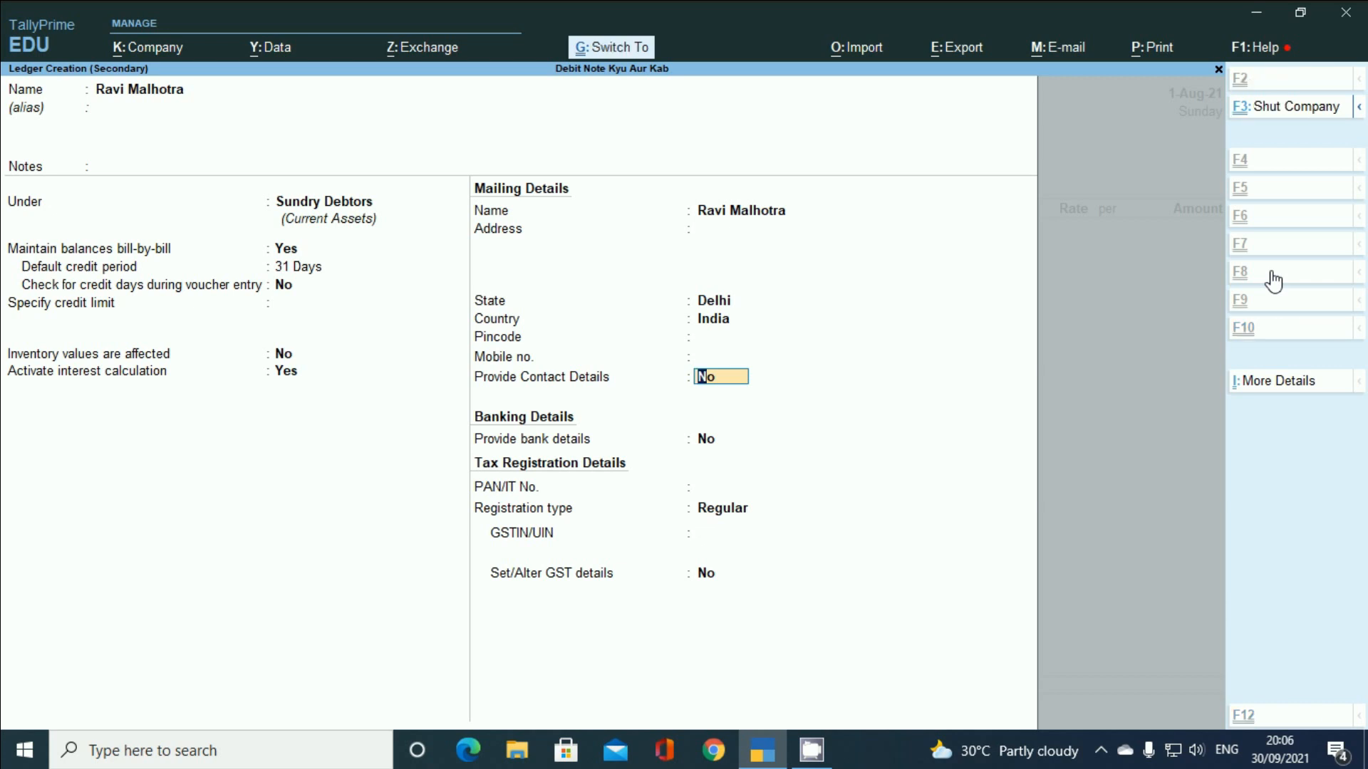
# - Save the customer ledger and choose Sales A/c as the sales ledger
pyautogui.hotkey('ctrl', 'a')
pyautogui.press('Escape')
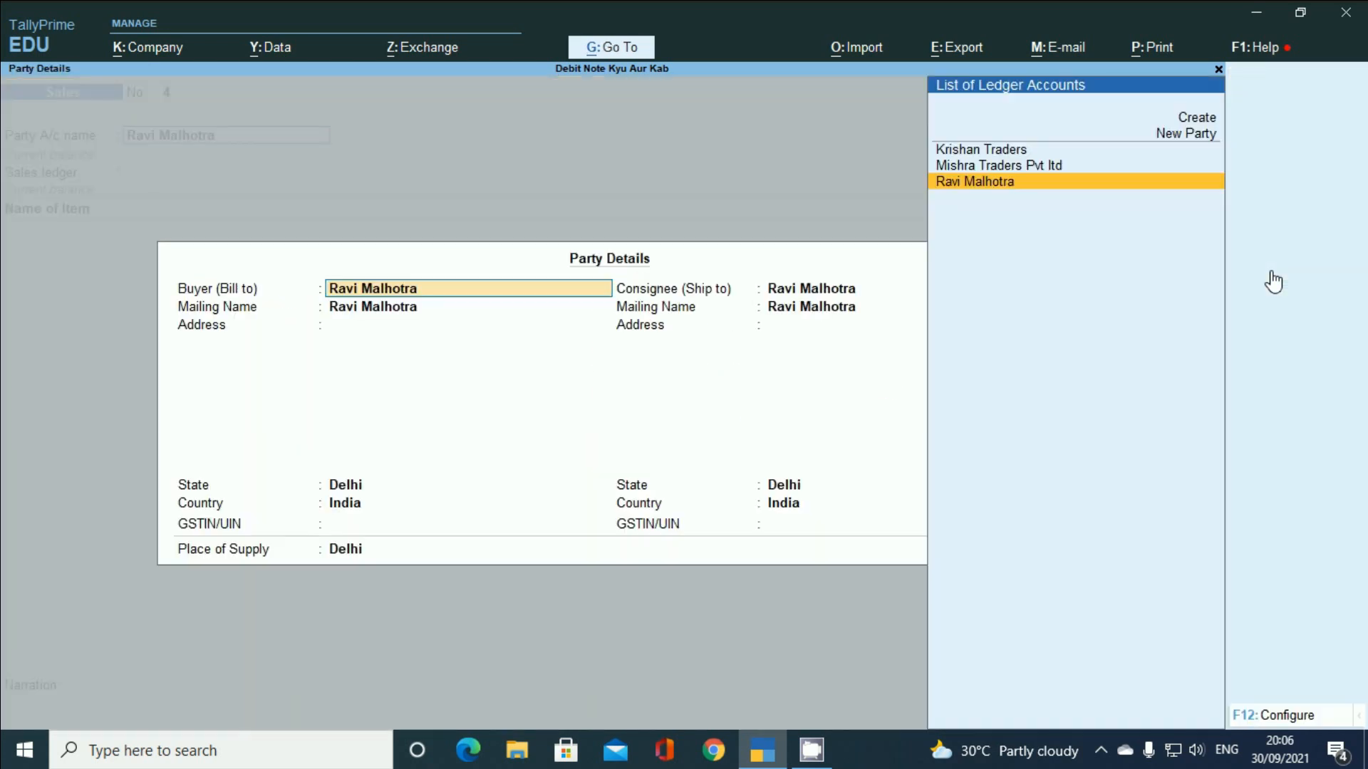
pyautogui.press('Return')
pyautogui.hotkey('ctrl', 'a')
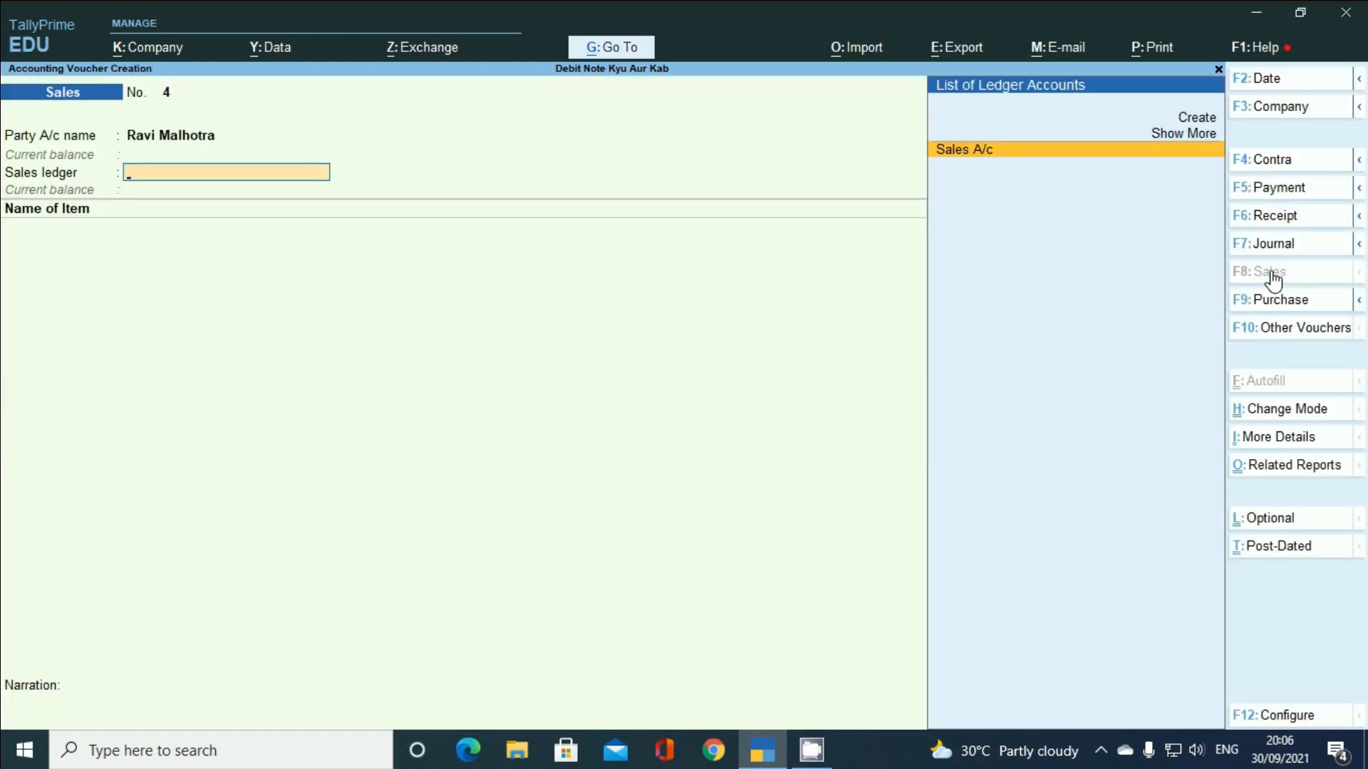
pyautogui.press('Return')
pyautogui.press('Return')
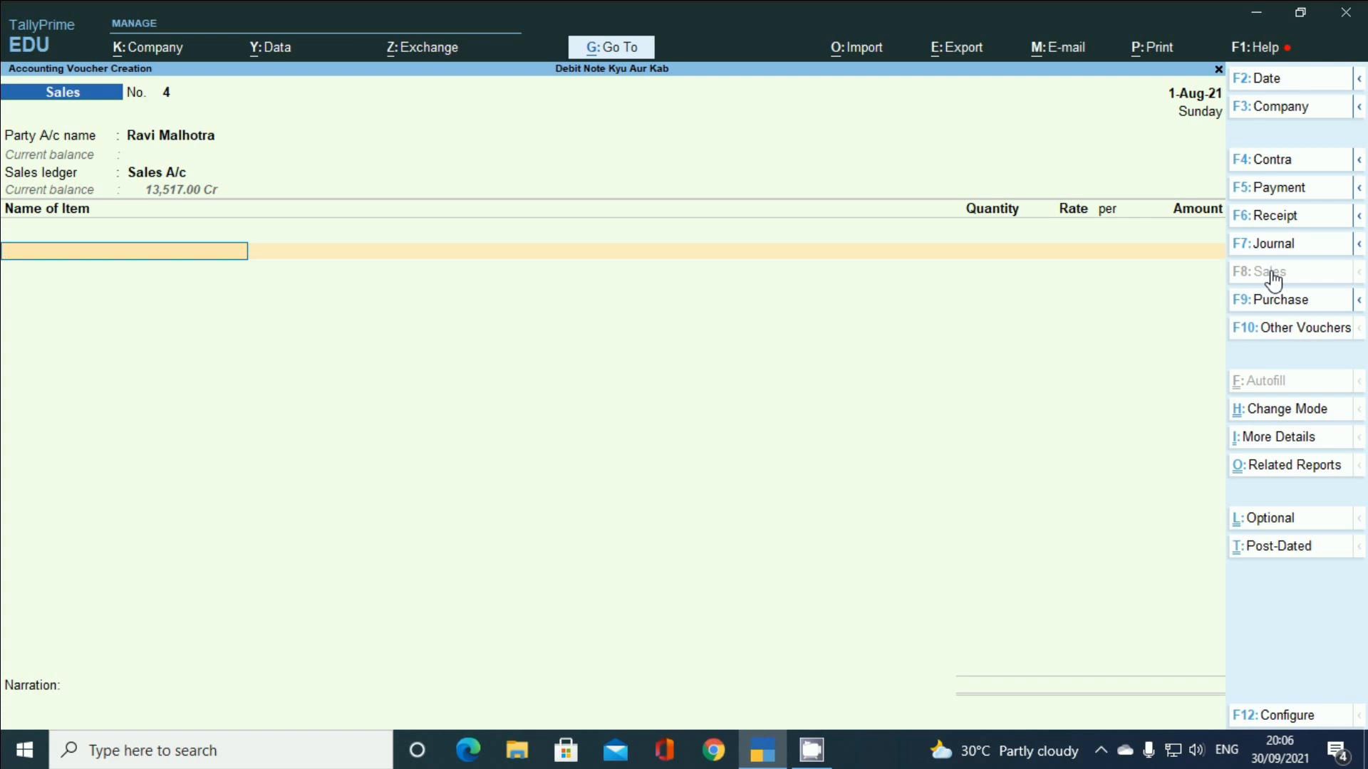
# - Bill 18 Set Wet – Body Spray 150 ml at 145 (2,610) and 17 Wild Stone (2,397)
pyautogui.write('S')
pyautogui.press('BackSpace')
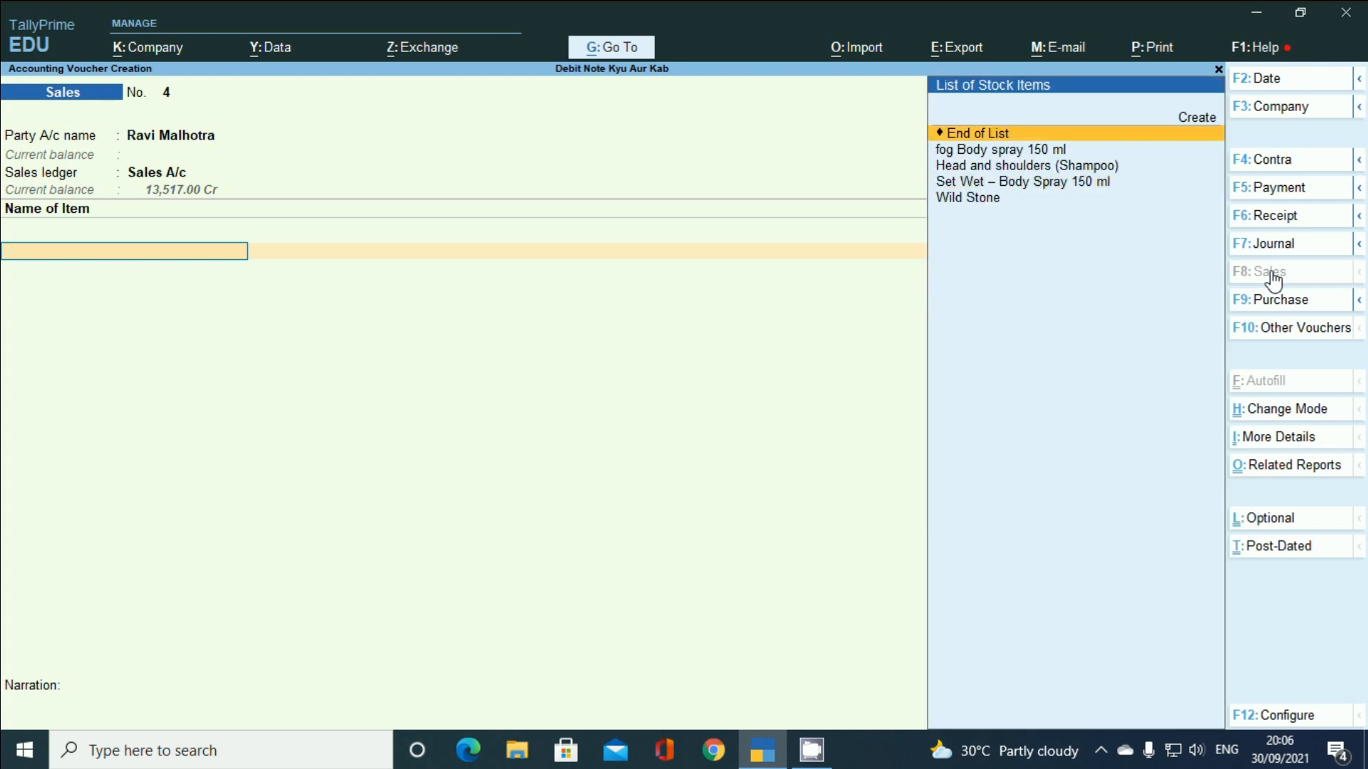
pyautogui.press('Down')
pyautogui.press('Down')
pyautogui.press('Down')
pyautogui.press('Return')
pyautogui.press('Return')
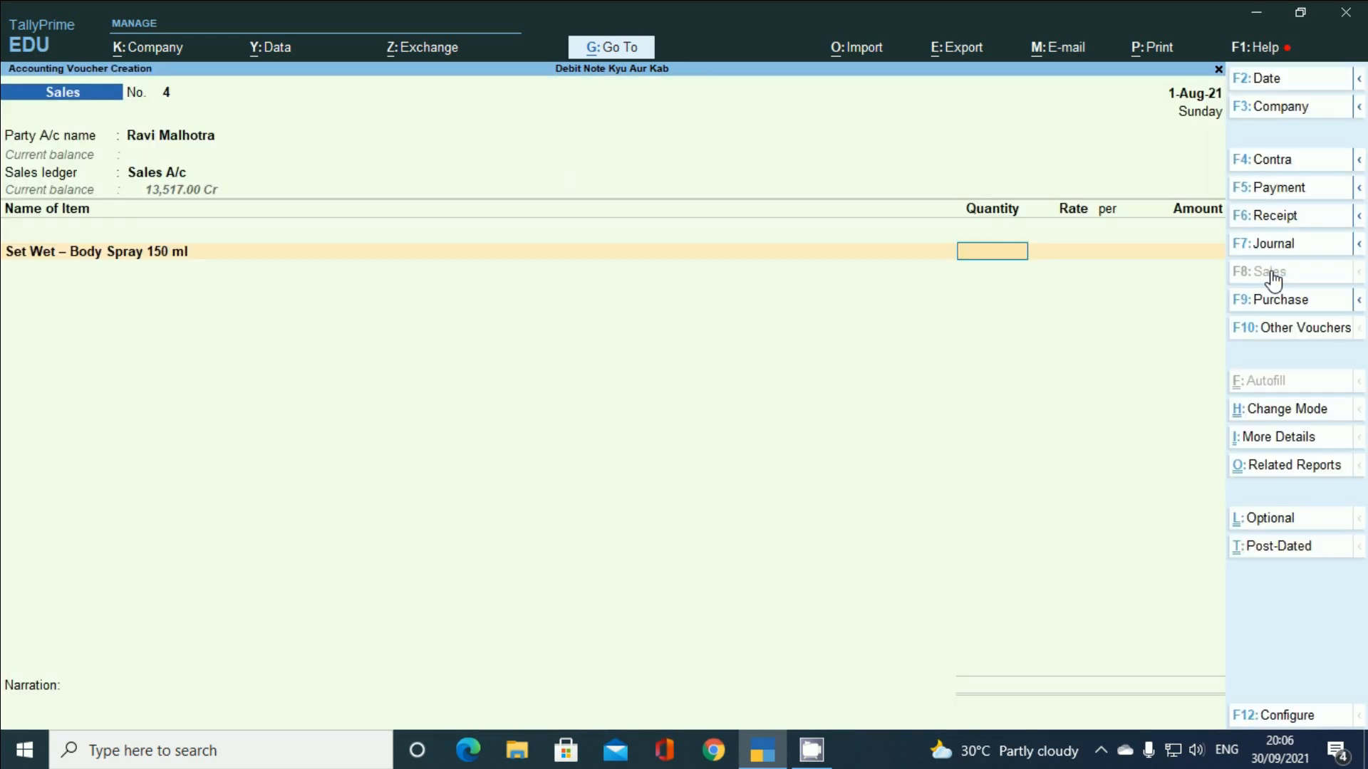
pyautogui.write('18')
pyautogui.press('Return')
pyautogui.press('Return')
pyautogui.press('Return')
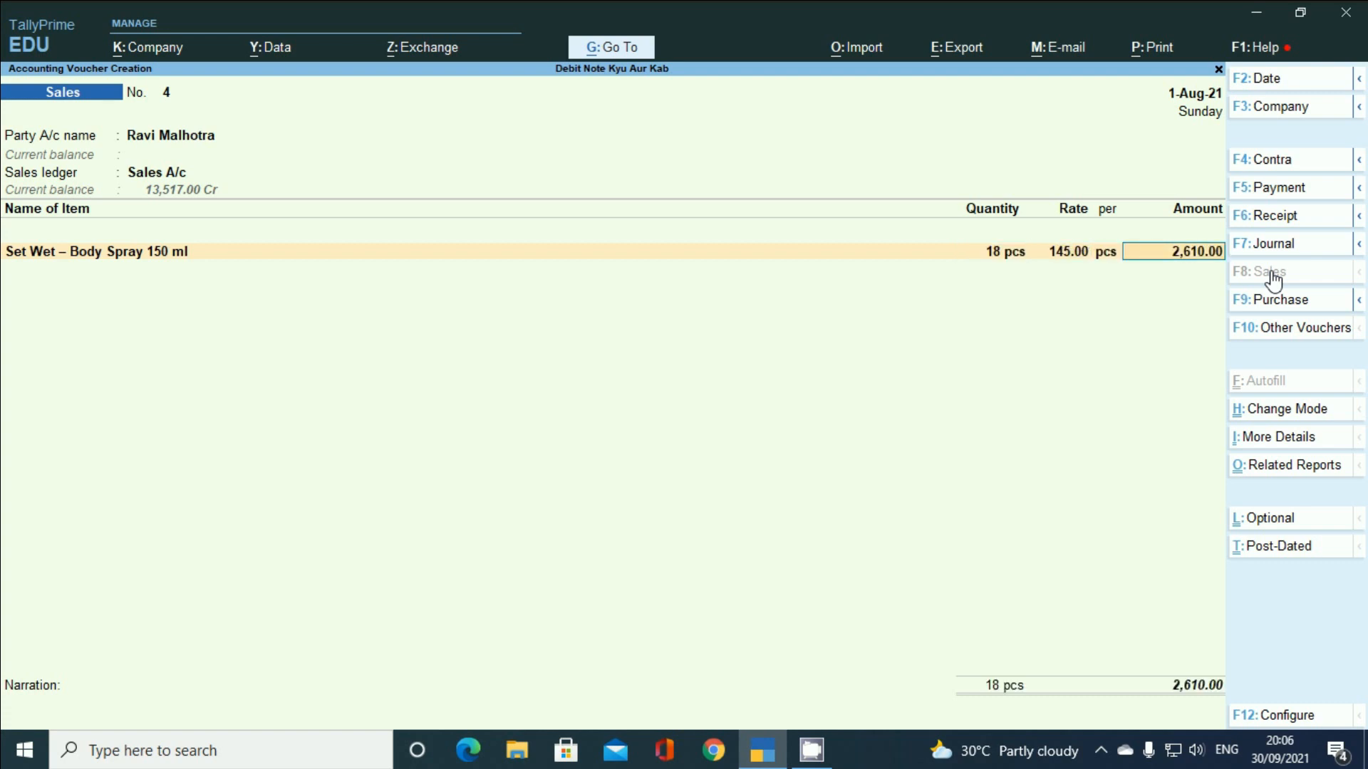
pyautogui.press('Return')
pyautogui.press('Return')
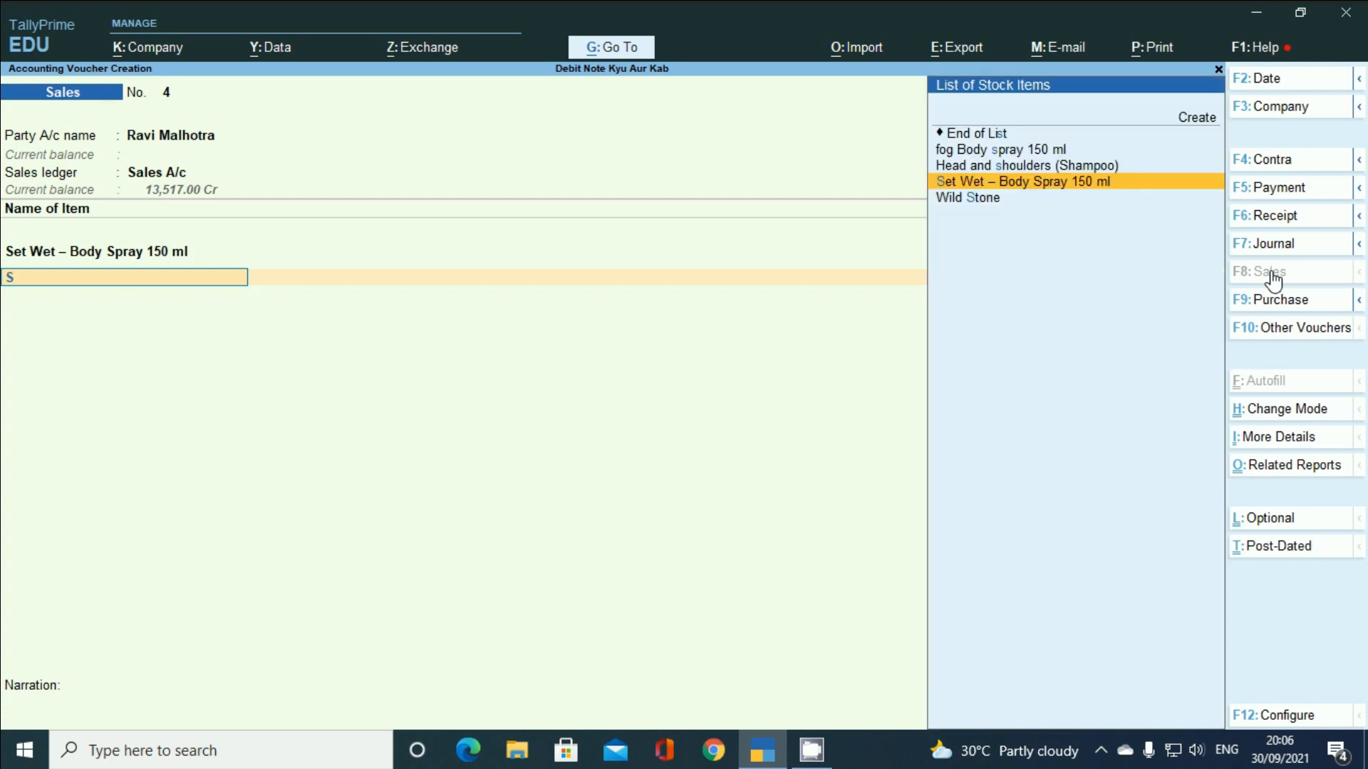
pyautogui.press('Down')
pyautogui.press('Return')
pyautogui.press('Return')
pyautogui.write('17')
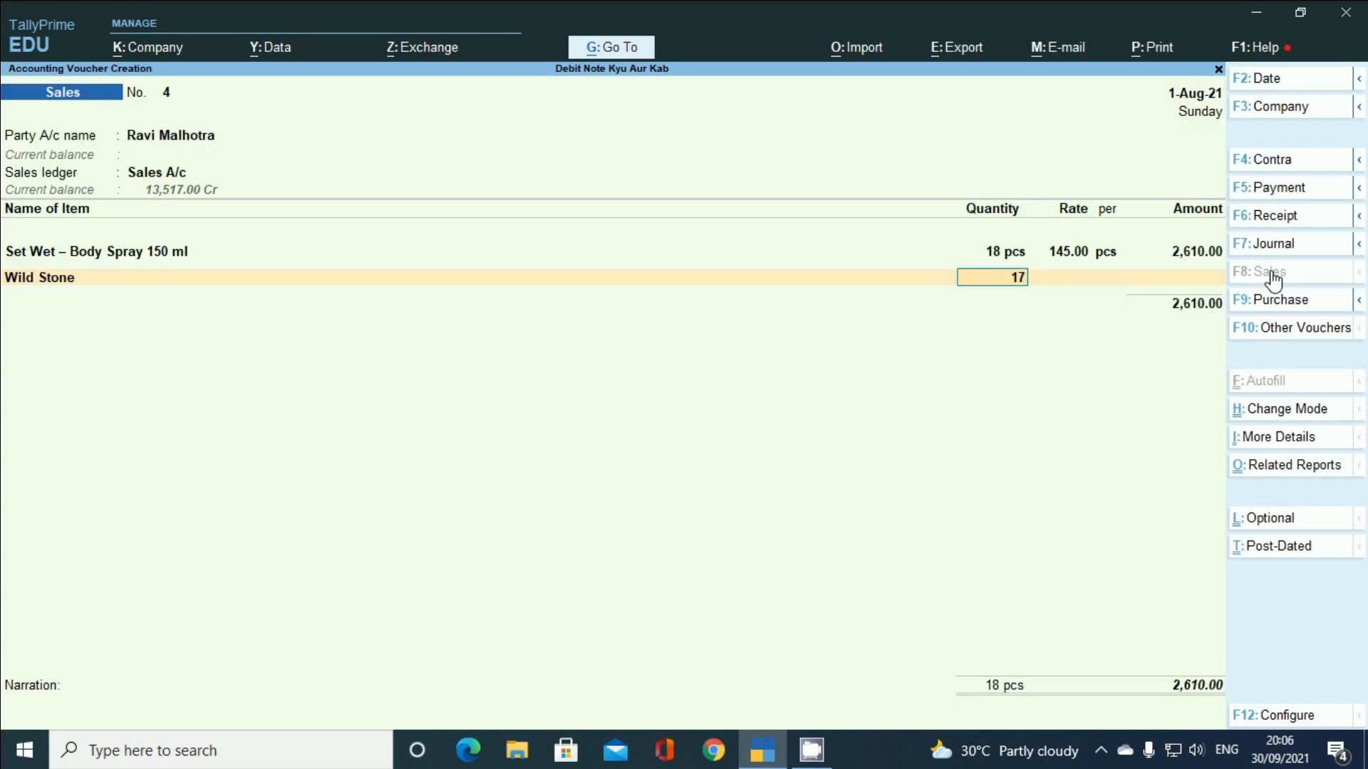
pyautogui.press('Return')
pyautogui.press('Return')
pyautogui.press('Return')
pyautogui.press('Return')
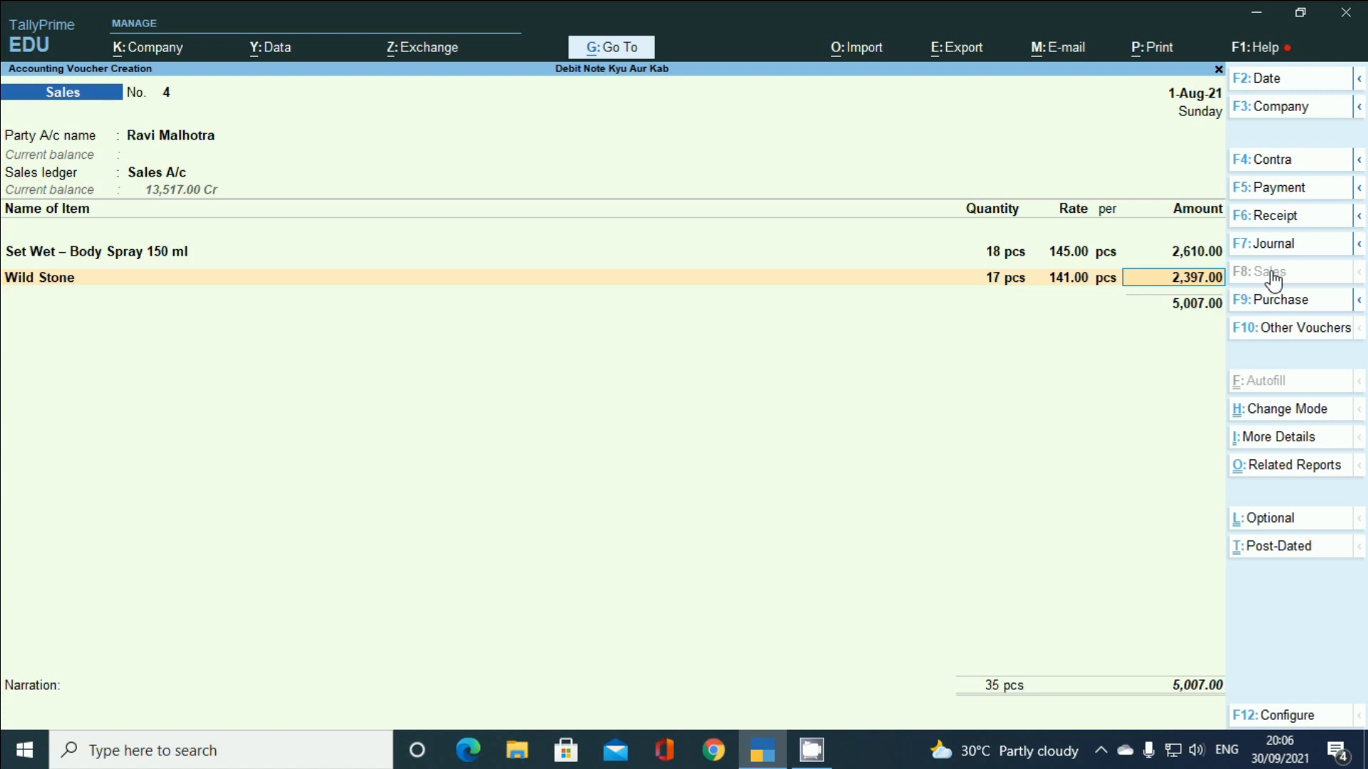
pyautogui.press('Return')
# - Allocate 5,007 Dr to New Ref 4 due in 31 days, confirming the 2% Normal Rounding interest terms
pyautogui.press('Return')
pyautogui.press('Return')
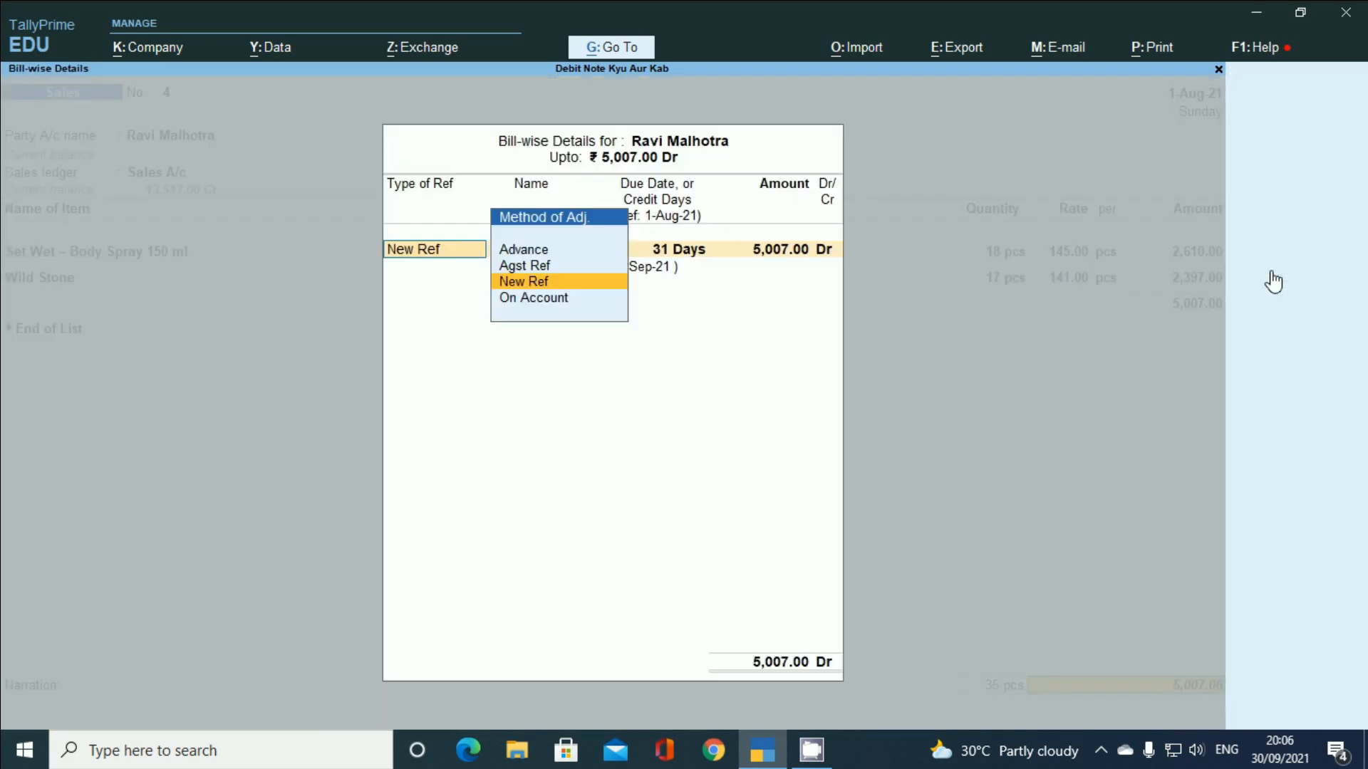
pyautogui.press('Return')
pyautogui.press('Return')
pyautogui.press('Return')
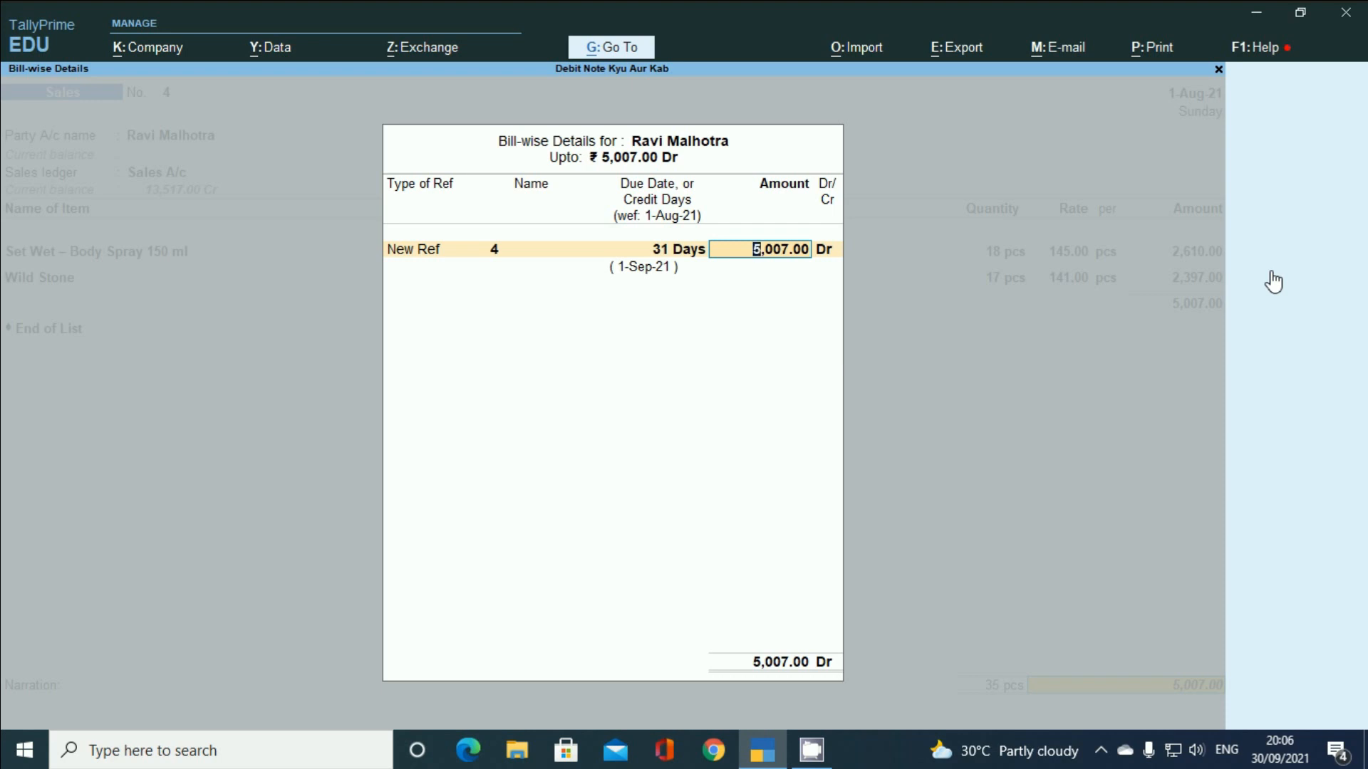
pyautogui.press('Return')
pyautogui.press('Return')
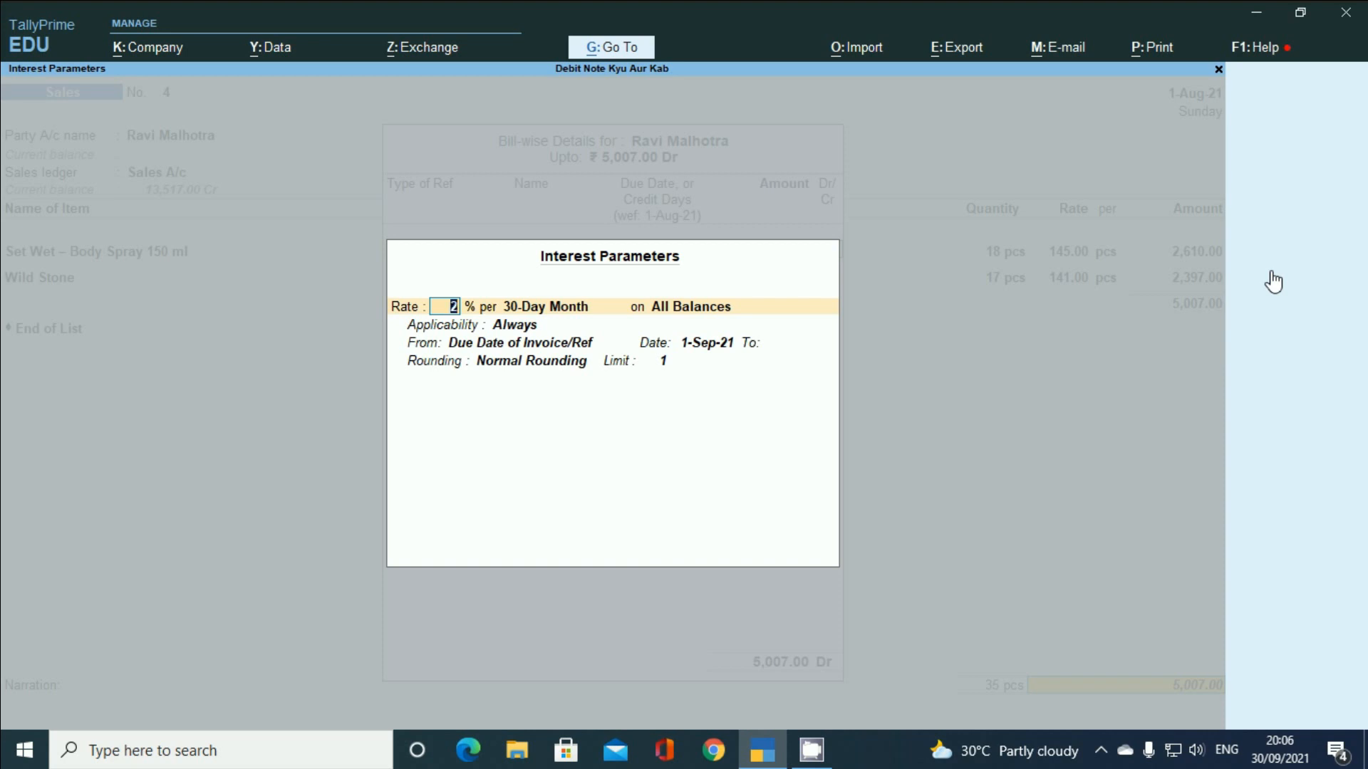
pyautogui.press('Return')
pyautogui.press('Return')
pyautogui.press('Return')
pyautogui.press('Return')
pyautogui.press('Return')
pyautogui.press('Return')
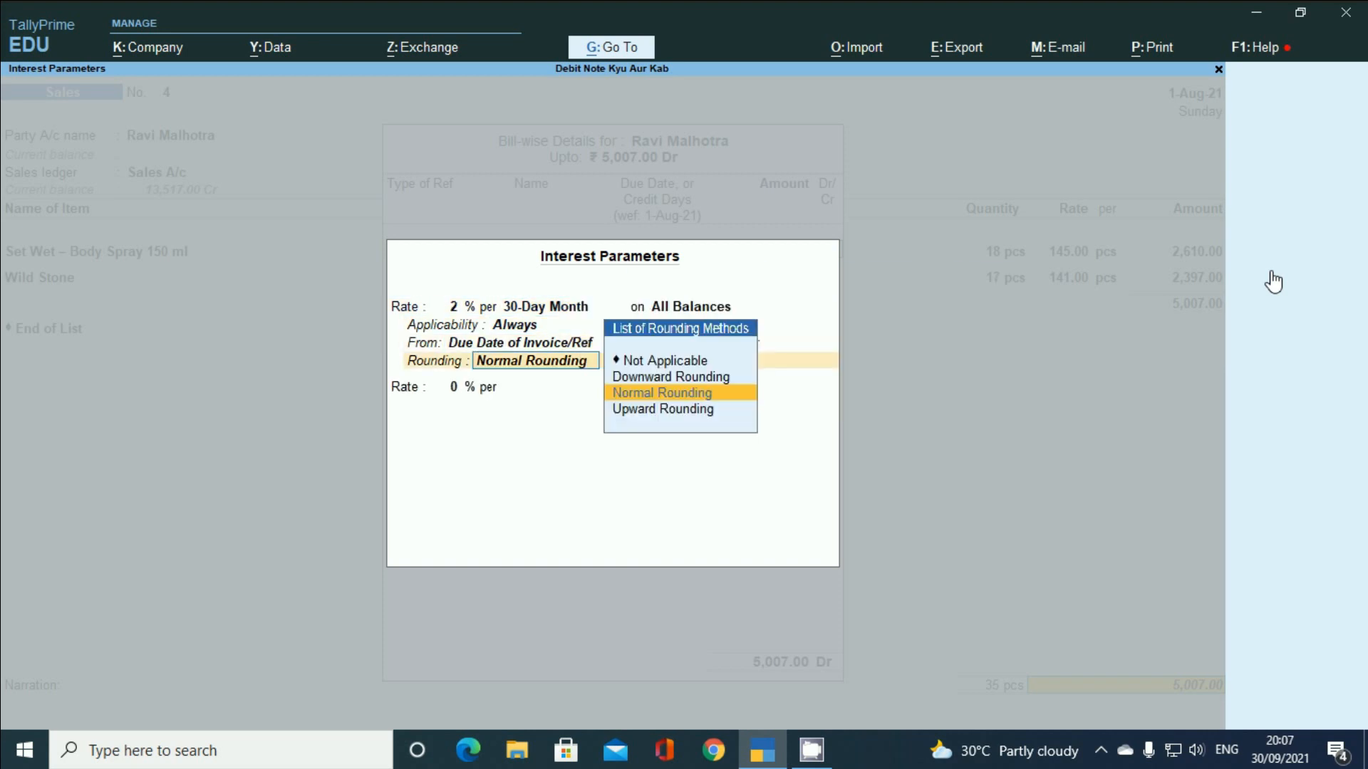
pyautogui.press('Return')
pyautogui.press('Return')
pyautogui.press('Return')
pyautogui.press('Return')
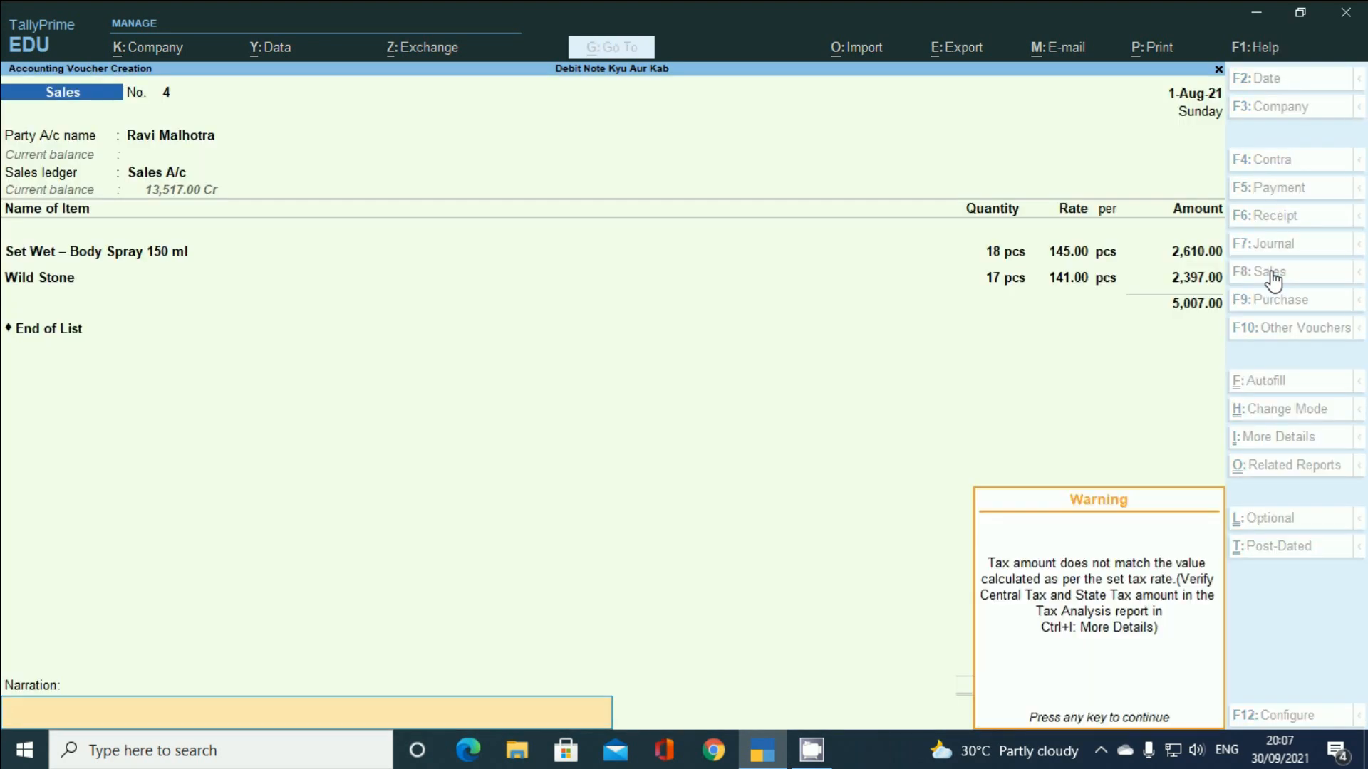
pyautogui.press('Return')
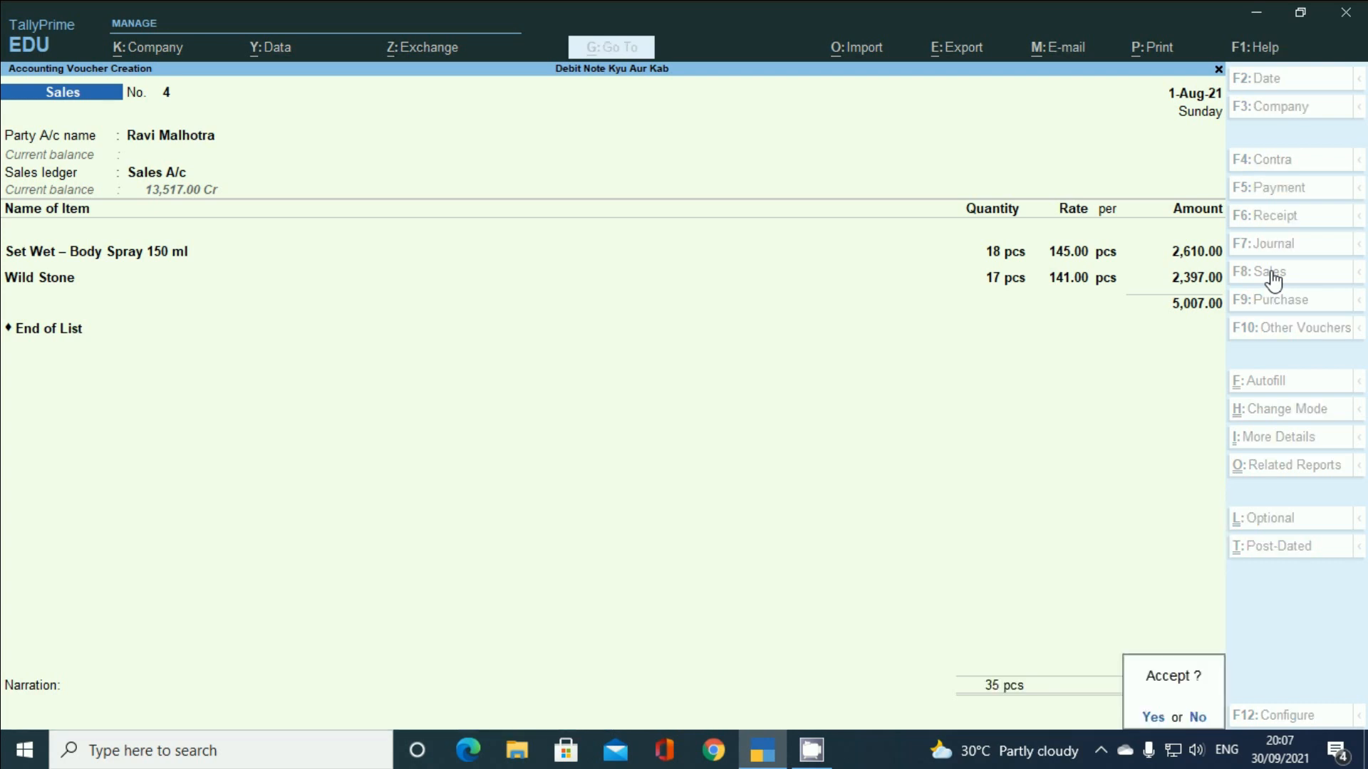
# - Save Sales voucher No. 4 and quit the blank next voucher back to Gateway of Tally
pyautogui.press('Return')
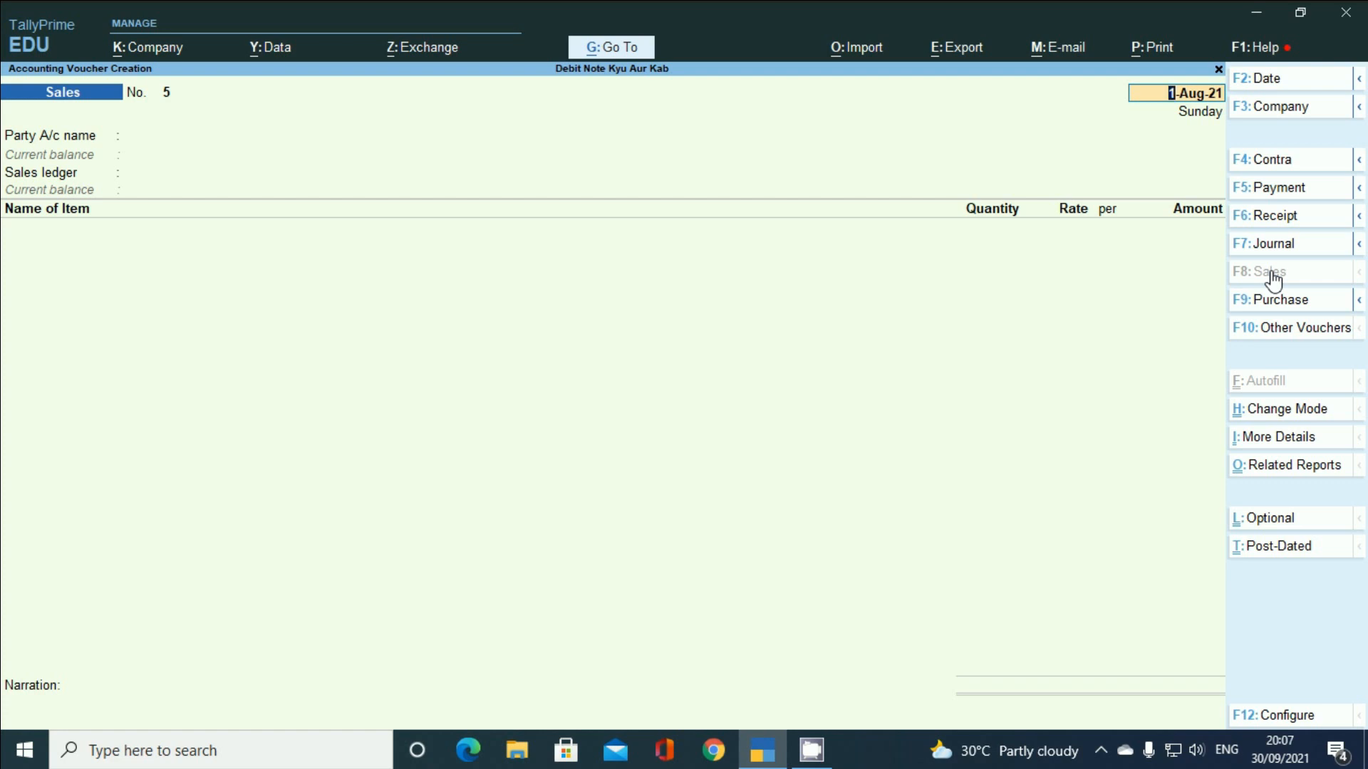
pyautogui.press('Escape')
pyautogui.press('y')
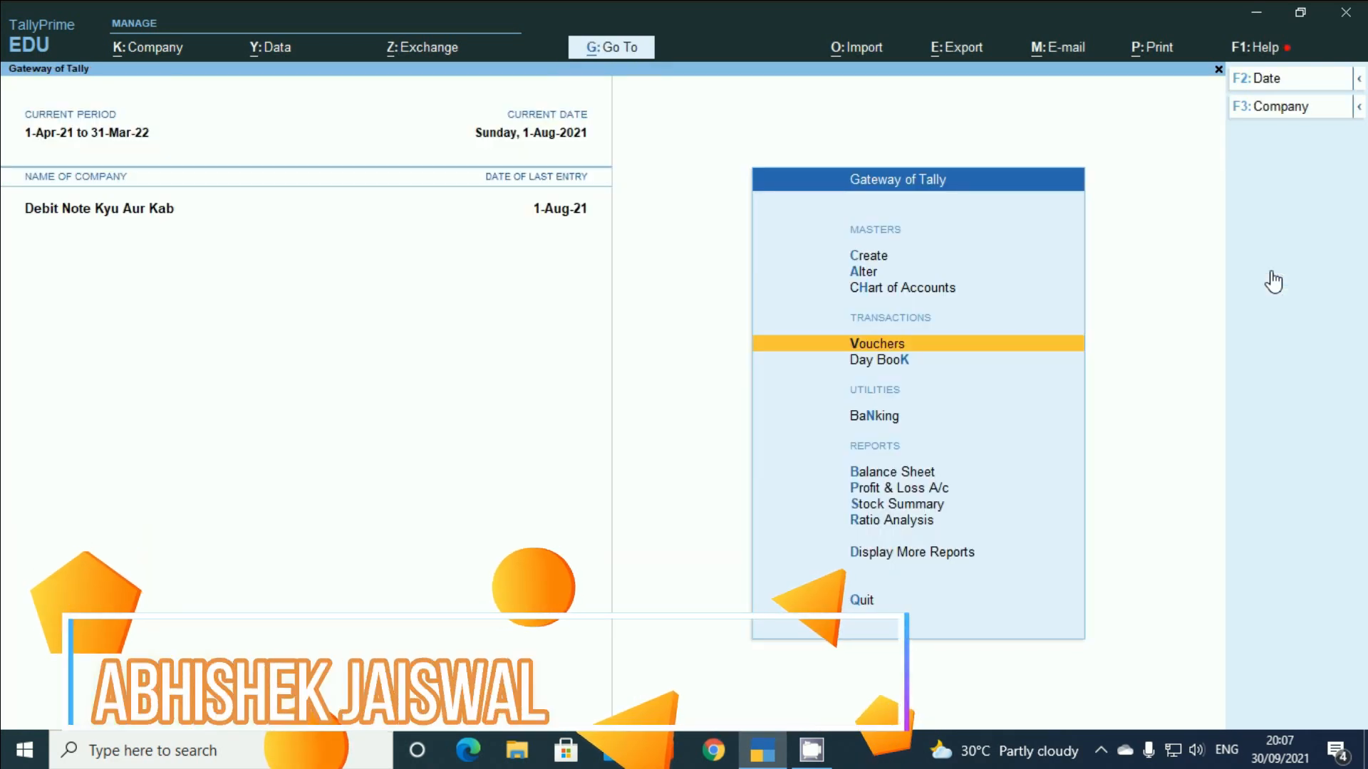
# - Open the Debit Note (D/Note) voucher type via Alter > Voucher Type
pyautogui.press('Up')
pyautogui.press('Up')
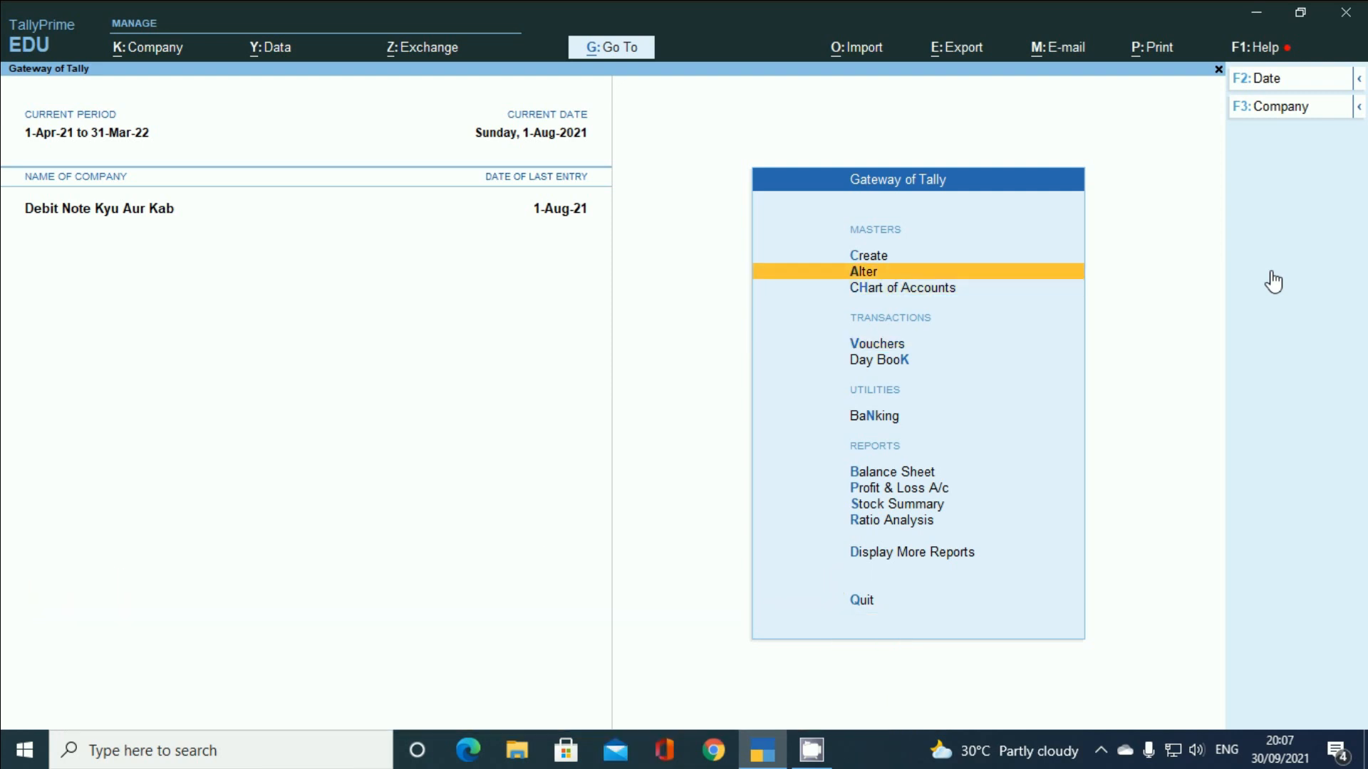
pyautogui.press('Return')
pyautogui.press('Down')
pyautogui.press('Down')
pyautogui.press('Down')
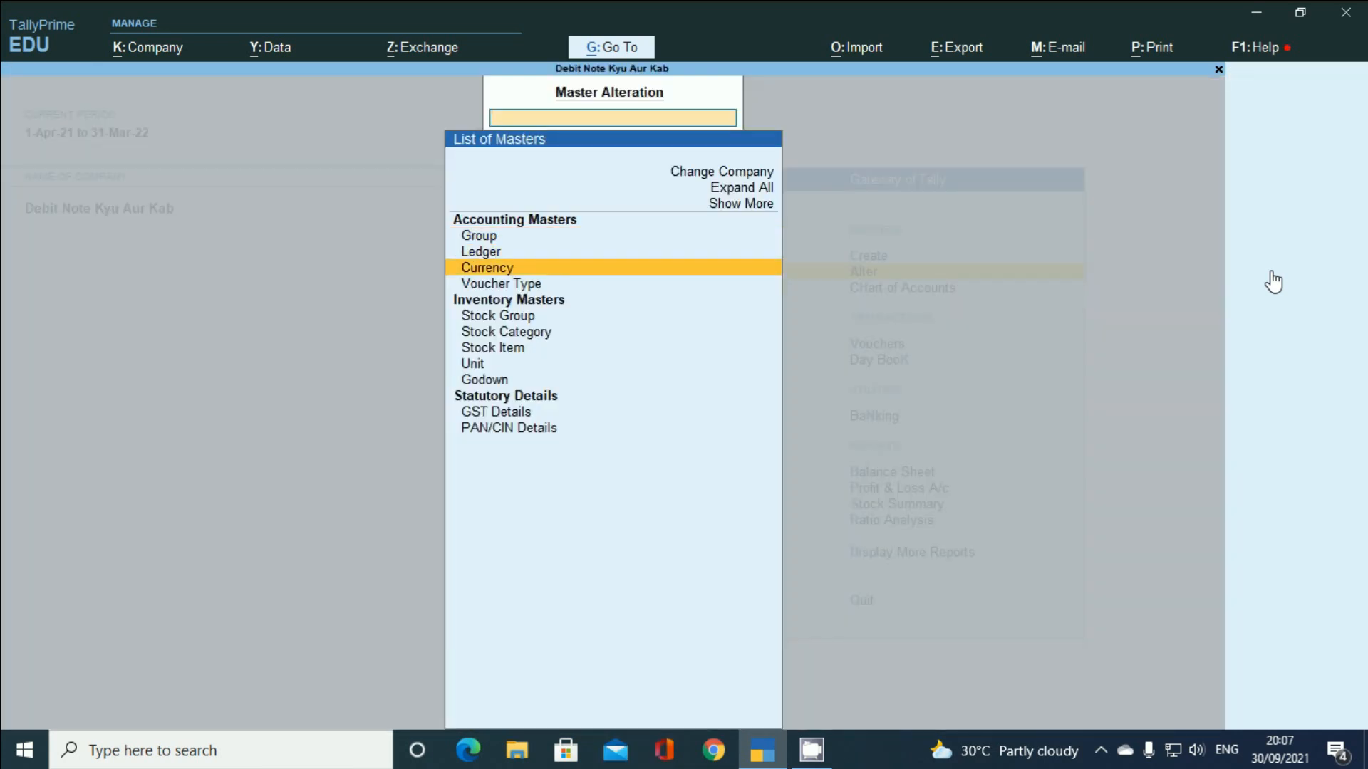
pyautogui.press('Return')
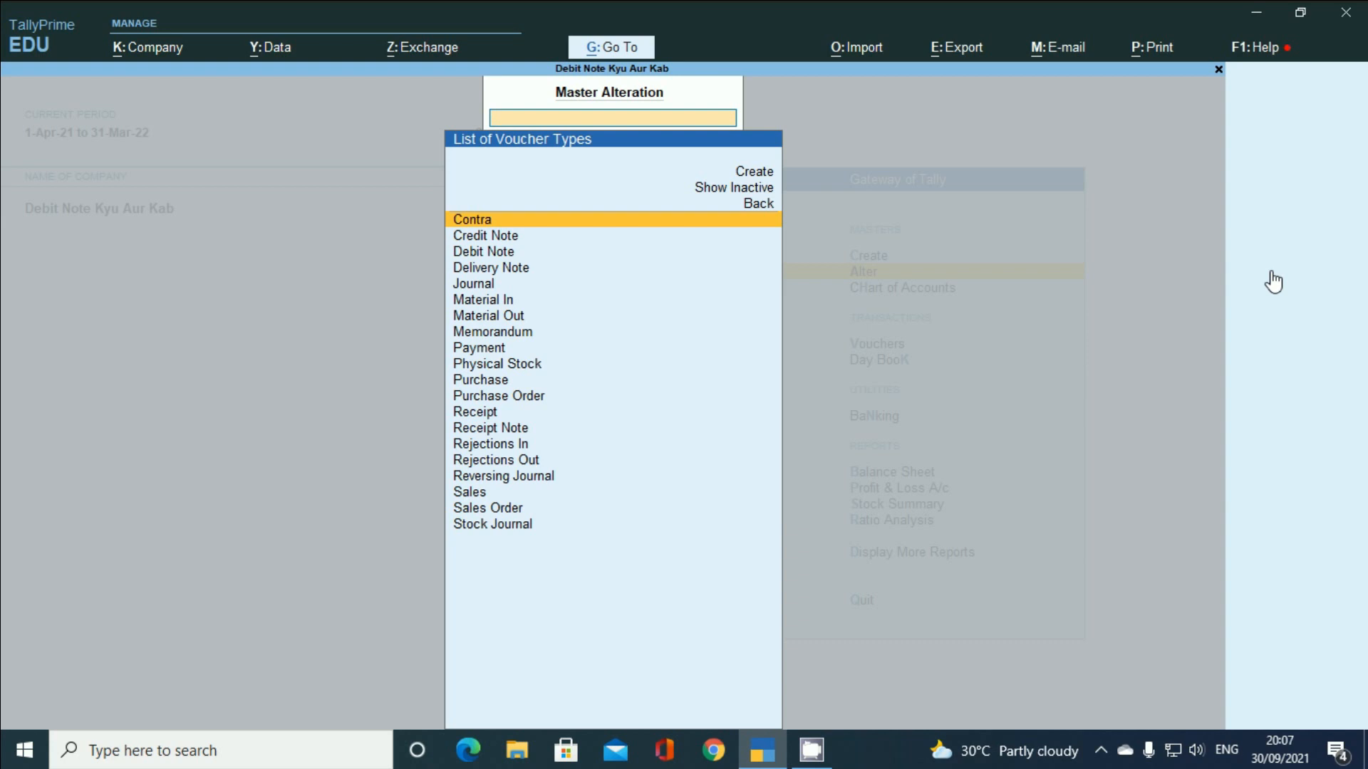
pyautogui.press('Down')
pyautogui.press('Down')
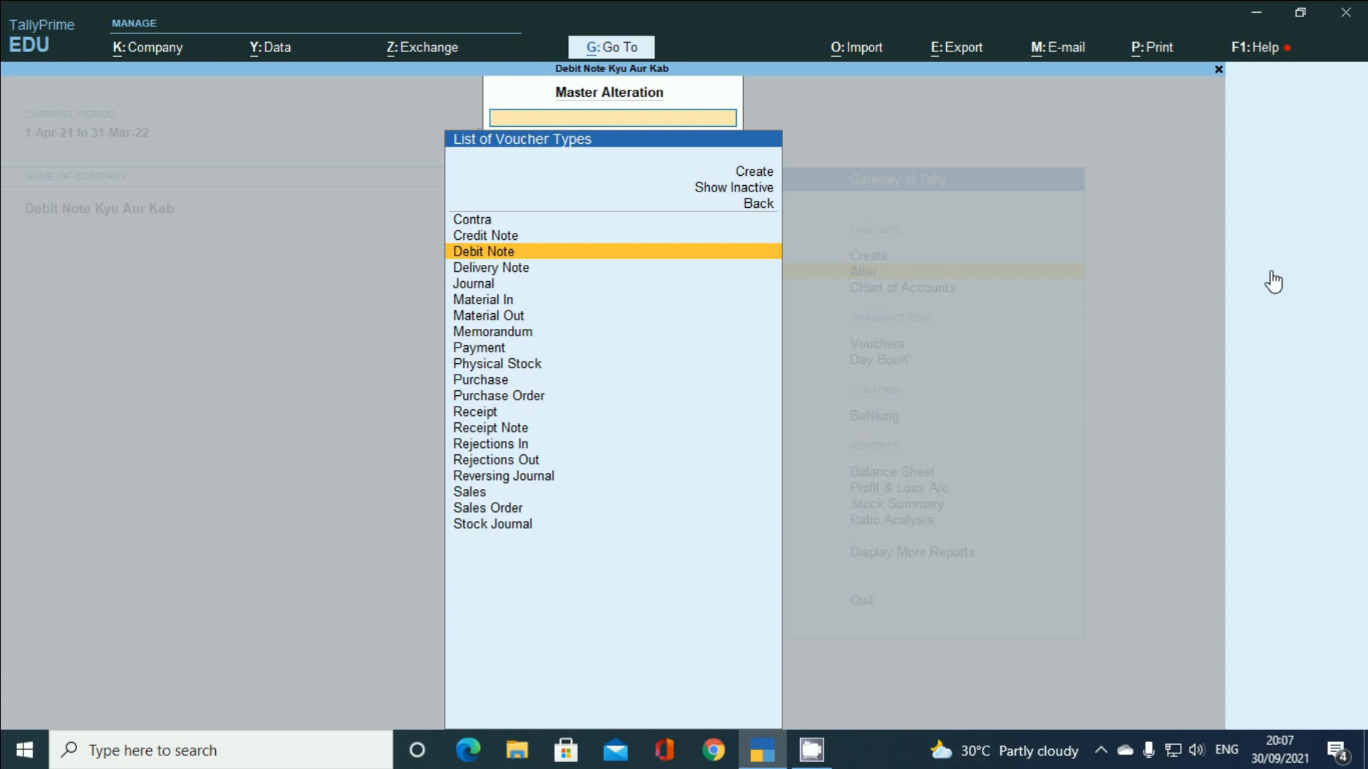
pyautogui.press('Return')
pyautogui.press('Return')
pyautogui.press('Return')
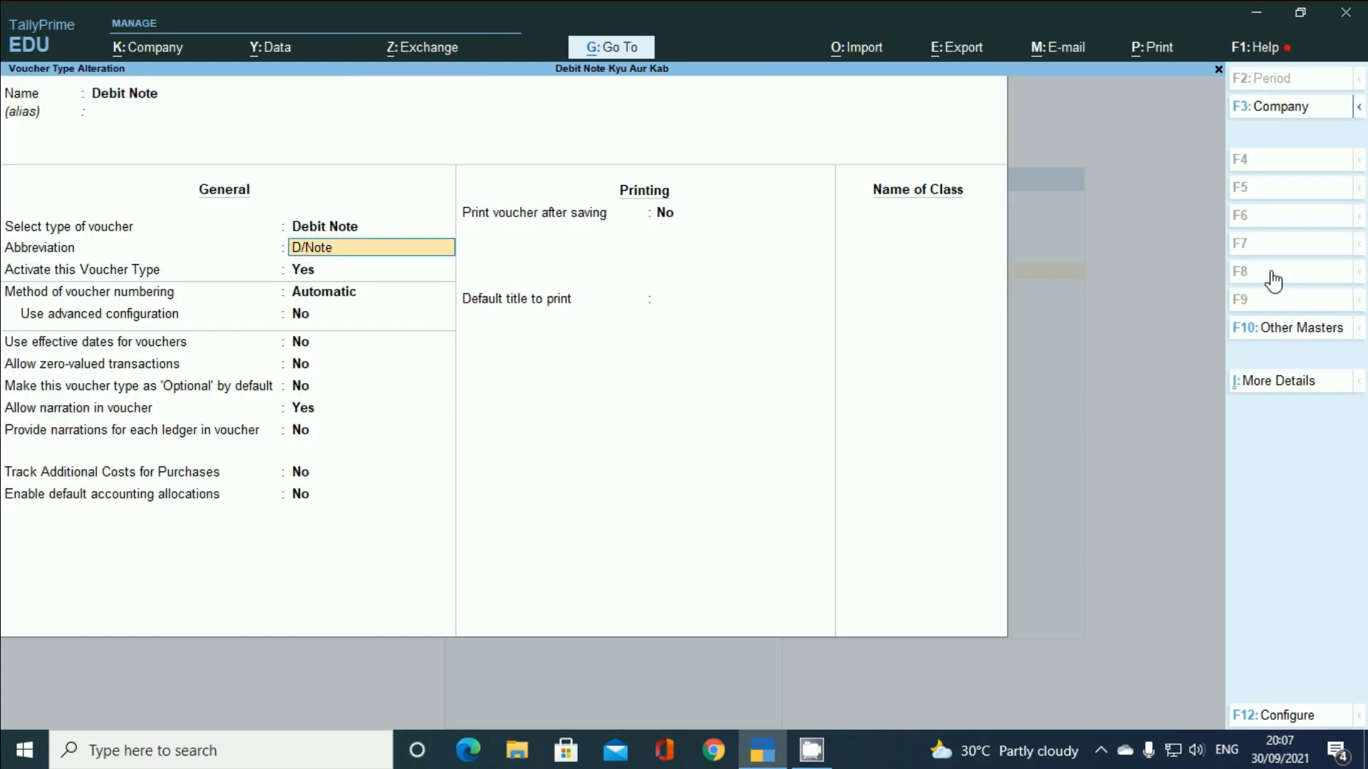
pyautogui.press('Return')
pyautogui.press('Return')
pyautogui.press('Return')
pyautogui.press('Return')
pyautogui.press('Return')
# - Create the 'Simple Interest' class with Use Class for Interest Accounting set to Yes
pyautogui.press('Return')
pyautogui.press('Return')
pyautogui.press('Return')
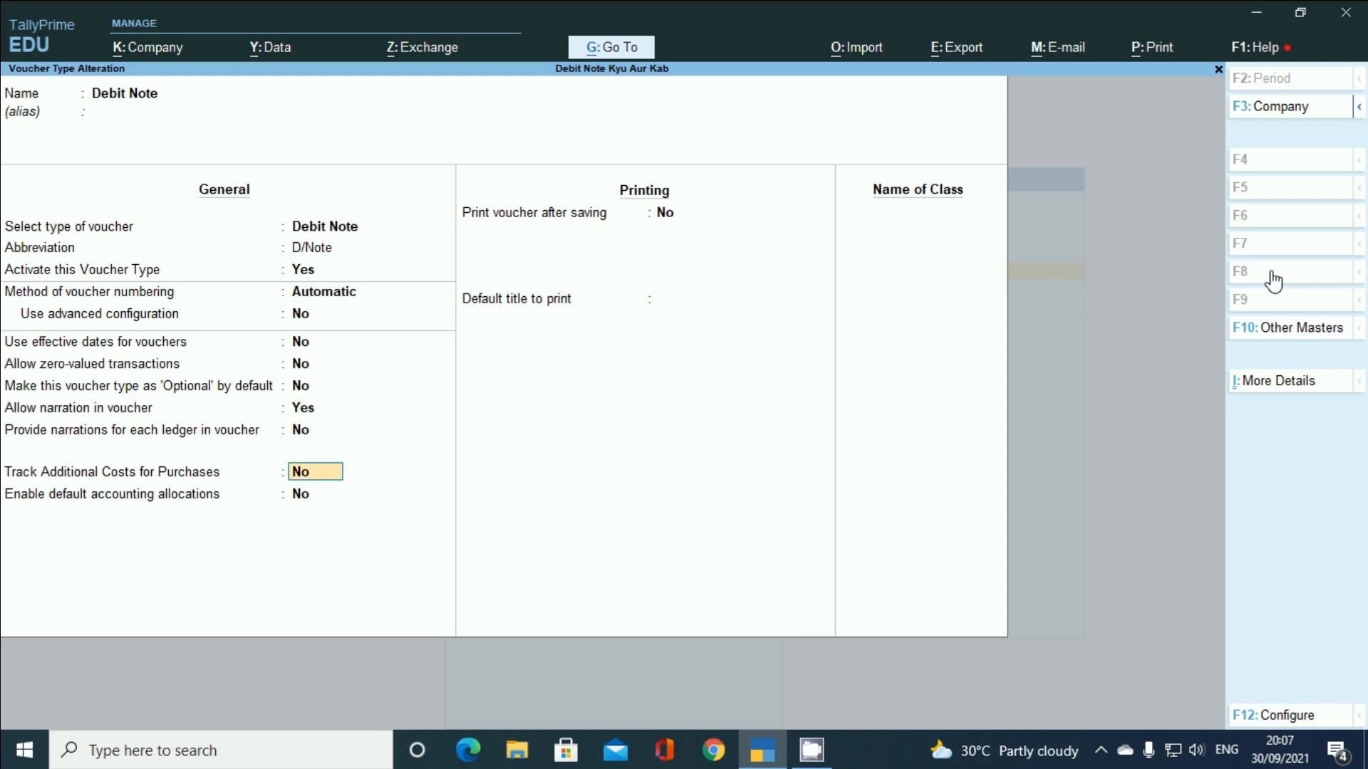
pyautogui.press('Return')
pyautogui.press('Return')
pyautogui.press('Return')
pyautogui.press('Return')
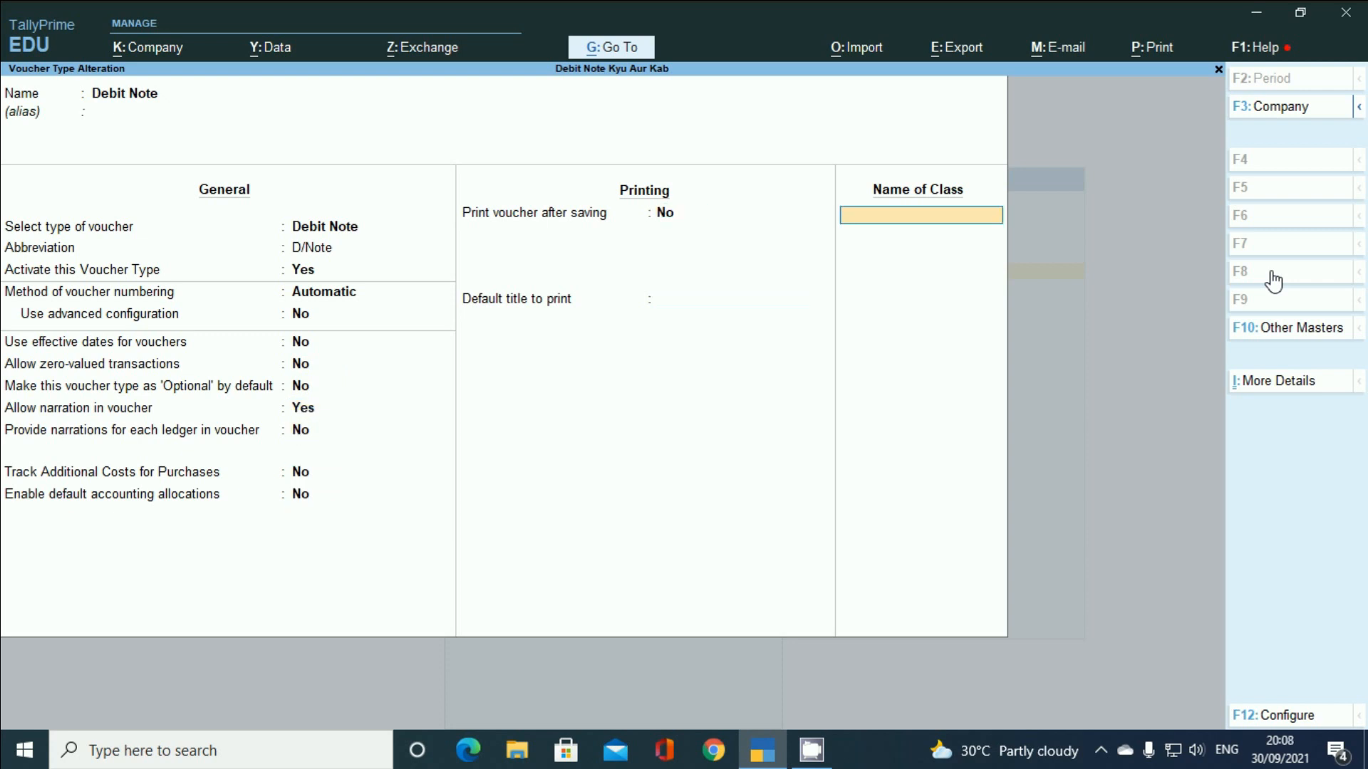
pyautogui.write('Simple Interest')
pyautogui.press('Return')
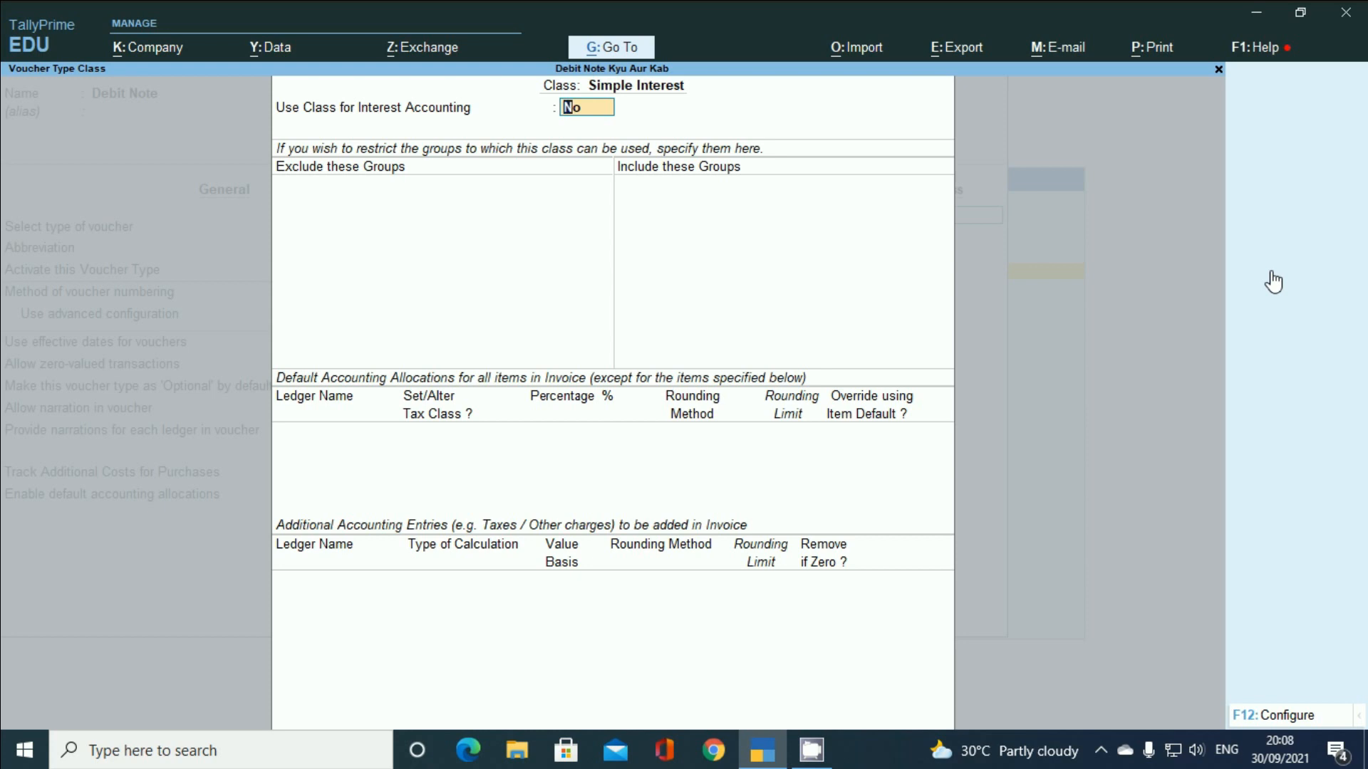
pyautogui.press('y')
pyautogui.press('Return')
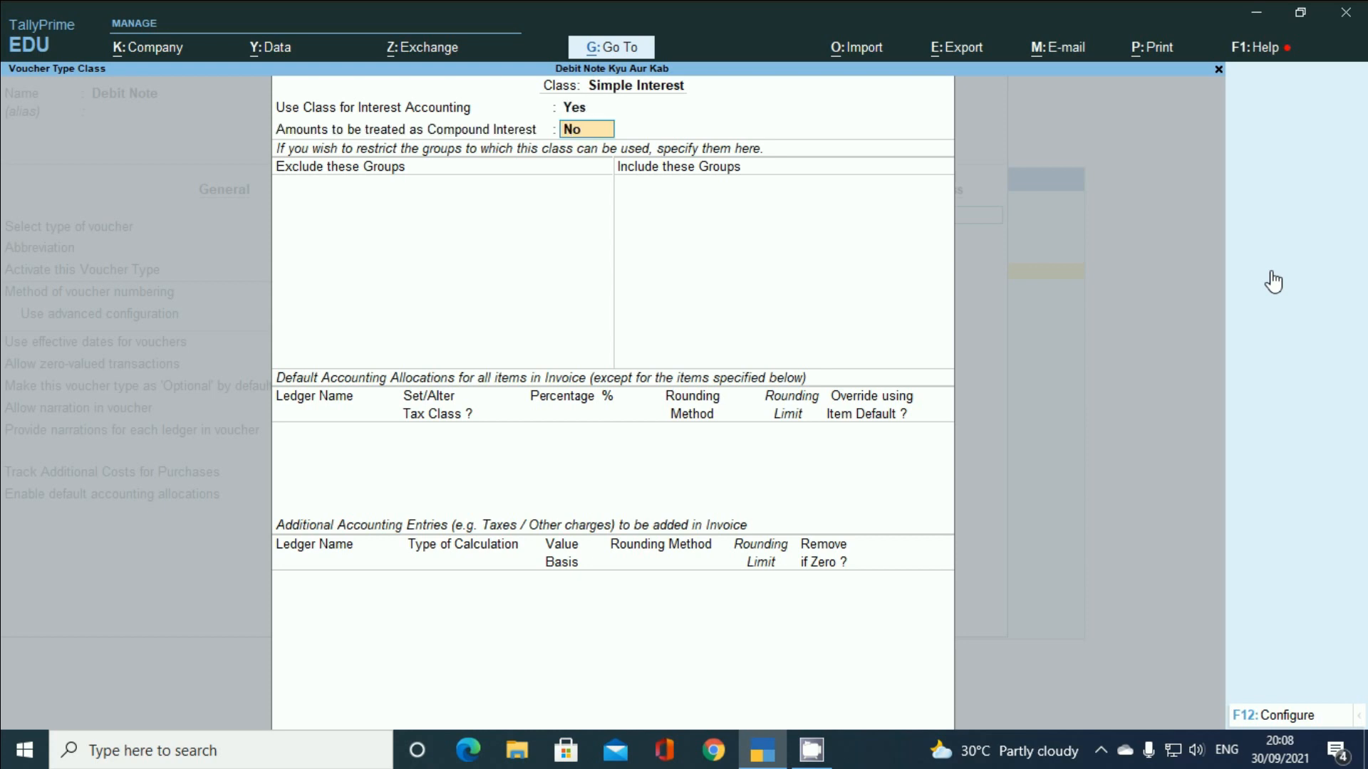
pyautogui.press('Return')
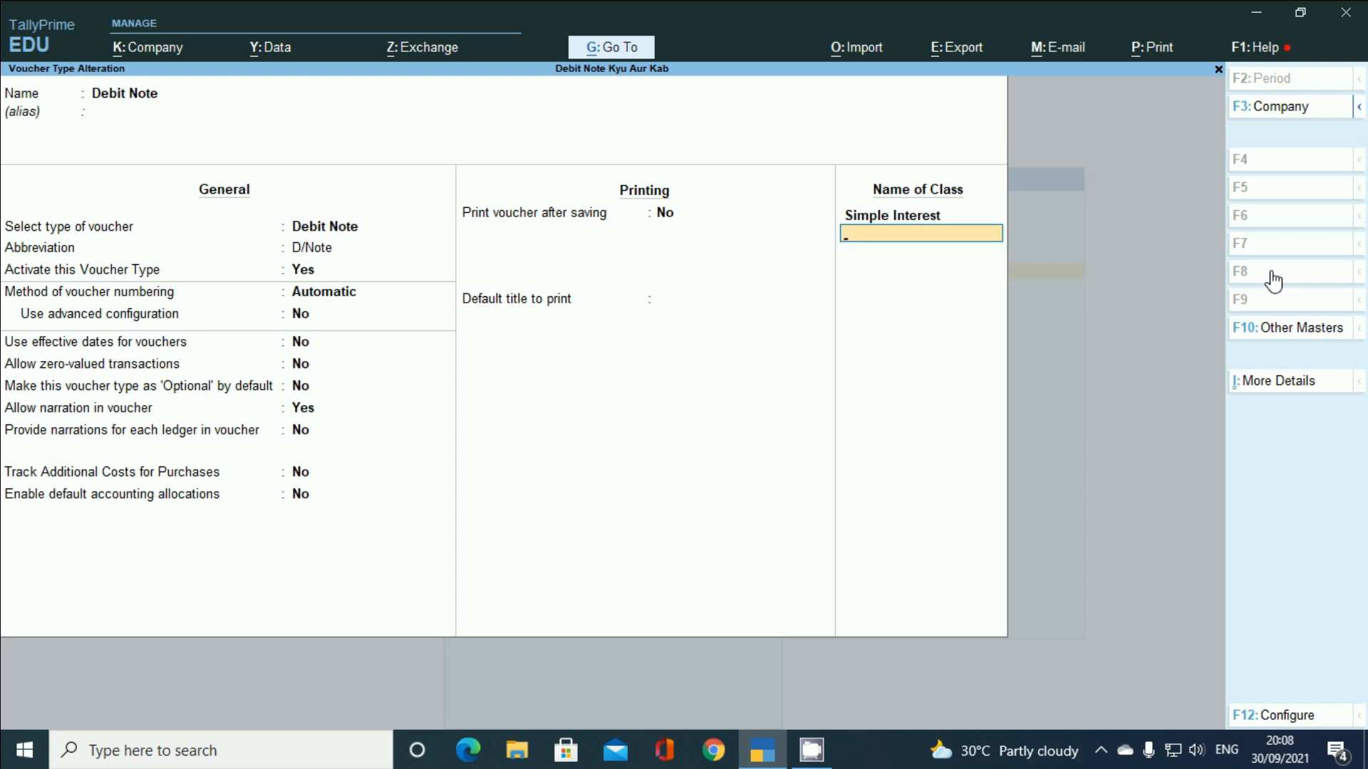
# - Save the Debit Note voucher type alteration and return to the Gateway of Tally
pyautogui.press('Return')
pyautogui.press('Return')
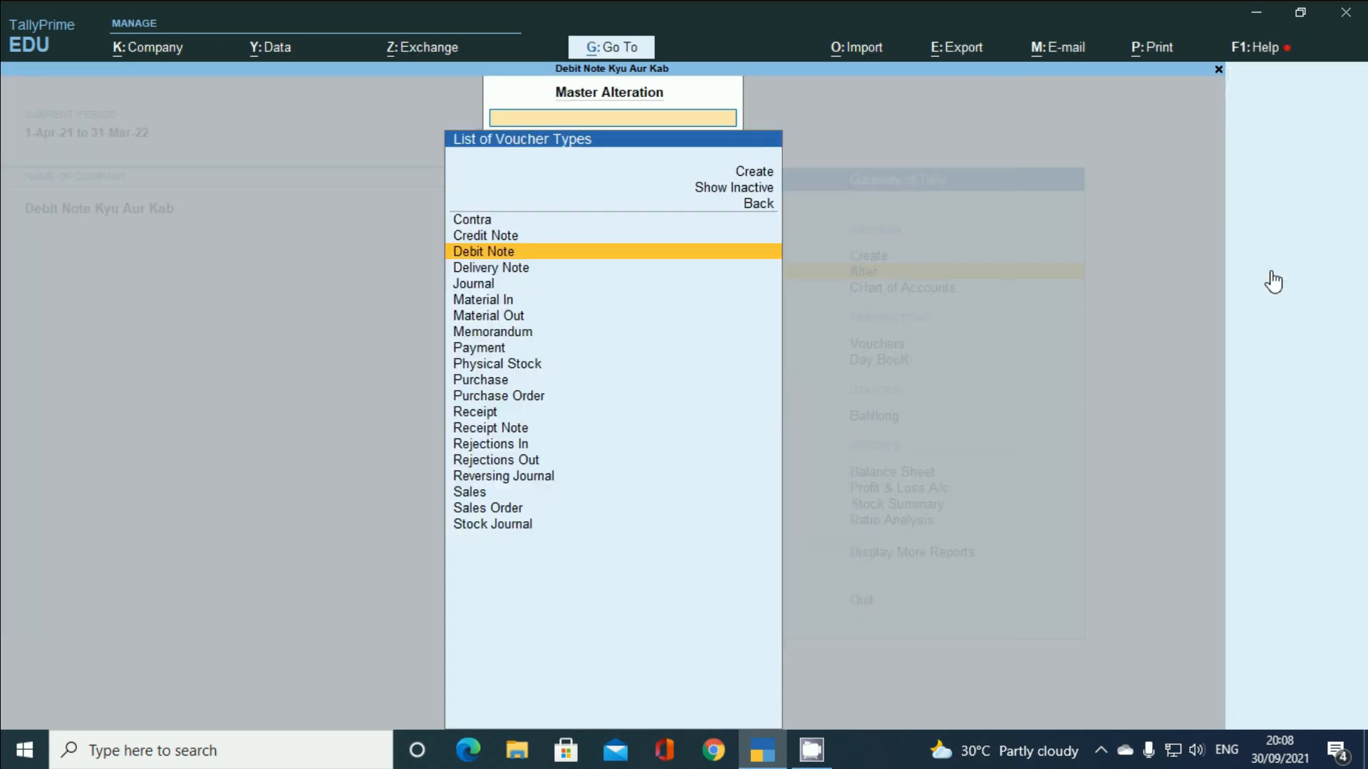
pyautogui.press('Escape')
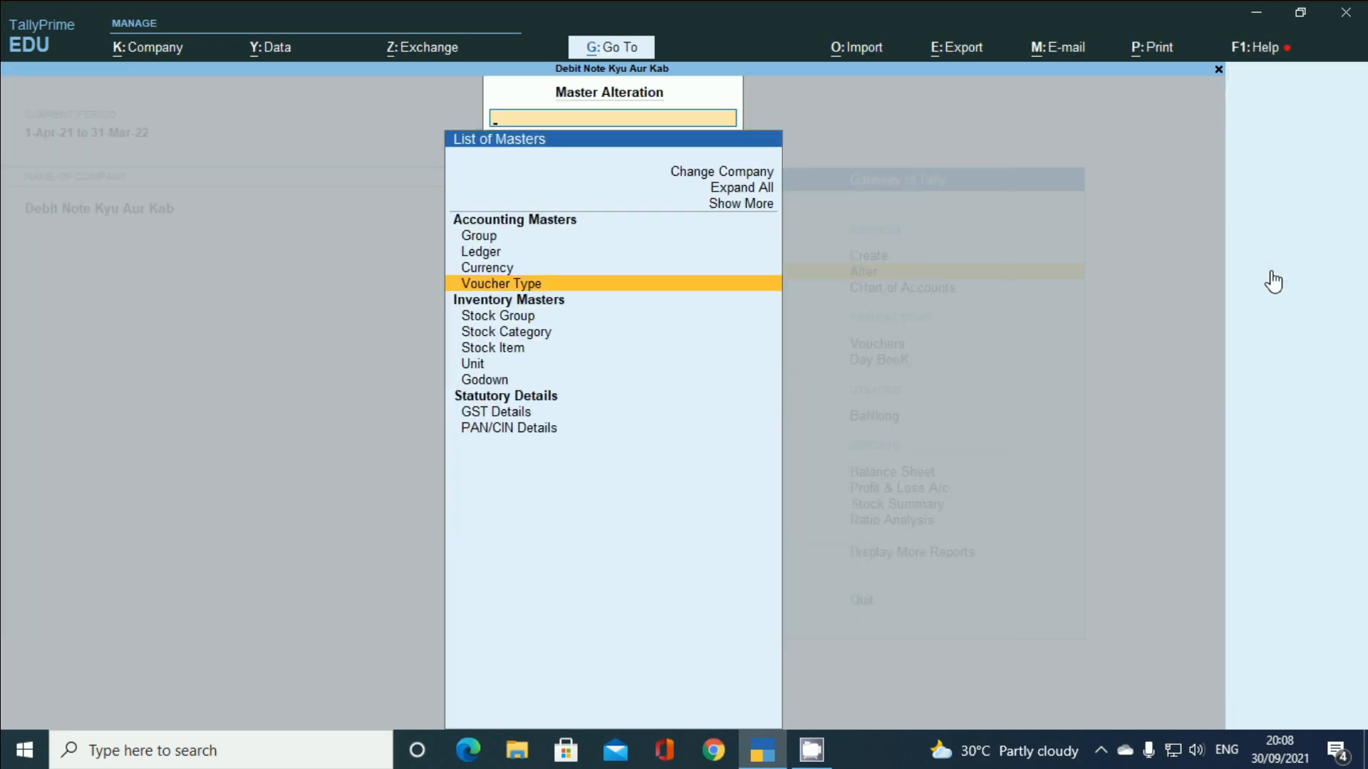
pyautogui.press('Escape')
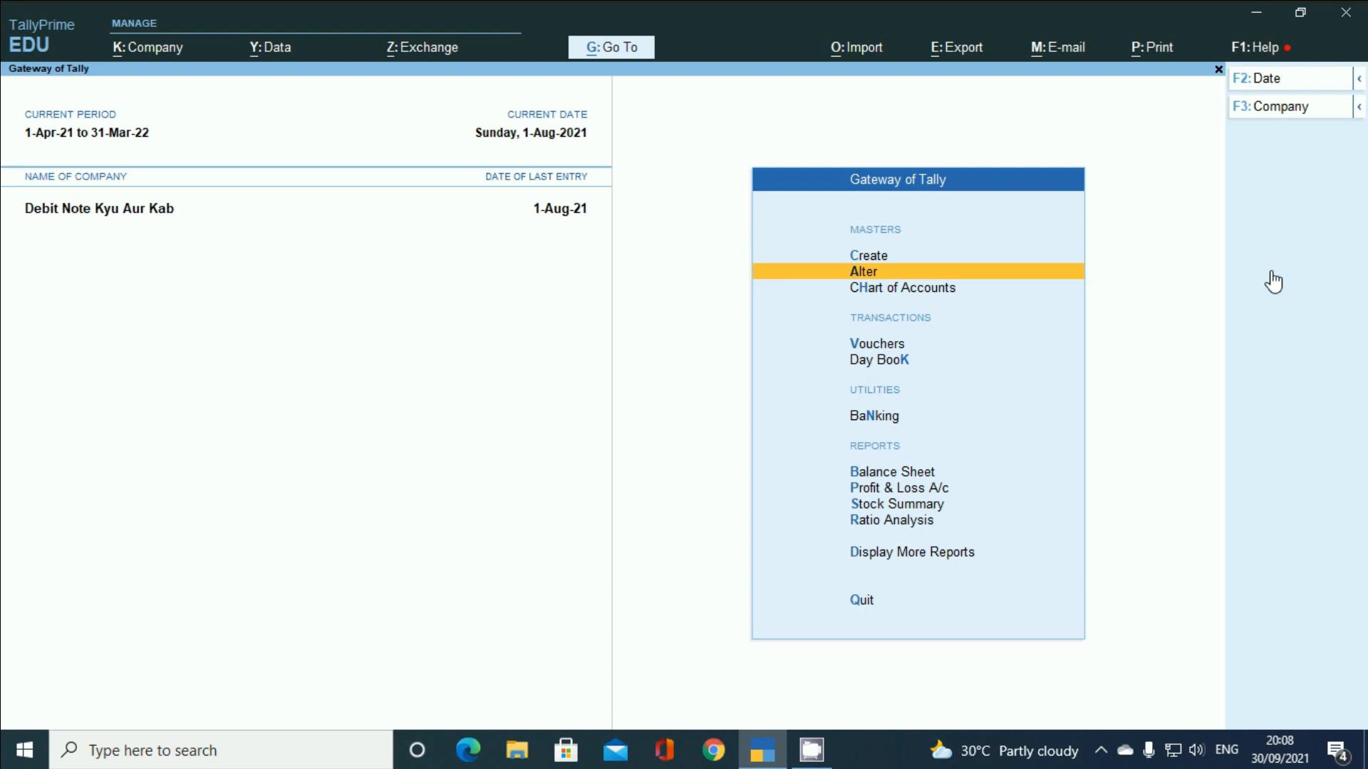
# - Enter voucher creation and bring up the Other Vouchers type list
pyautogui.press('Down')
pyautogui.press('Down')
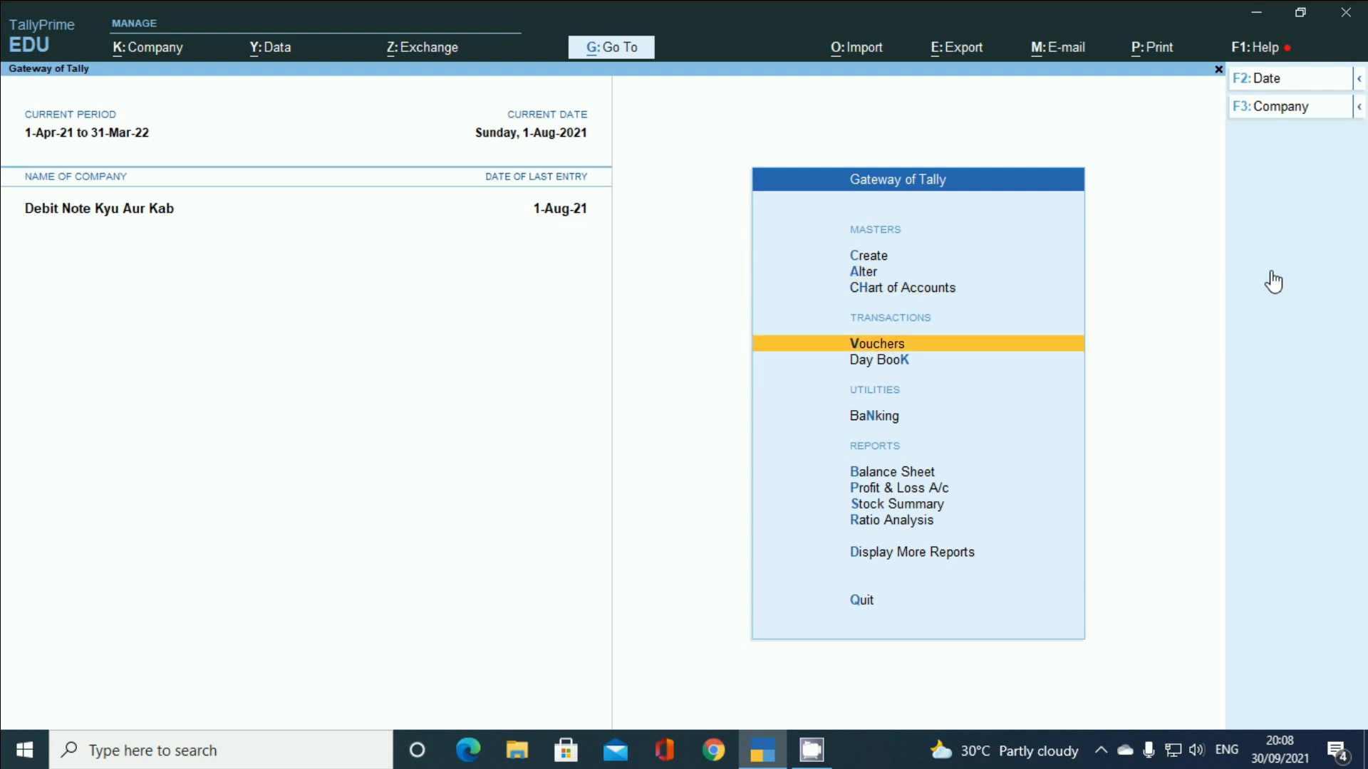
pyautogui.press('Return')
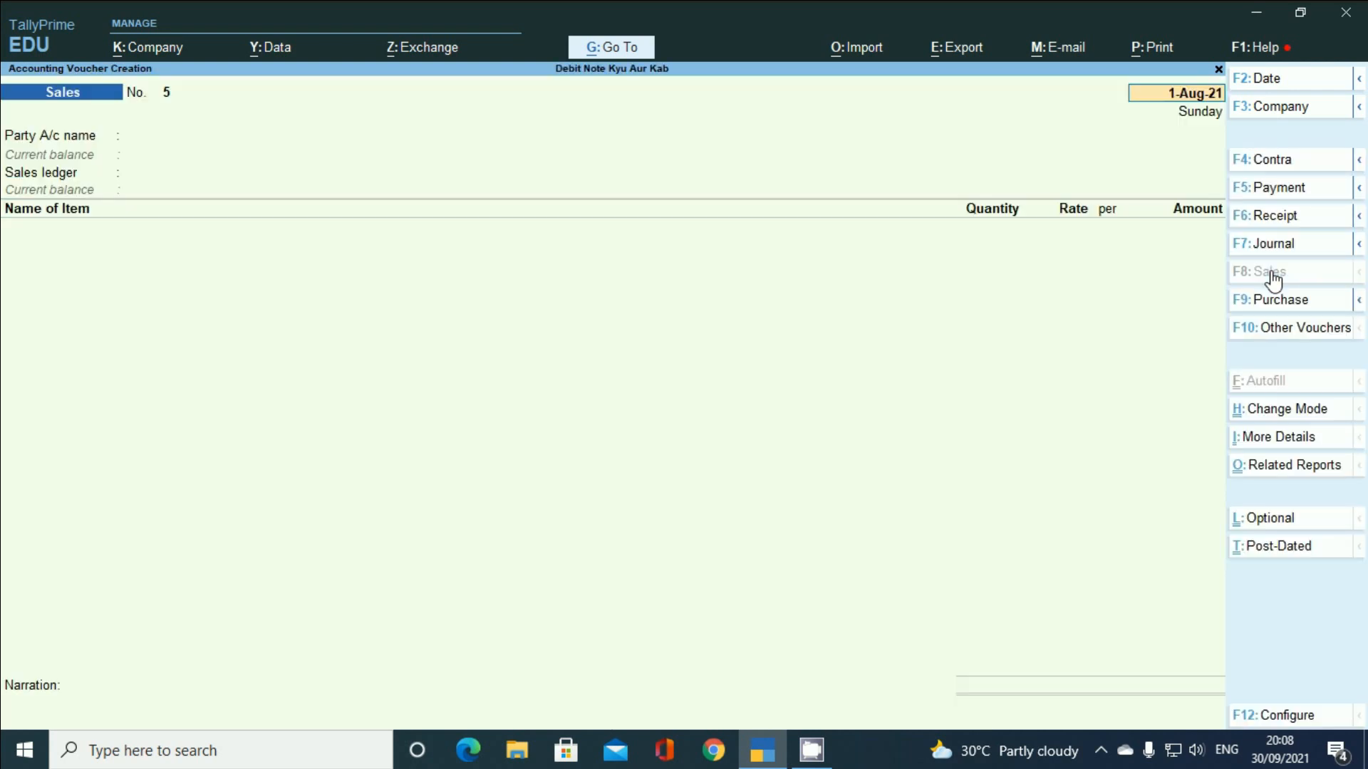
pyautogui.click(1273, 329)
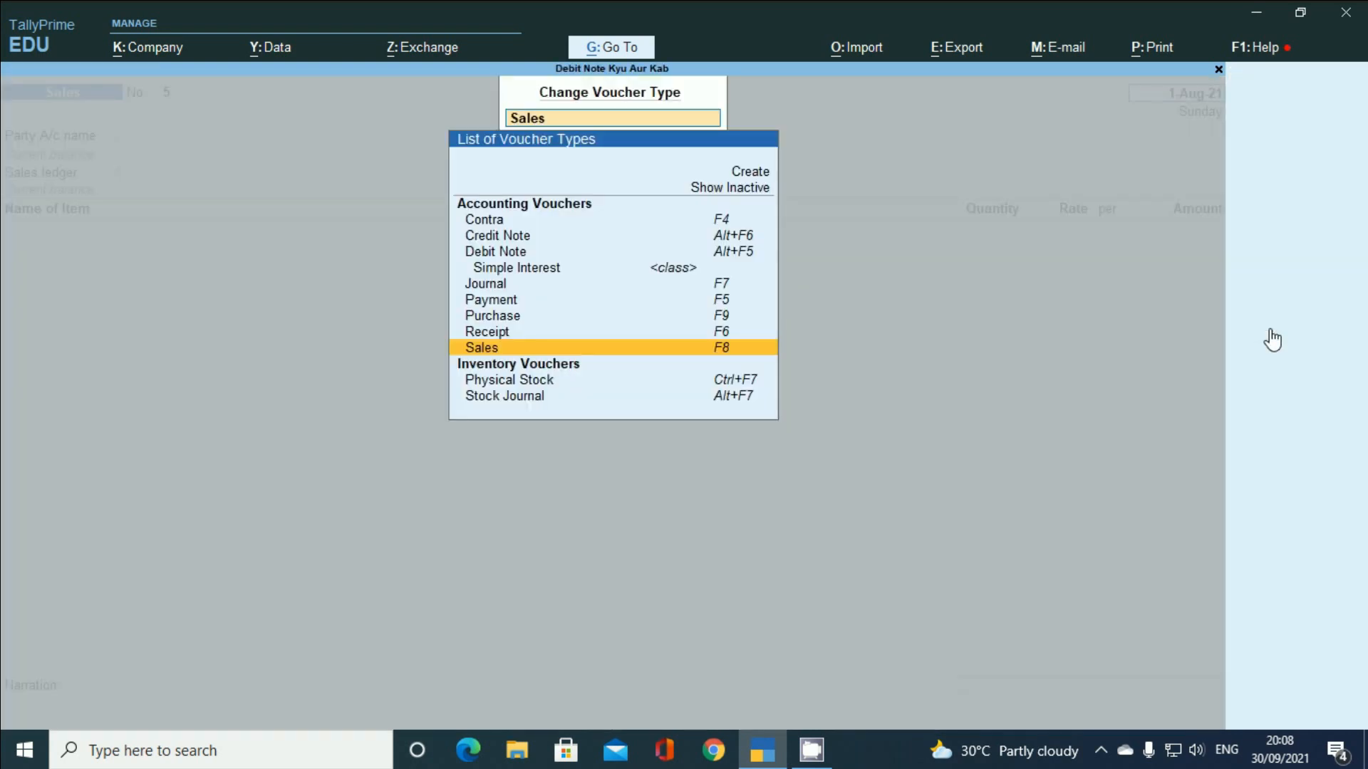
# - Pick the Simple Interest class under Debit Note and date the voucher 1-Oct-21
pyautogui.press('Up')
pyautogui.press('Up')
pyautogui.press('Up')
pyautogui.press('Up')
pyautogui.press('Up')
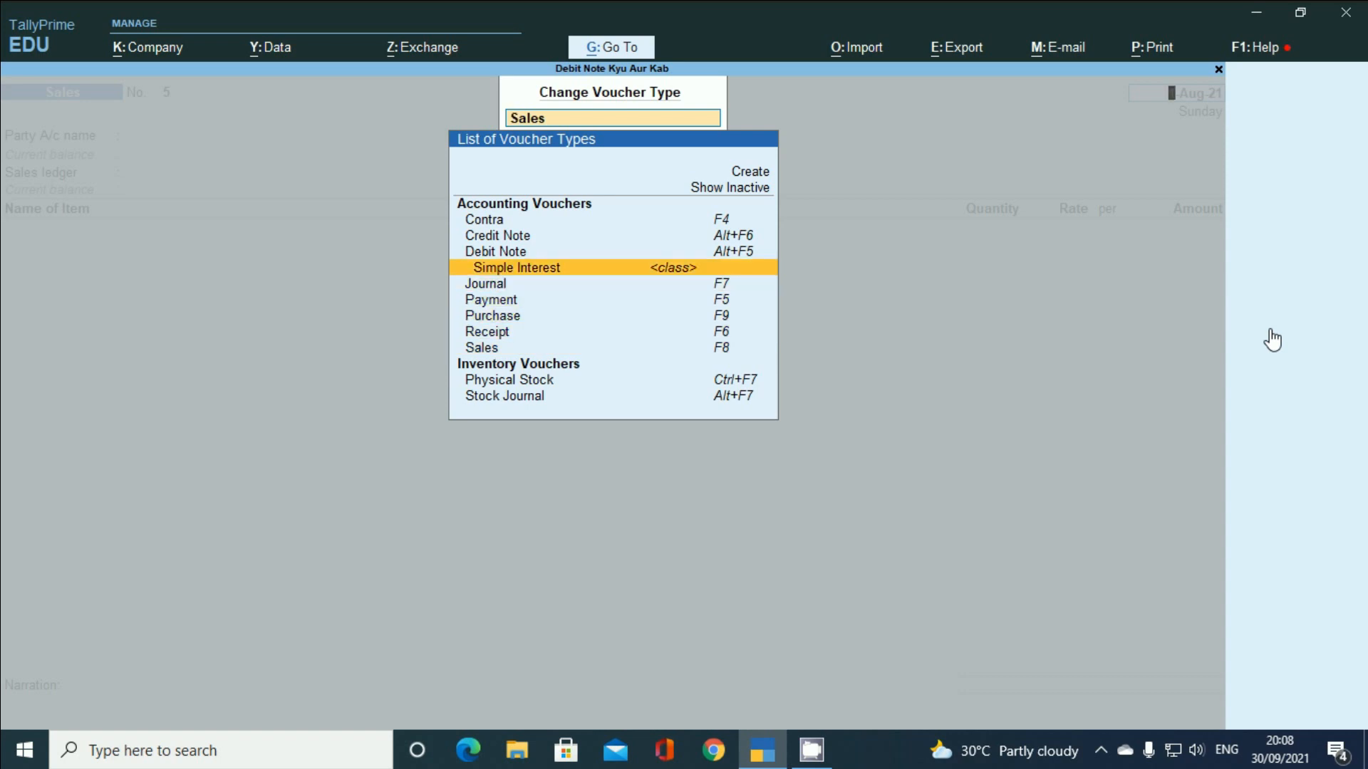
pyautogui.press('Return')
pyautogui.press('F2')
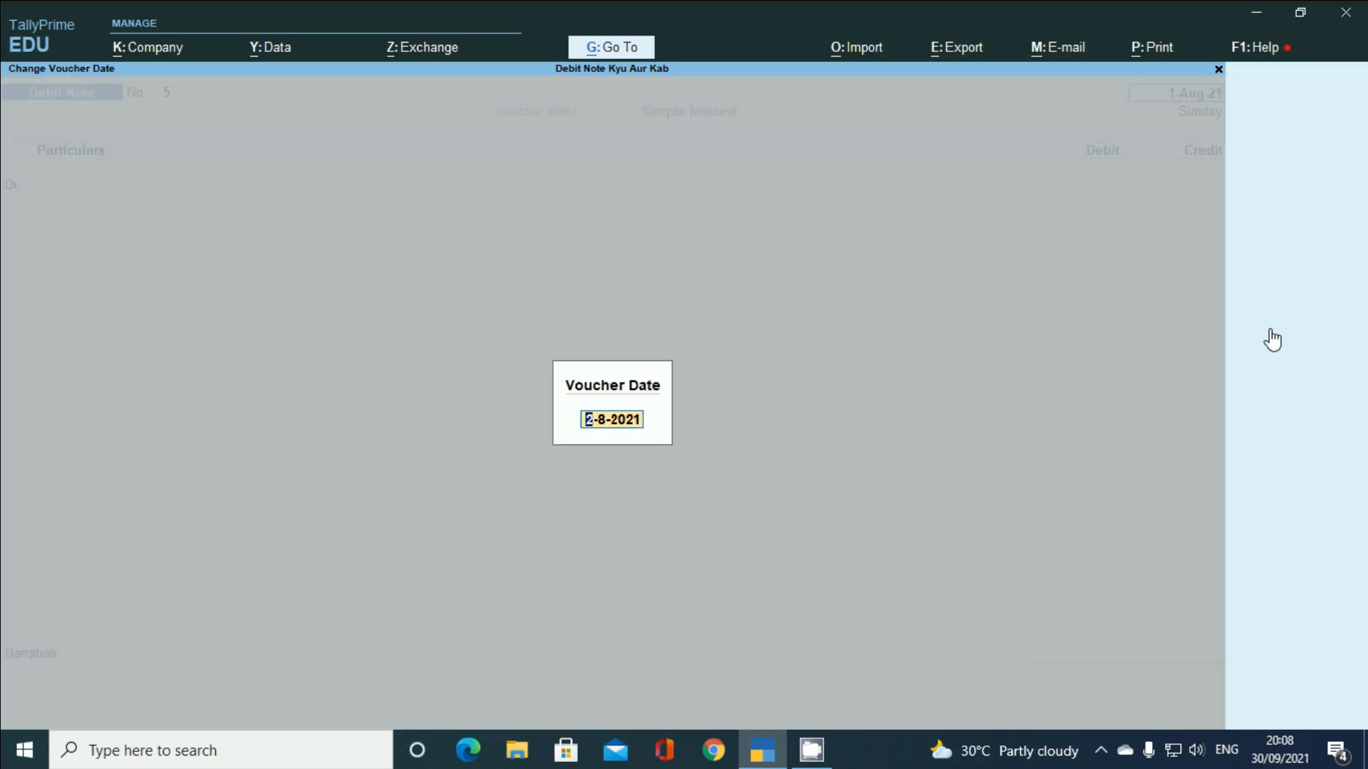
pyautogui.write('1.10')
pyautogui.press('Return')
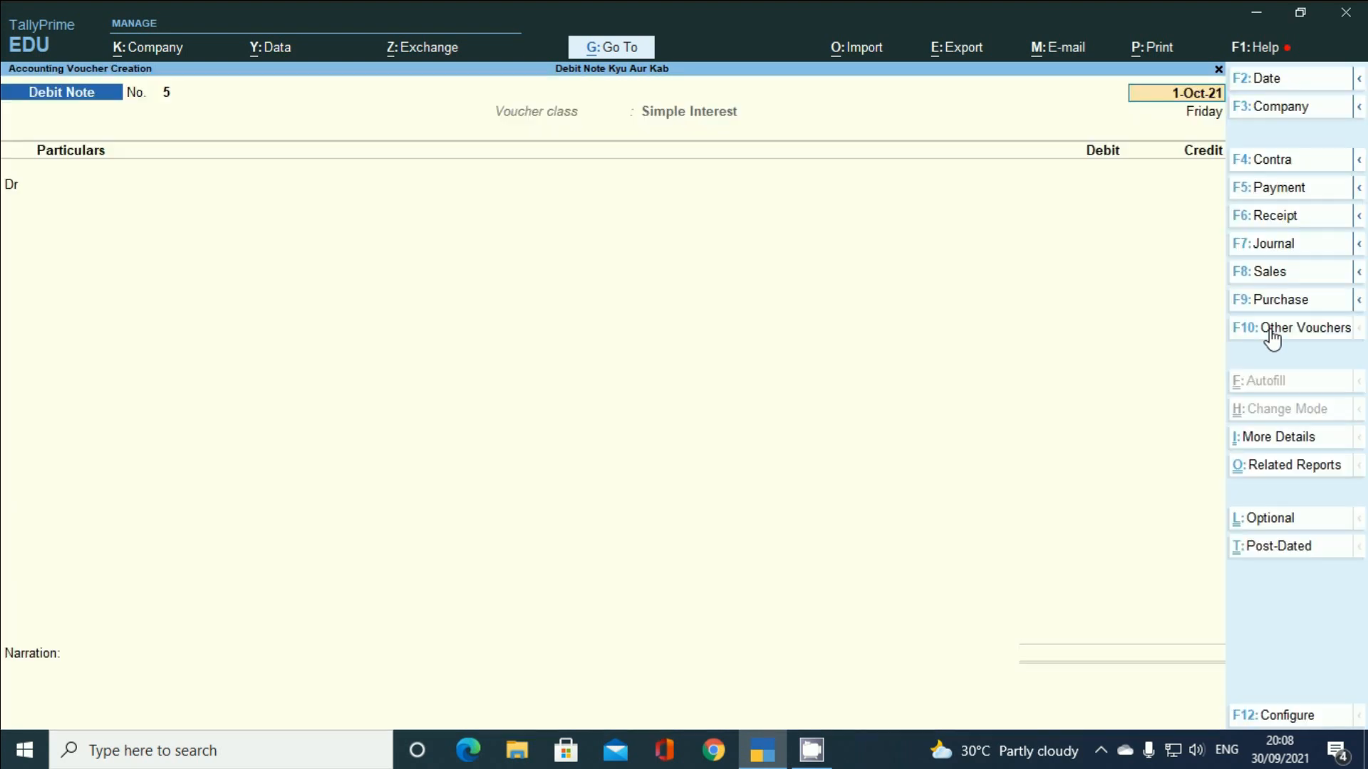
# - Debit the customer's ledger with the 100.00 interest on bill 4 and confirm party details
pyautogui.press('Return')
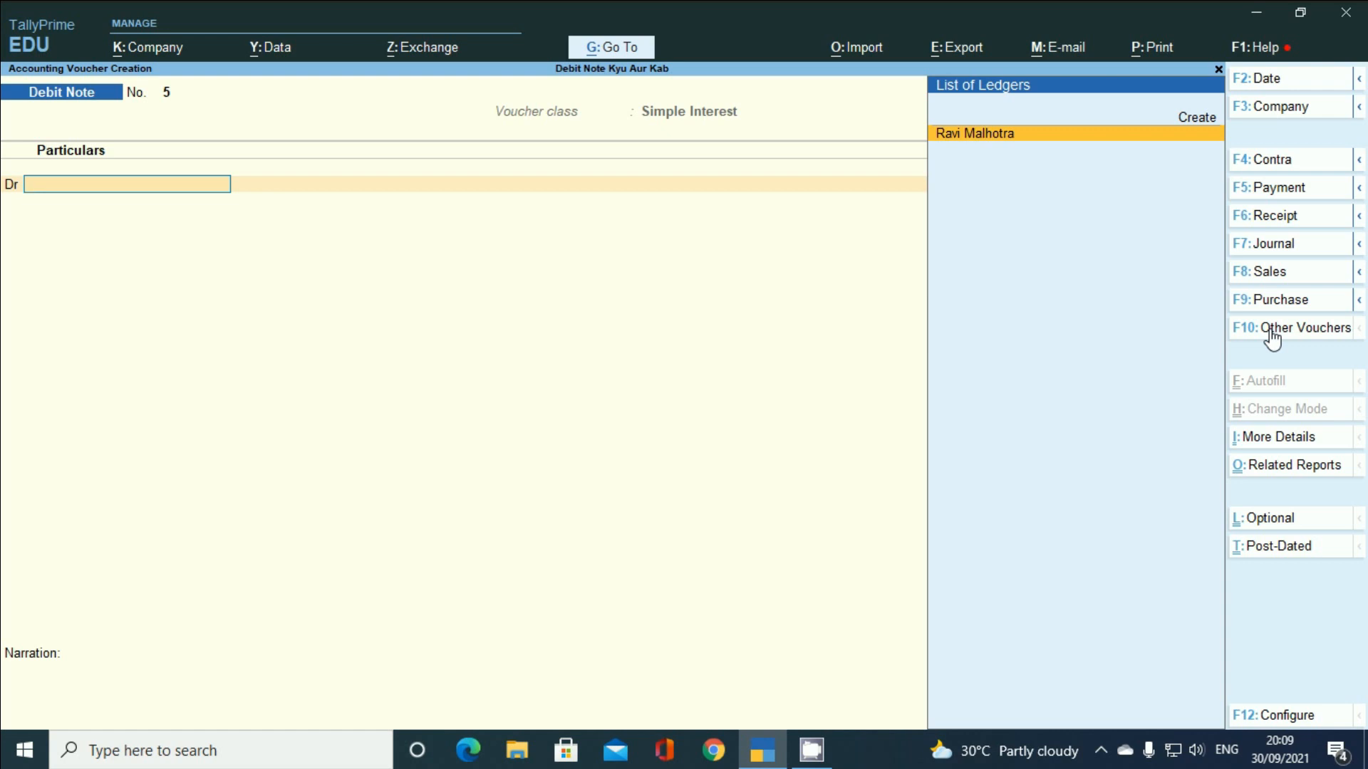
pyautogui.press('Return')
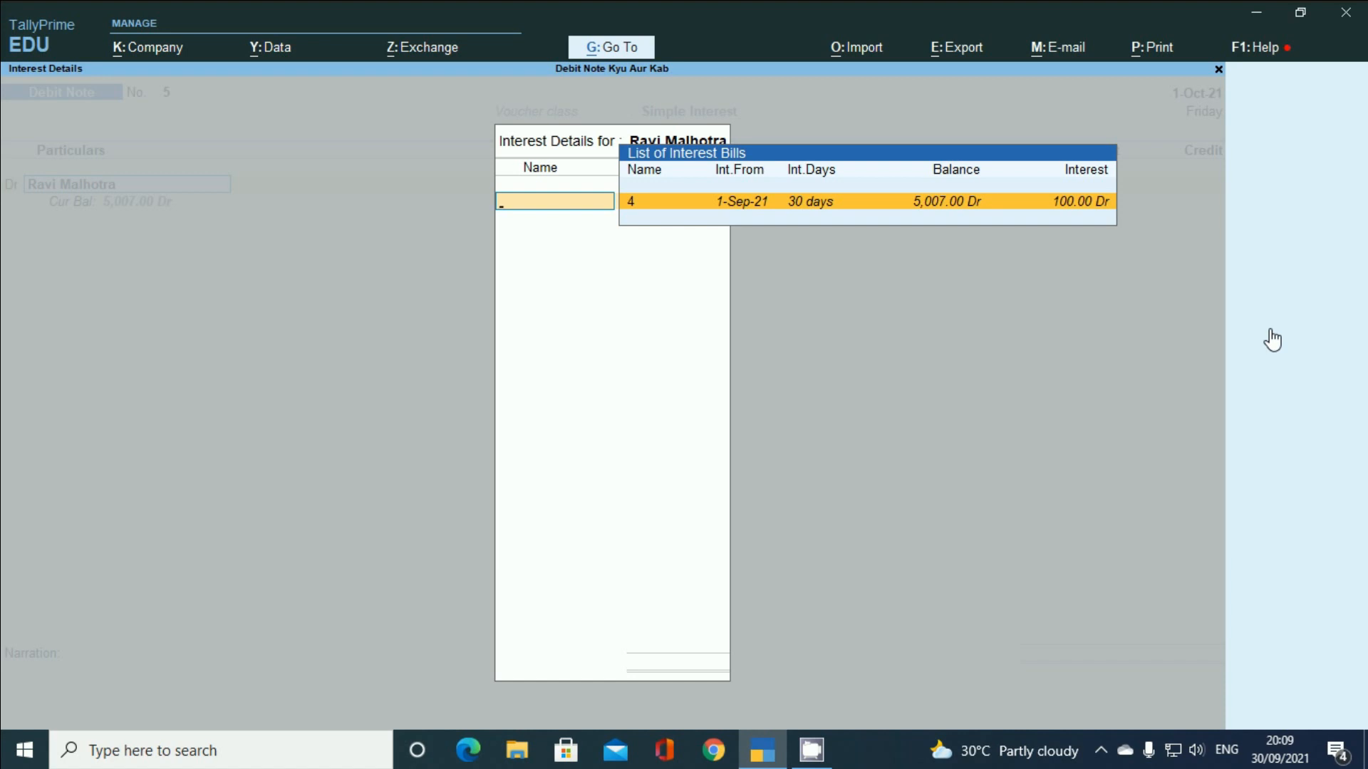
pyautogui.press('Return')
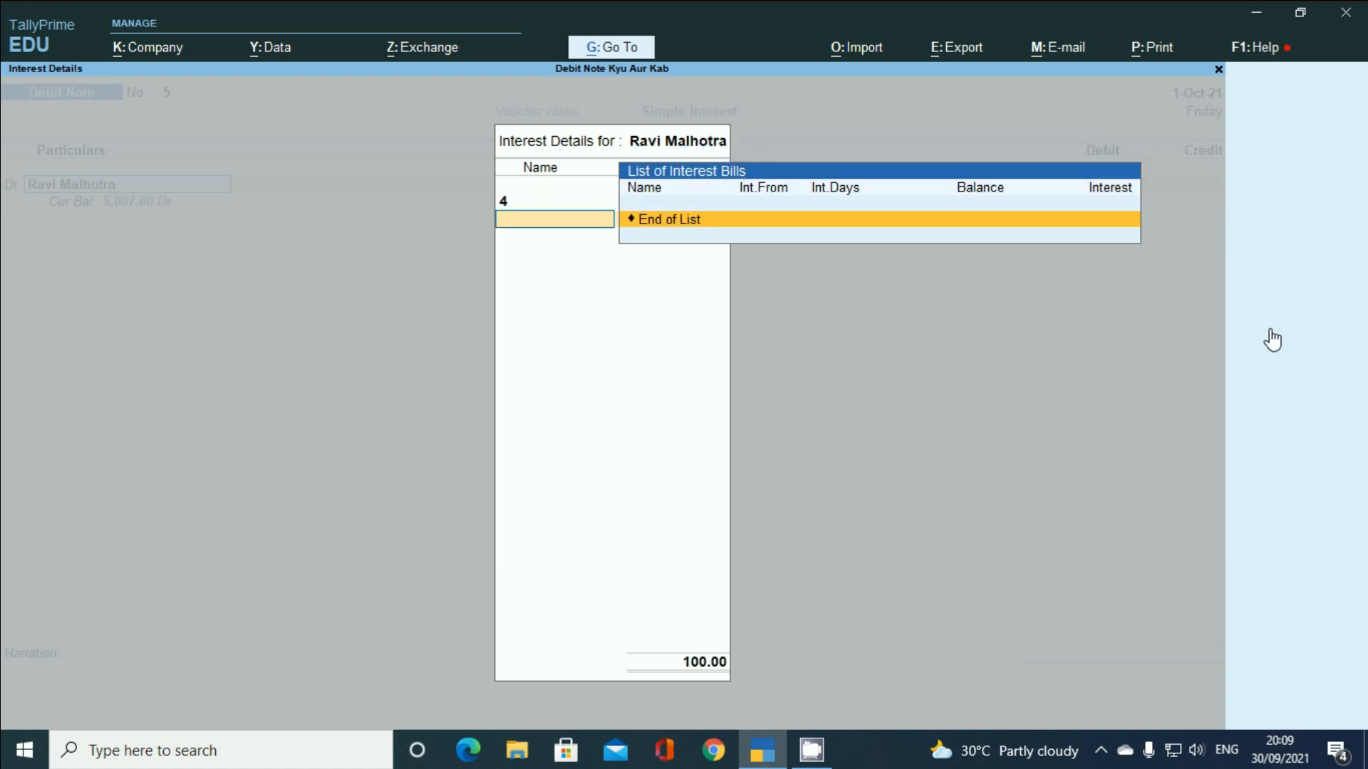
pyautogui.press('Return')
pyautogui.press('Return')
pyautogui.press('Return')
pyautogui.press('Return')
pyautogui.press('Return')
pyautogui.press('Return')
pyautogui.press('Return')
pyautogui.press('Return')
pyautogui.press('Return')
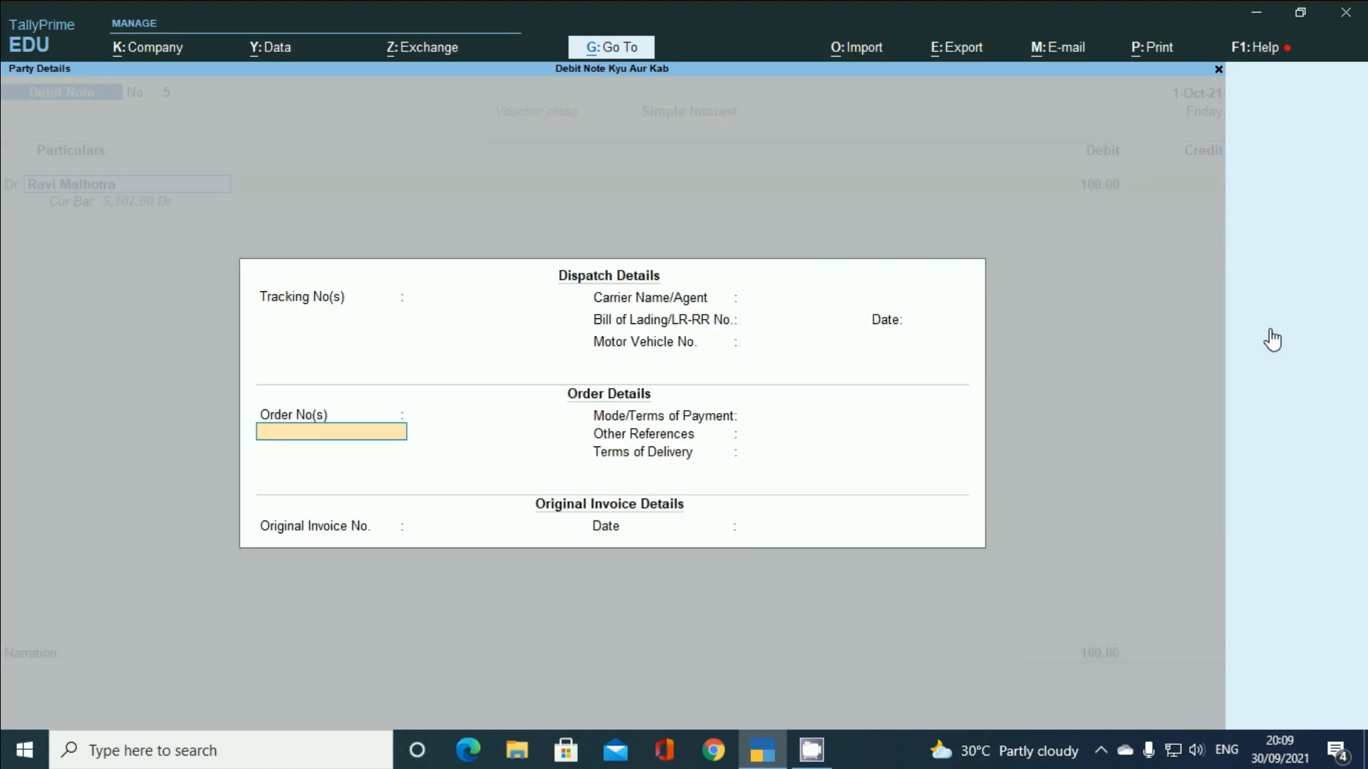
pyautogui.press('Return')
pyautogui.press('Return')
pyautogui.press('Return')
pyautogui.press('Return')
pyautogui.press('Return')
pyautogui.press('Return')
pyautogui.press('Return')
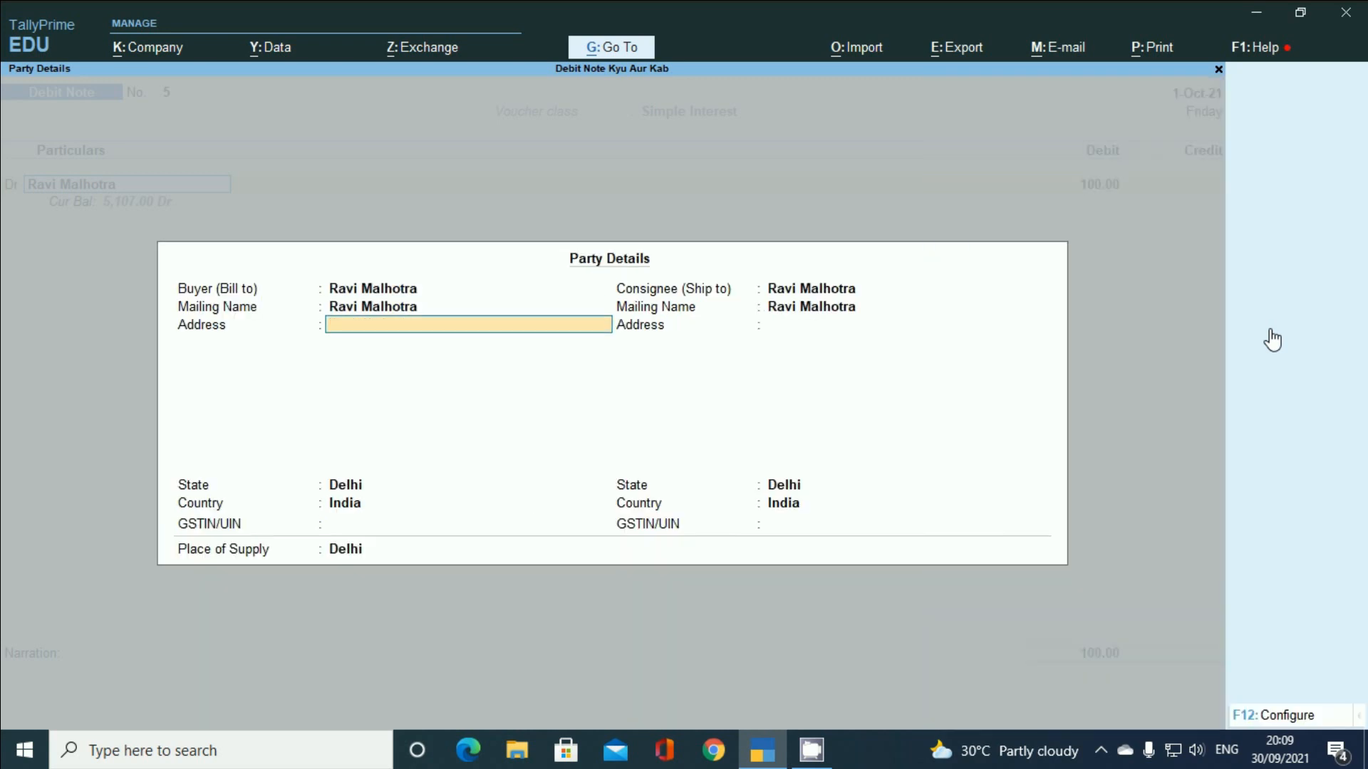
pyautogui.press('Return')
pyautogui.press('Return')
pyautogui.press('Return')
pyautogui.press('Return')
pyautogui.press('Return')
pyautogui.press('Return')
pyautogui.press('Return')
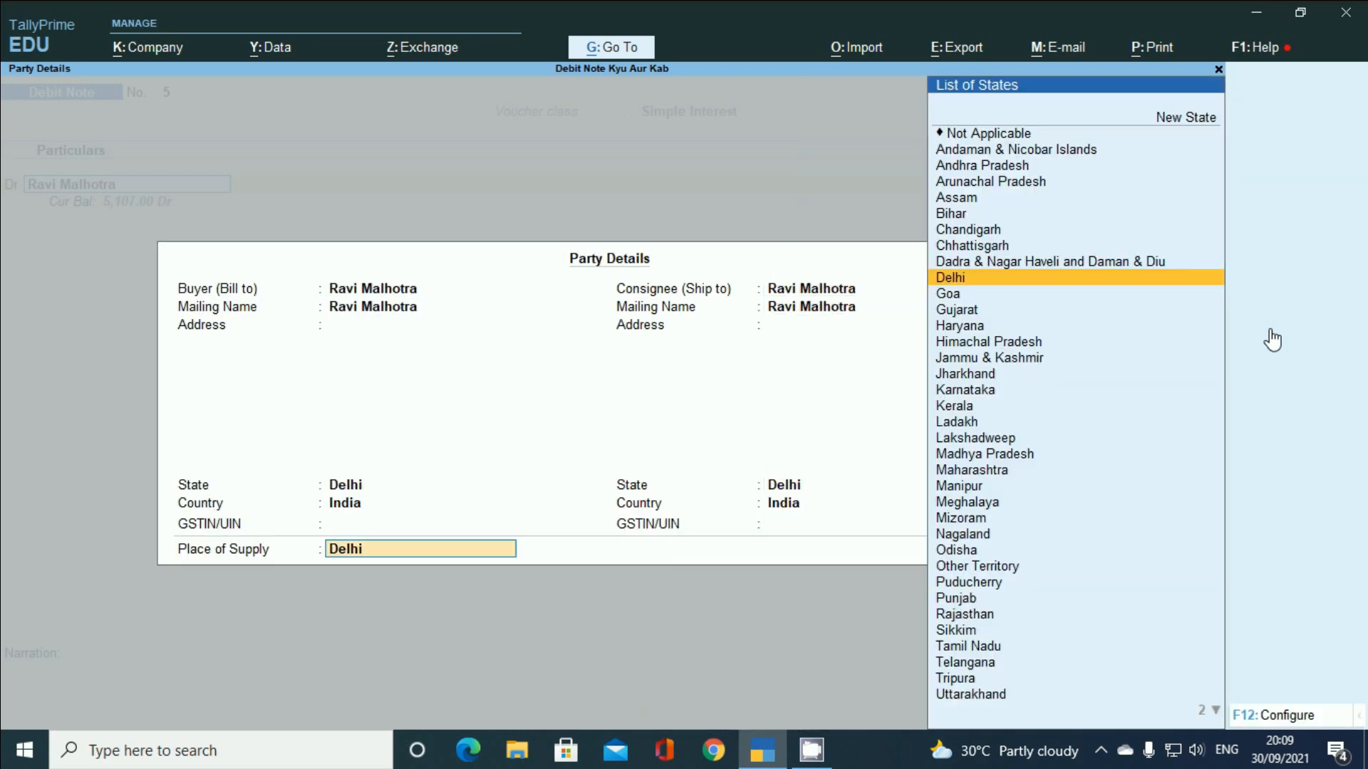
pyautogui.press('Return')
# - Allocate the 100.00 as bill-wise New Ref 5
pyautogui.press('Return')
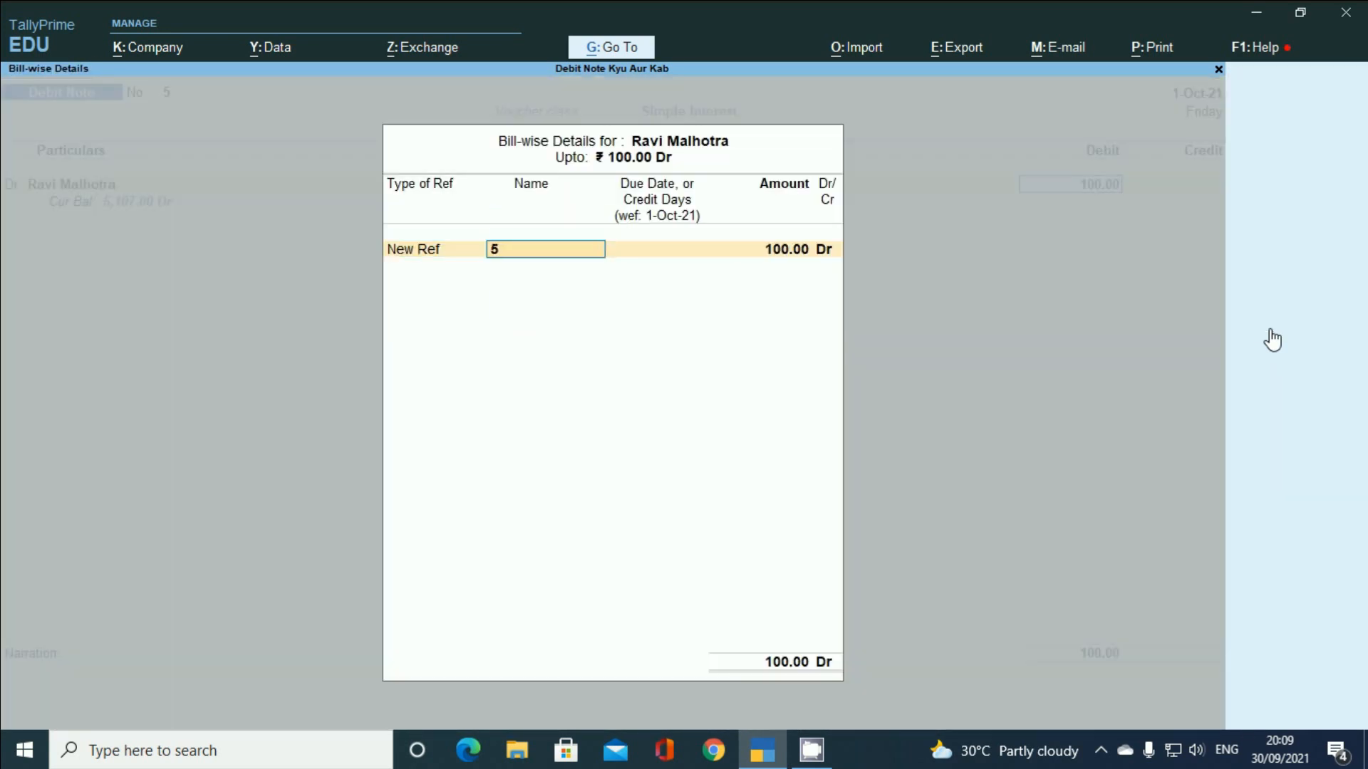
pyautogui.press('Return')
pyautogui.press('Return')
pyautogui.write('2')
pyautogui.press('Return')
pyautogui.press('Return')
pyautogui.press('Return')
pyautogui.press('Return')
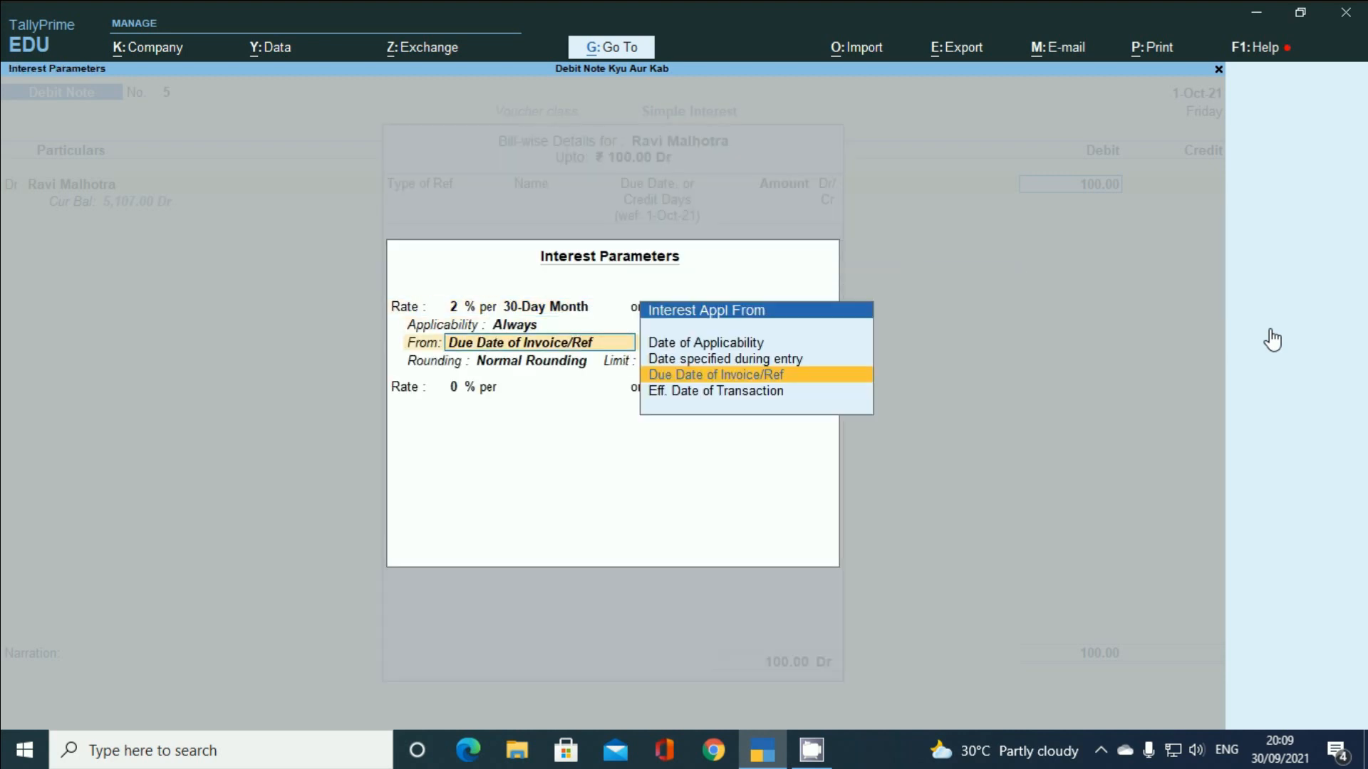
pyautogui.press('Return')
pyautogui.press('Return')
pyautogui.press('Return')
pyautogui.press('Return')
pyautogui.press('Return')
pyautogui.press('Return')
pyautogui.press('Return')
pyautogui.press('Return')
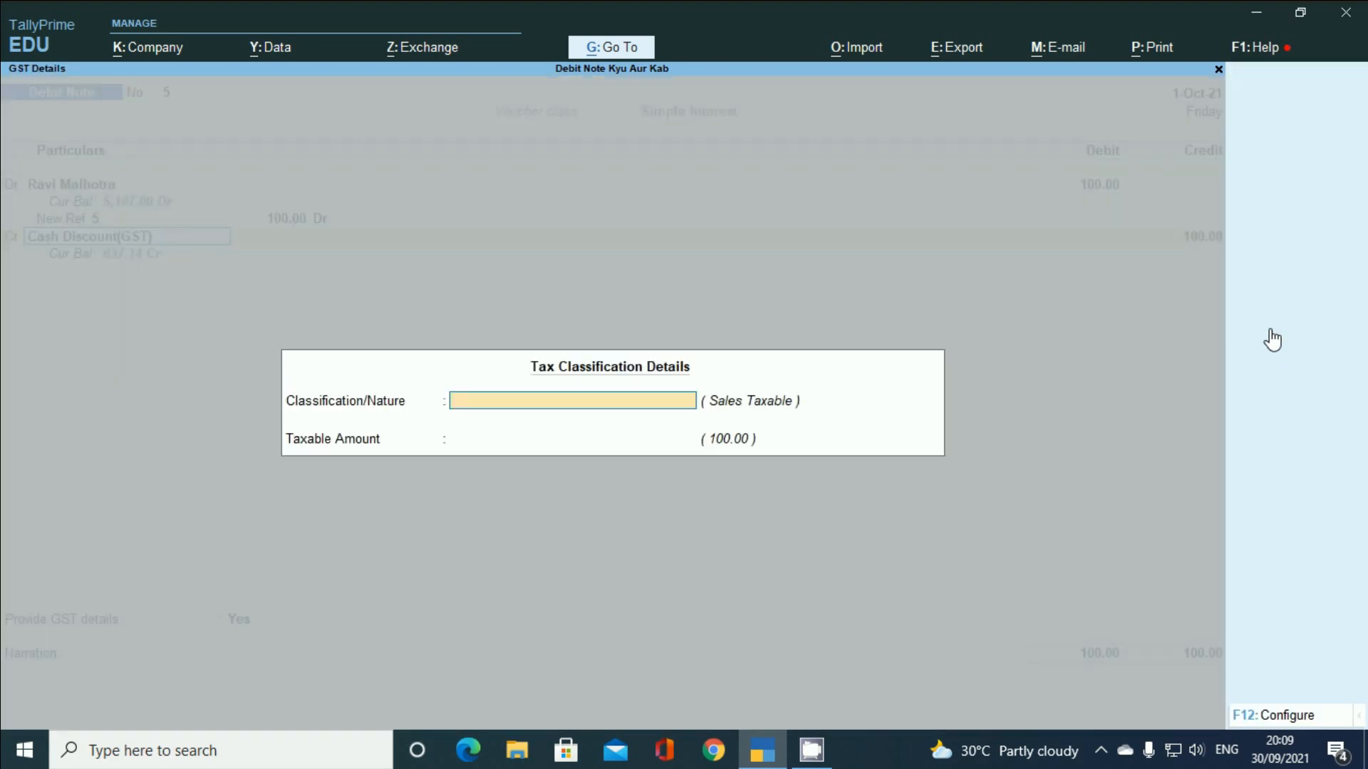
# - Create a new ledger named 'Interest Rec' under Indirect Incomes
pyautogui.press('Escape')
pyautogui.hotkey('alt', 'c')
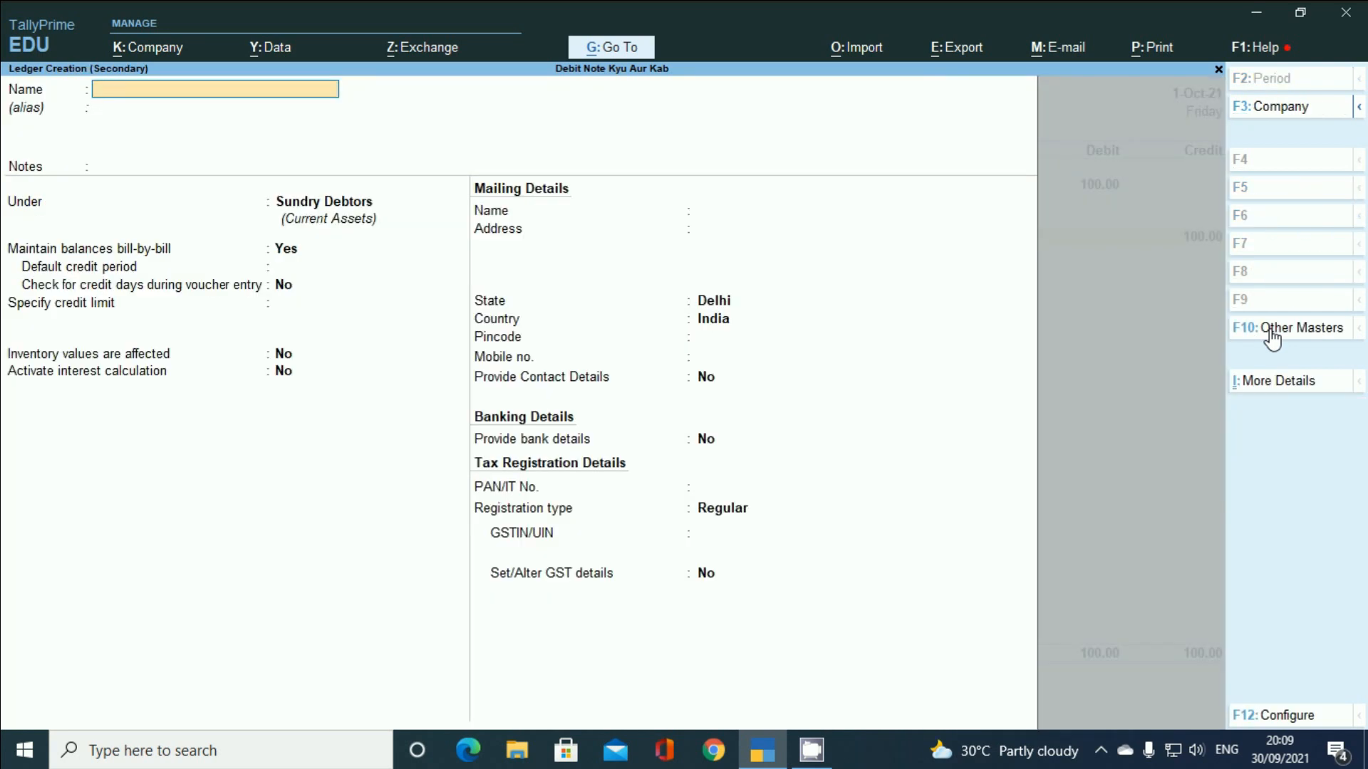
pyautogui.write('Interest Rec')
pyautogui.press('Return')
pyautogui.press('Return')
pyautogui.press('Return')
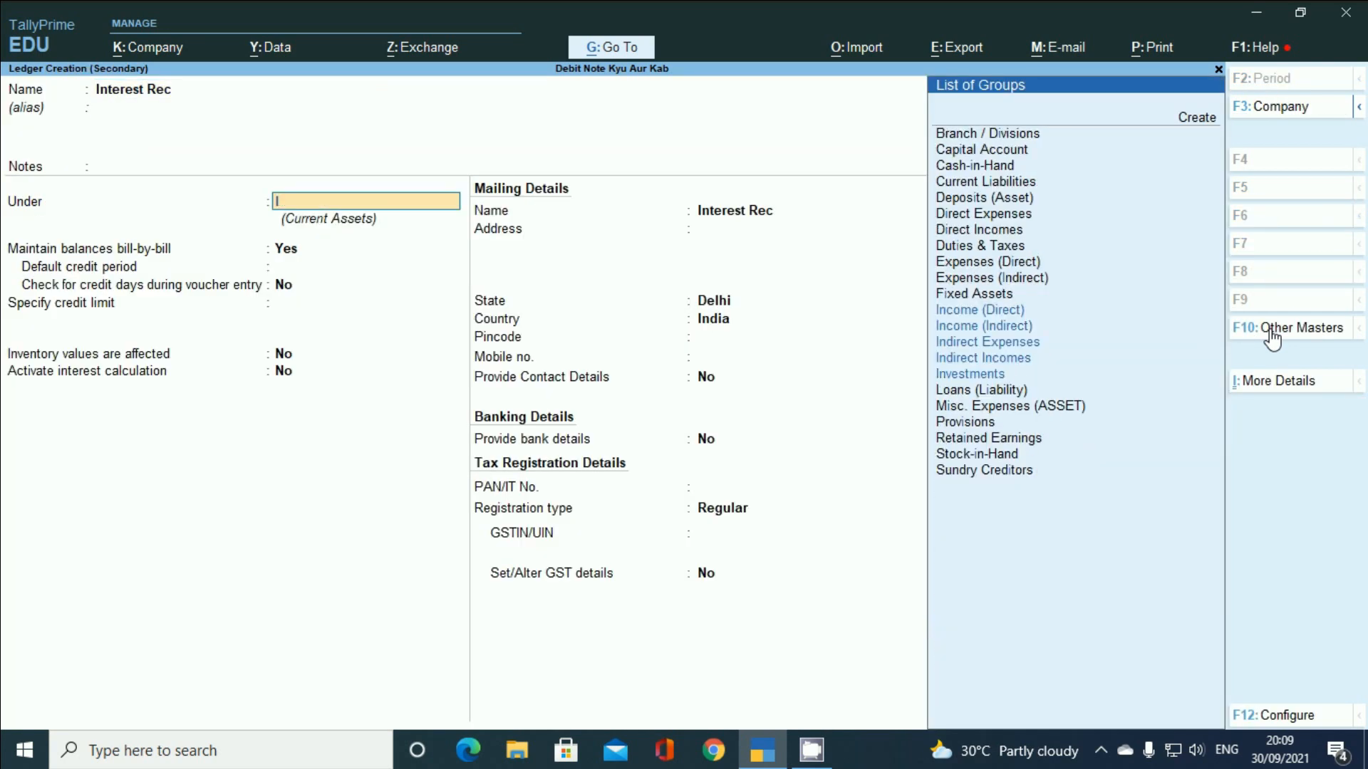
pyautogui.write('In')
pyautogui.press('Down')
pyautogui.press('Down')
pyautogui.press('Down')
pyautogui.press('Return')
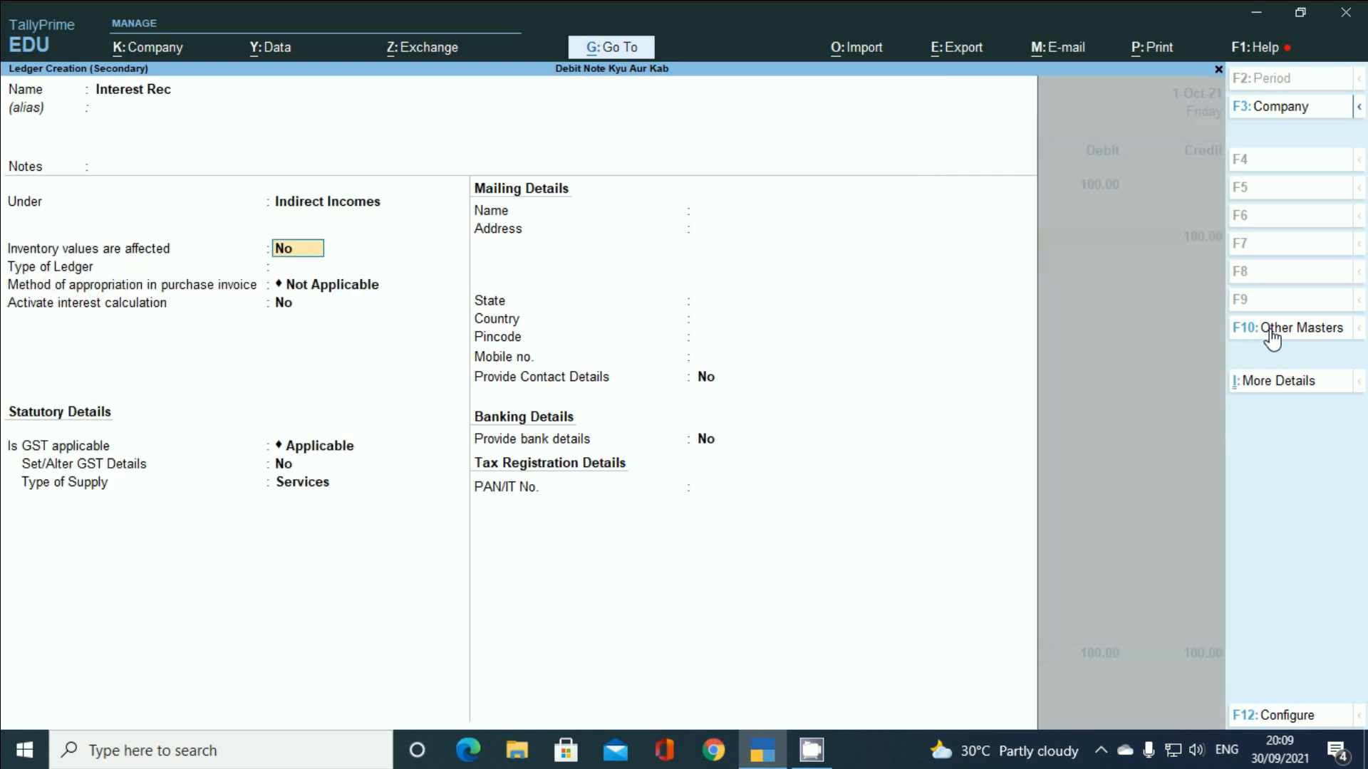
pyautogui.press('Return')
pyautogui.press('Return')
# - Mark Interest Rec GST not applicable, save it, and accept Debit Note 5 crediting it 100
pyautogui.press('Return')
pyautogui.press('Return')
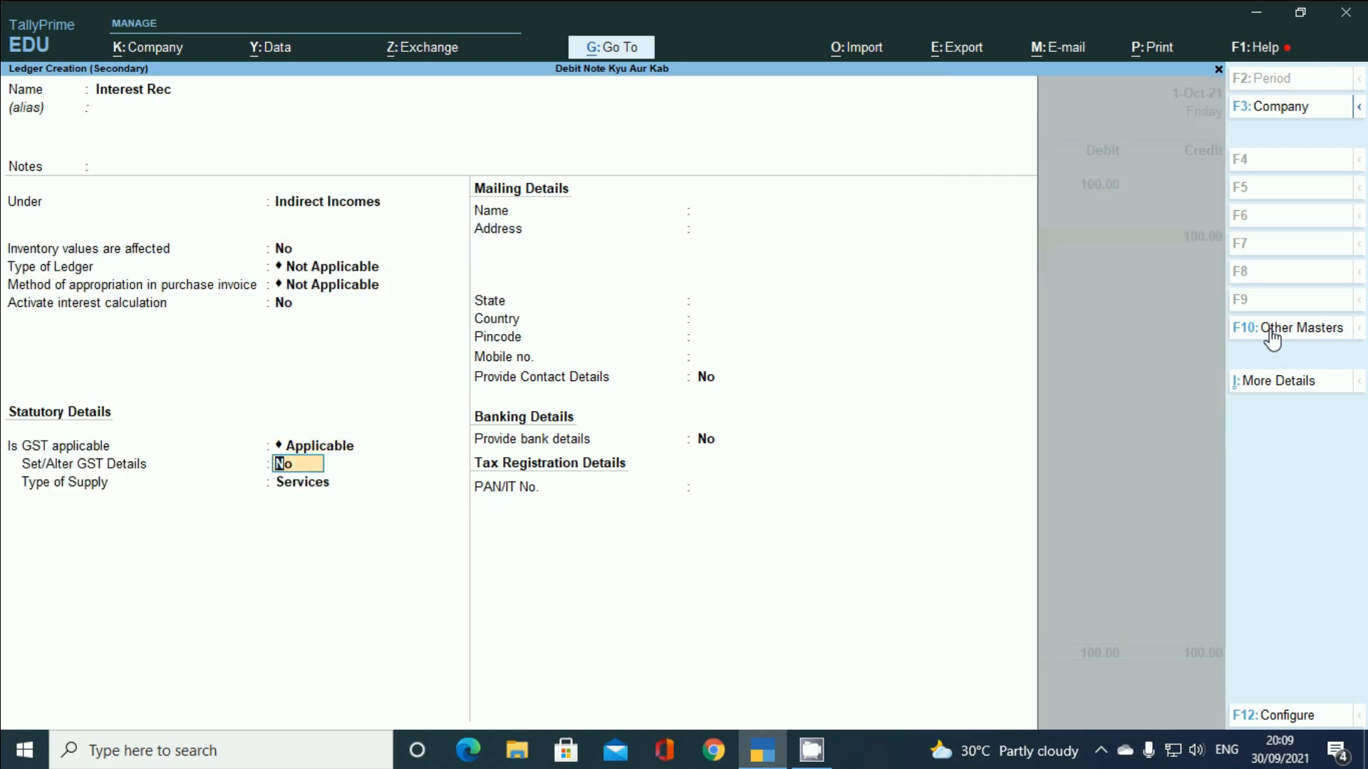
pyautogui.press('BackSpace')
pyautogui.press('Down')
pyautogui.press('Return')
pyautogui.press('Return')
pyautogui.press('Return')
pyautogui.press('Return')
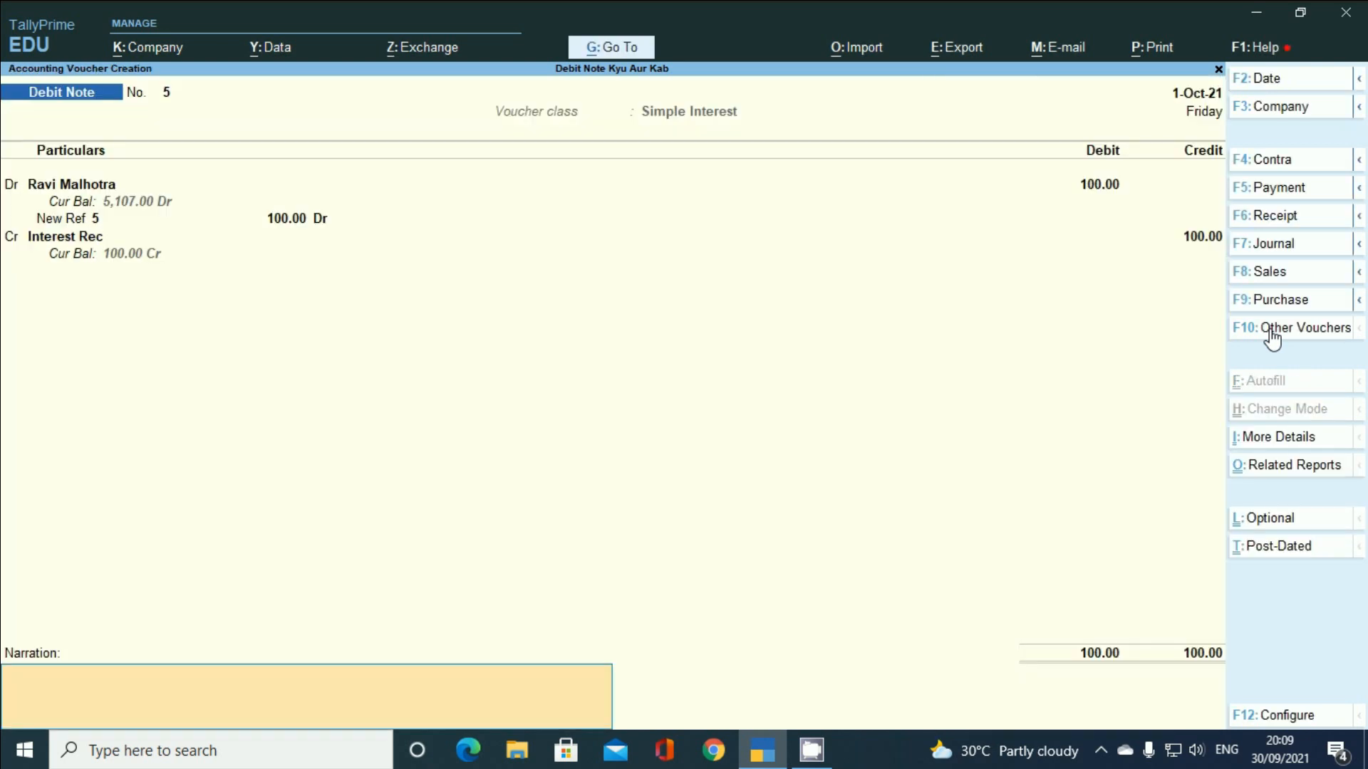
pyautogui.press('Return')
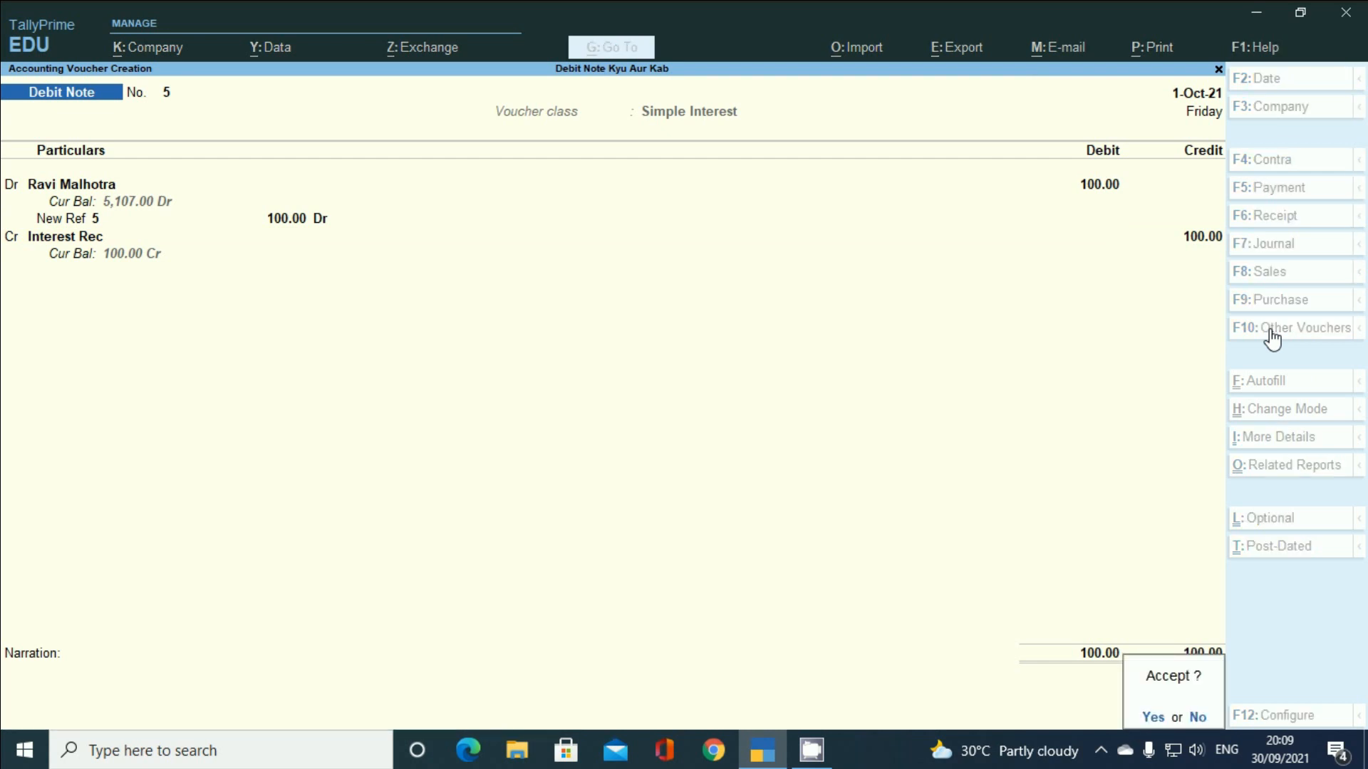
pyautogui.press('y')
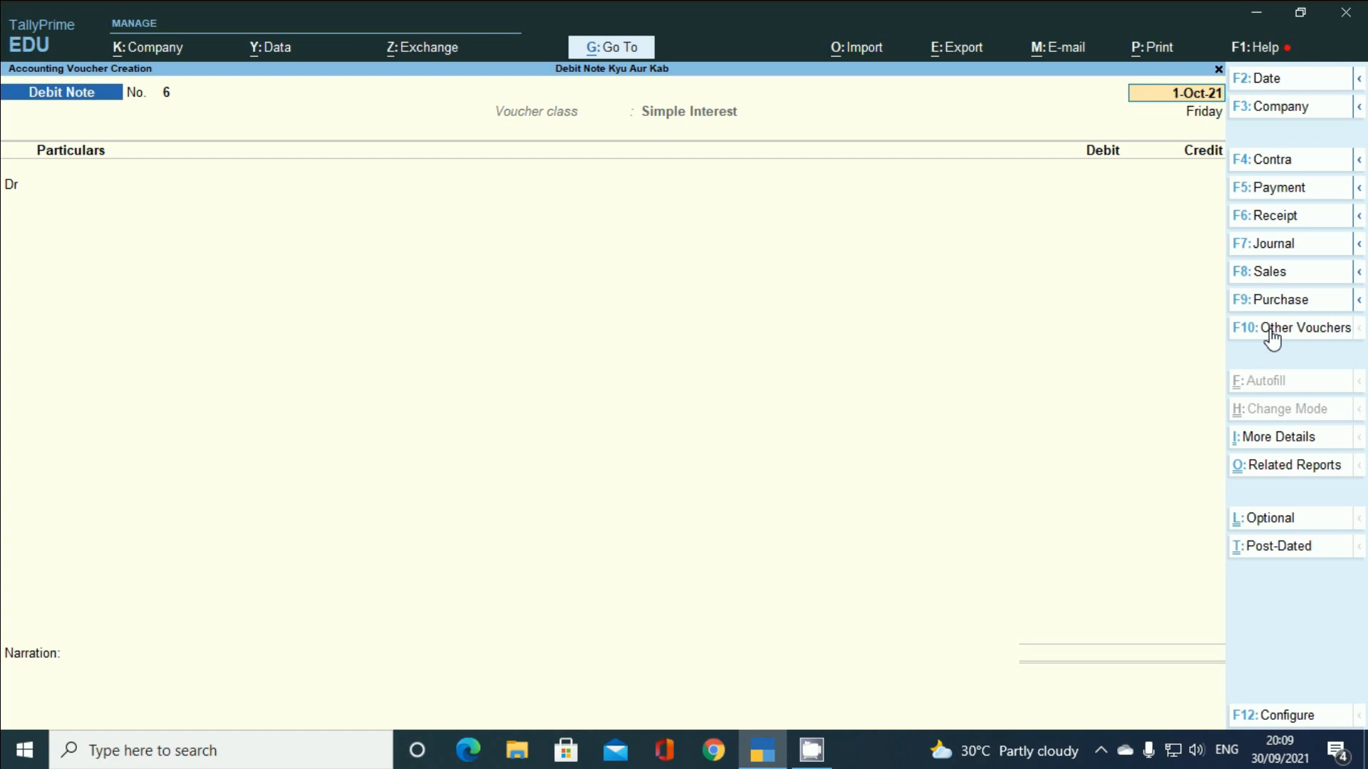
pyautogui.press('F6')
# - Start a Receipt with the customer's ledger on the credit line, then abandon it
pyautogui.press('Return')
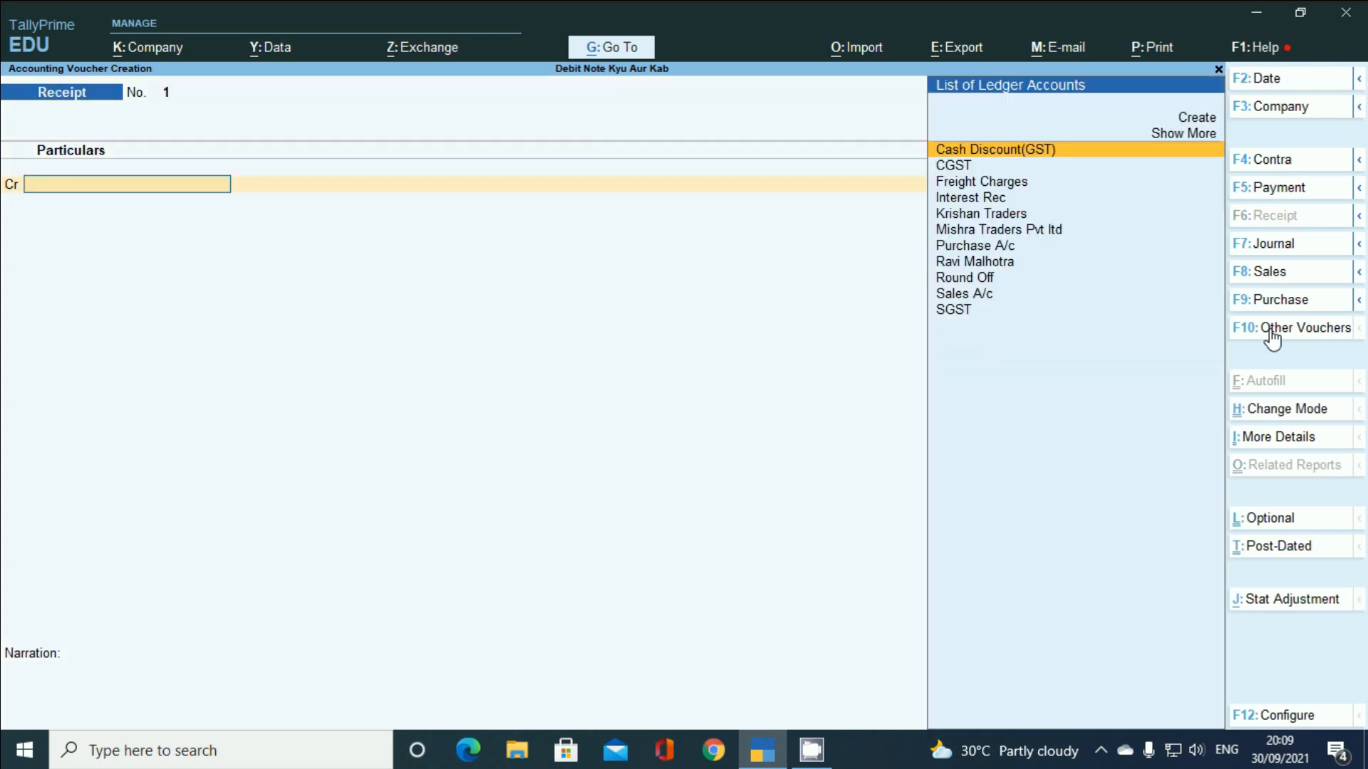
pyautogui.write('r')
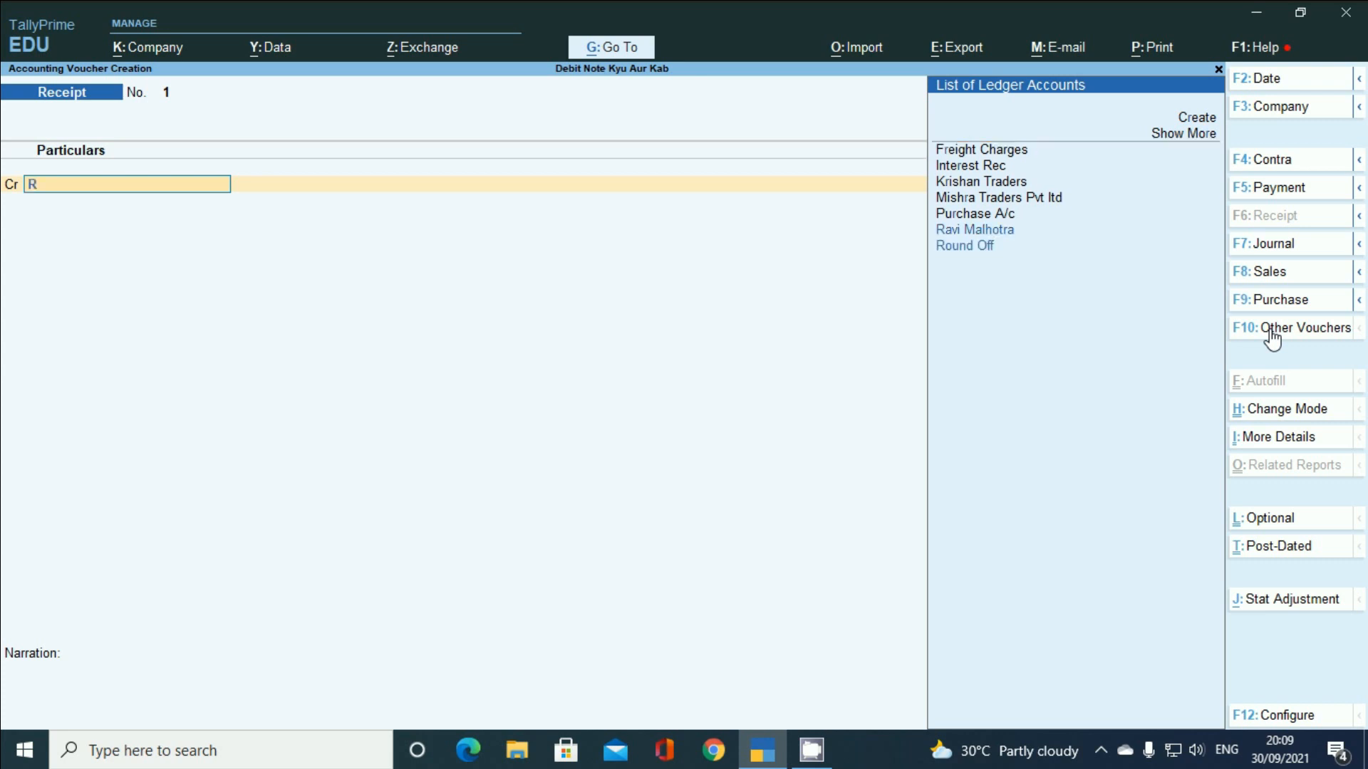
pyautogui.press('Return')
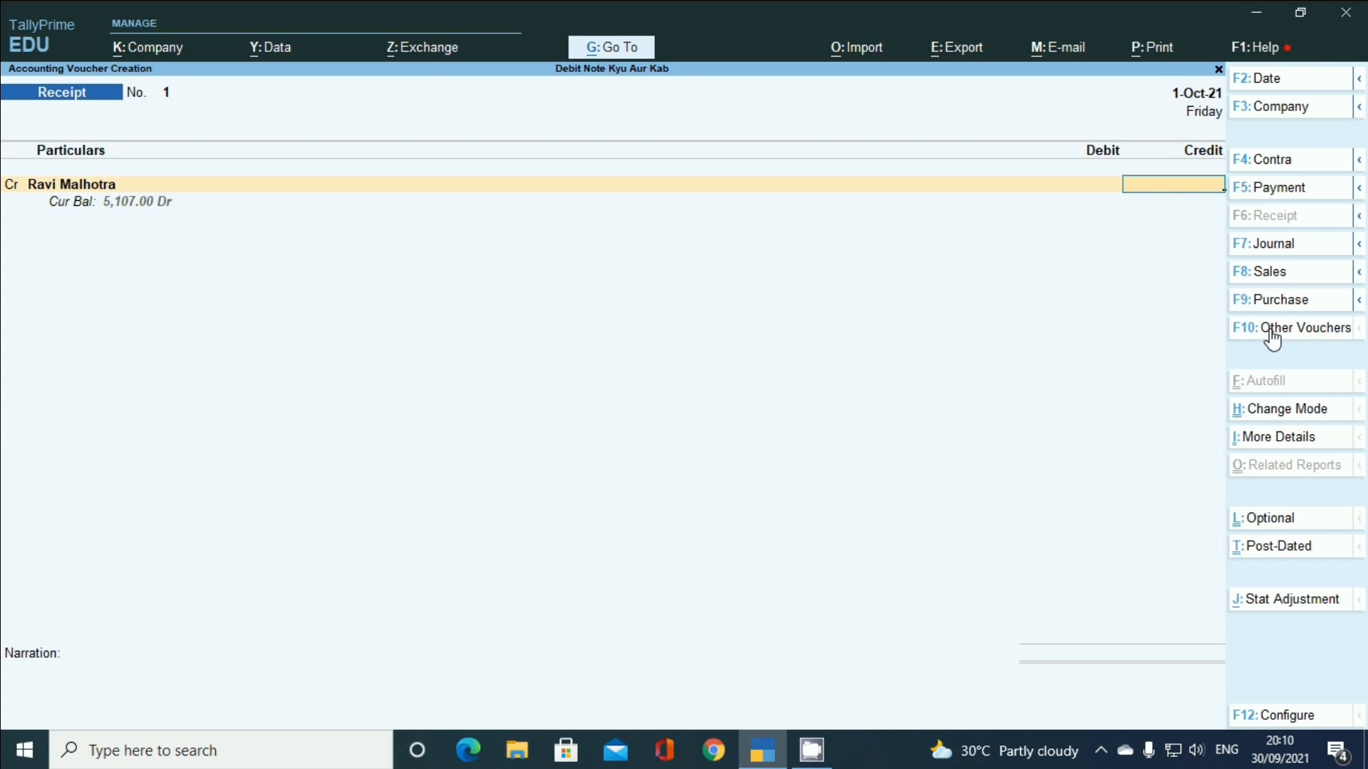
pyautogui.press('Escape')
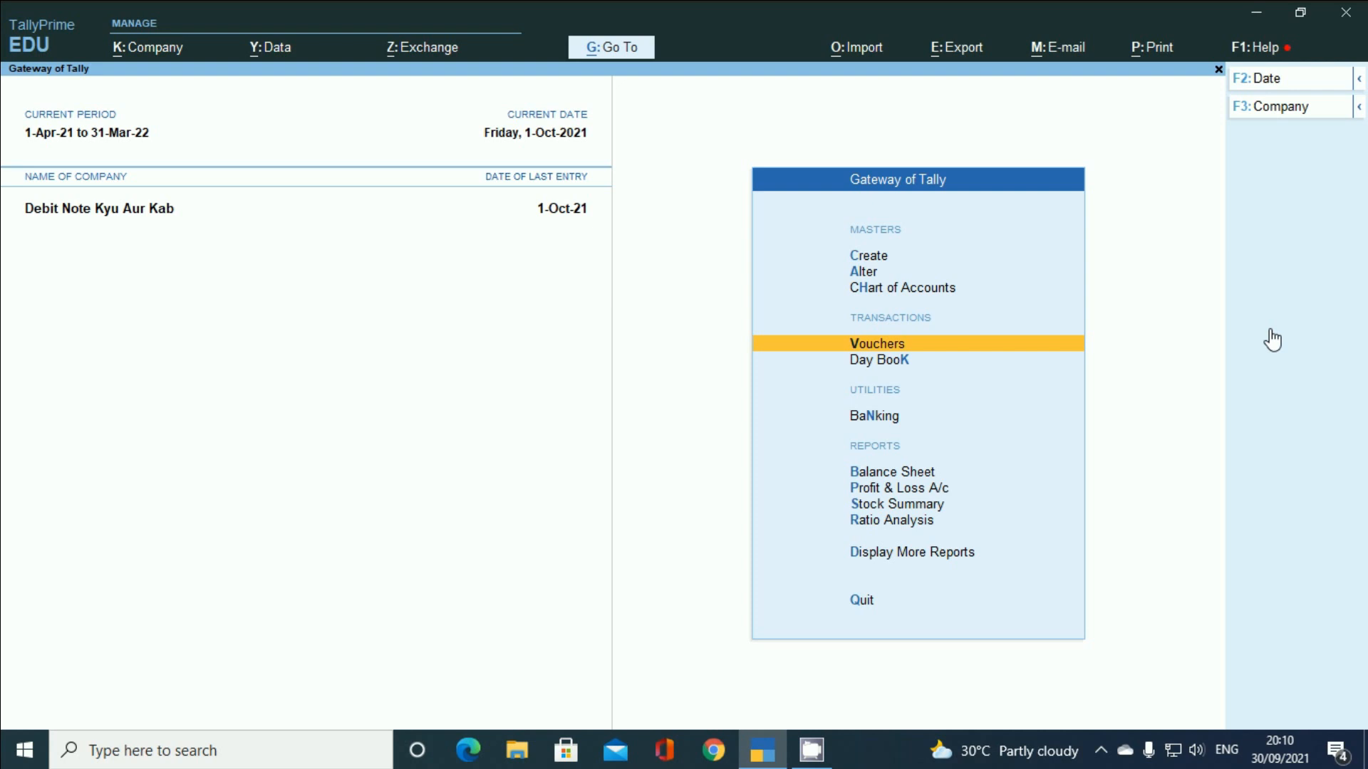
# - Open the customer's ledger report via Display More Reports > Account Books > Ledger
pyautogui.press('Down')
pyautogui.press('Down')
pyautogui.press('Down')
pyautogui.press('Down')
pyautogui.press('Down')
pyautogui.press('Down')
pyautogui.press('Down')
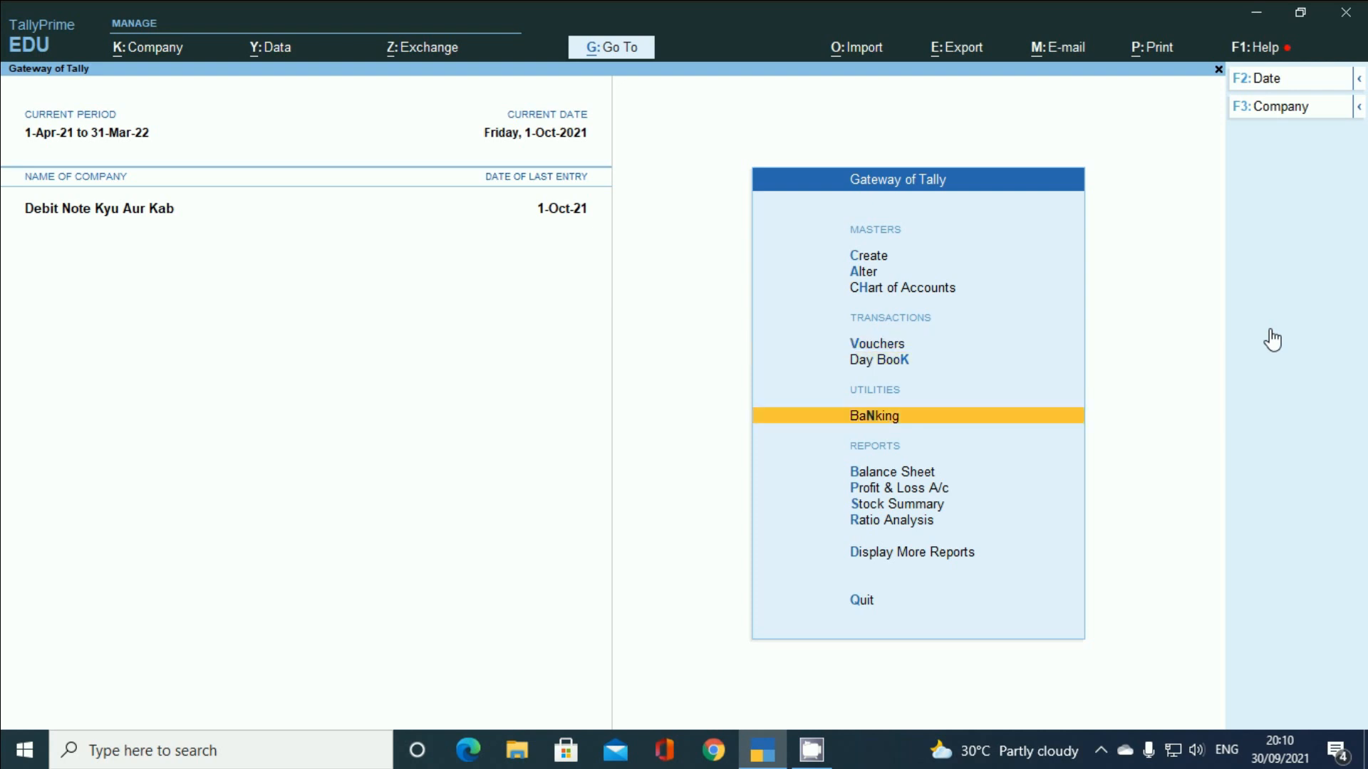
pyautogui.press('Return')
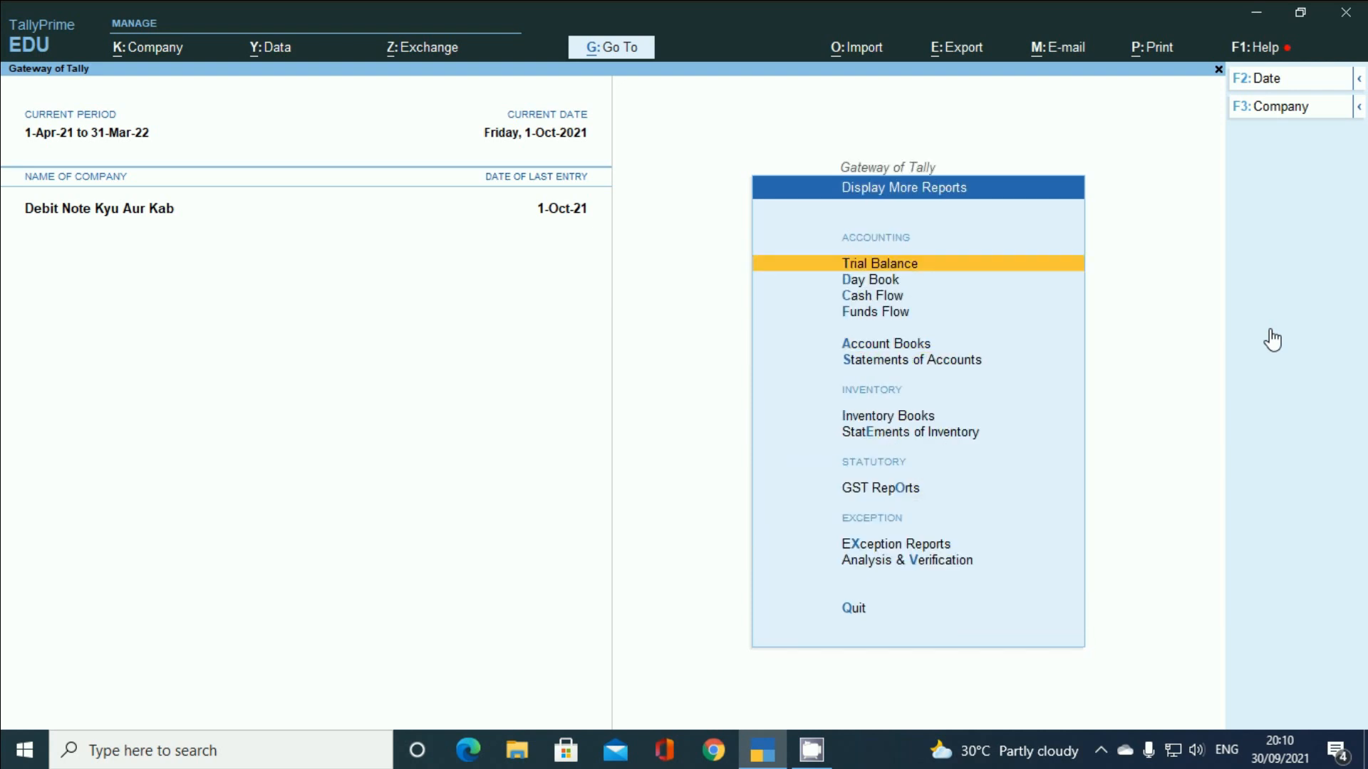
pyautogui.press('Down')
pyautogui.press('Down')
pyautogui.press('Down')
pyautogui.press('Down')
pyautogui.press('Return')
pyautogui.press('Down')
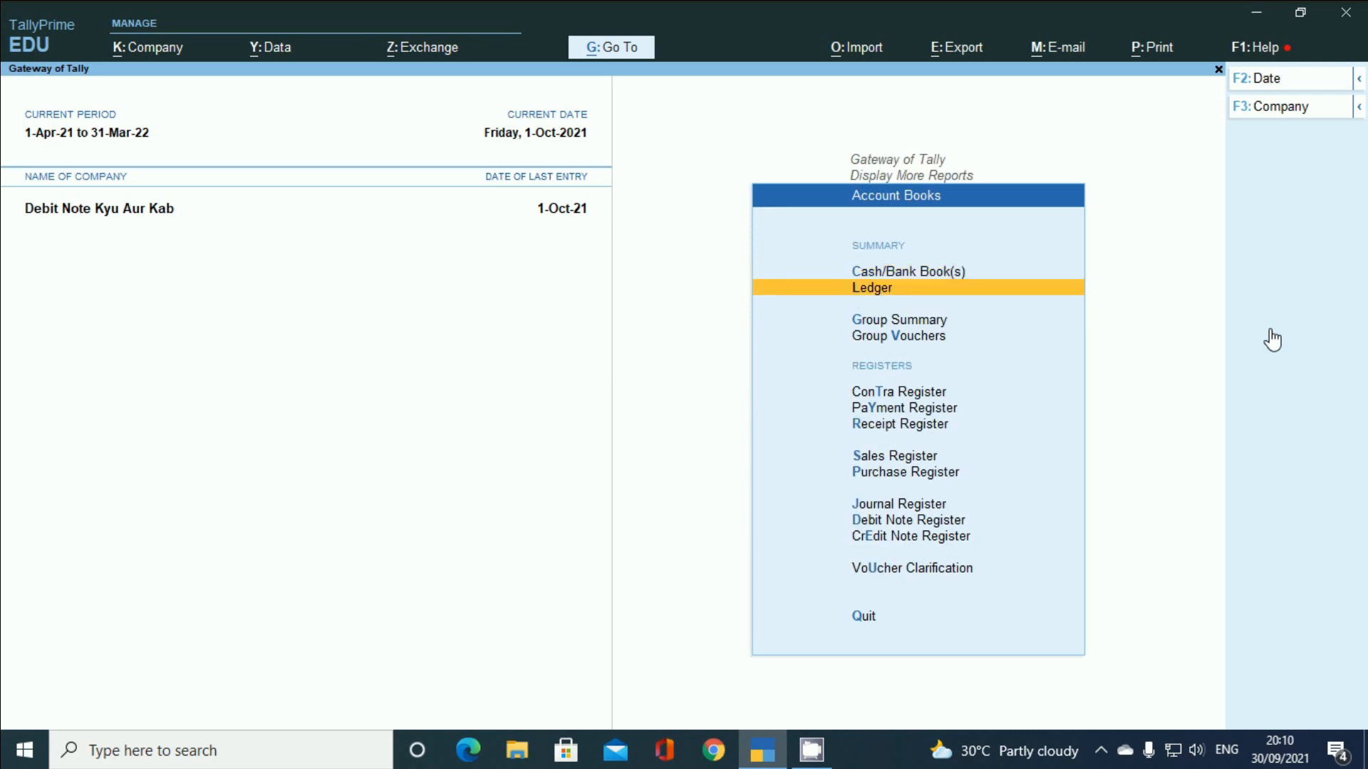
pyautogui.press('Return')
pyautogui.press('Down')
pyautogui.press('Down')
pyautogui.press('Down')
pyautogui.press('Down')
pyautogui.press('Down')
pyautogui.press('Down')
pyautogui.press('Down')
pyautogui.press('Down')
pyautogui.press('Down')
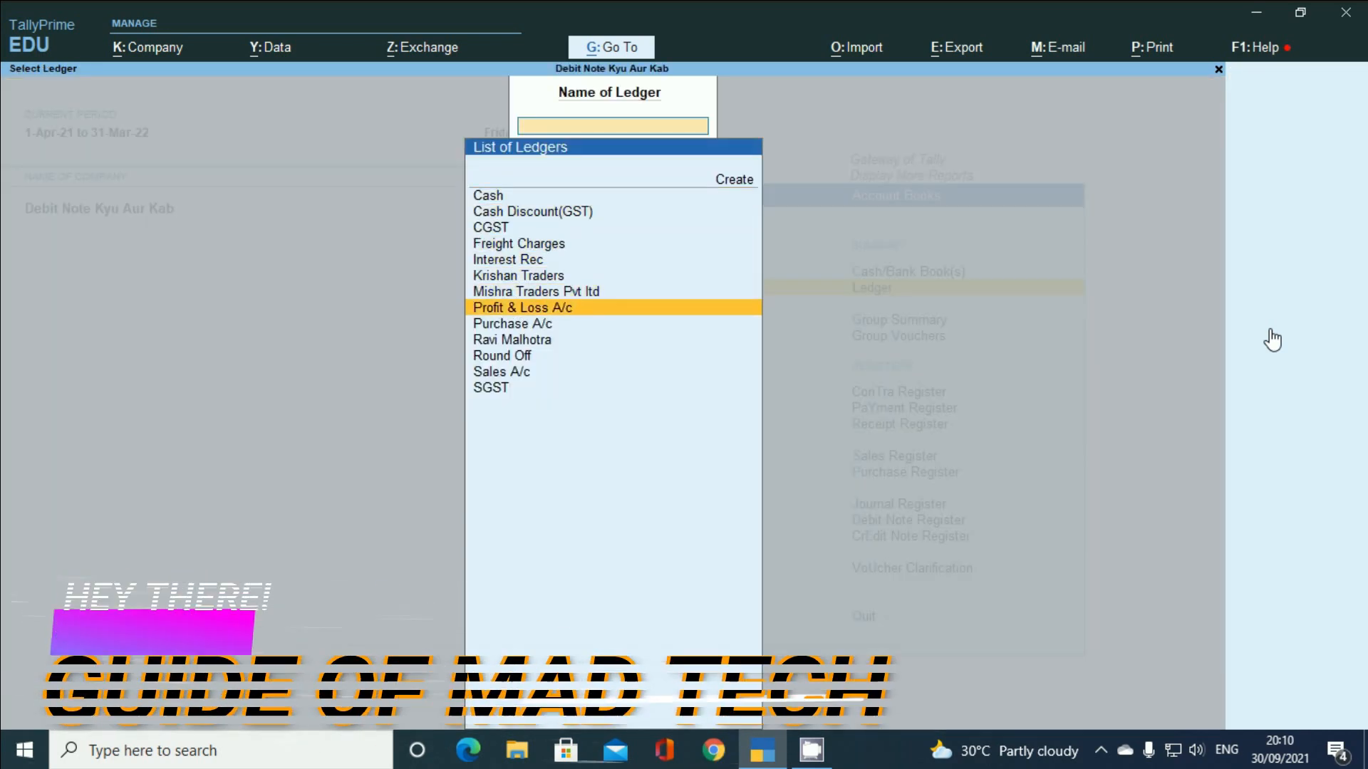
pyautogui.press('Return')
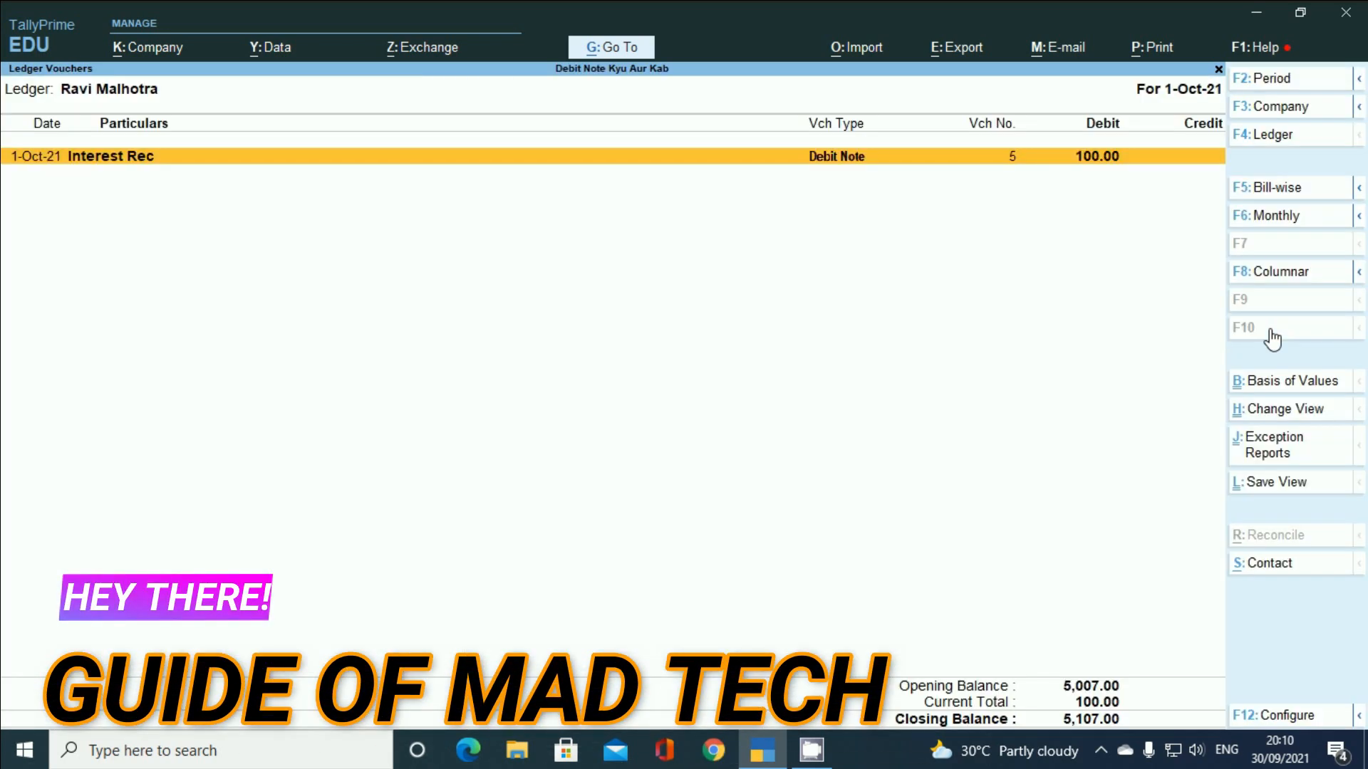
# - Widen the period to 1-Apr-21 to 1-Oct-21, check the 5,107.00 closing balance, and close
pyautogui.press('F2')
pyautogui.press('space')
pyautogui.press('Return')
pyautogui.press('space')
pyautogui.press('Return')
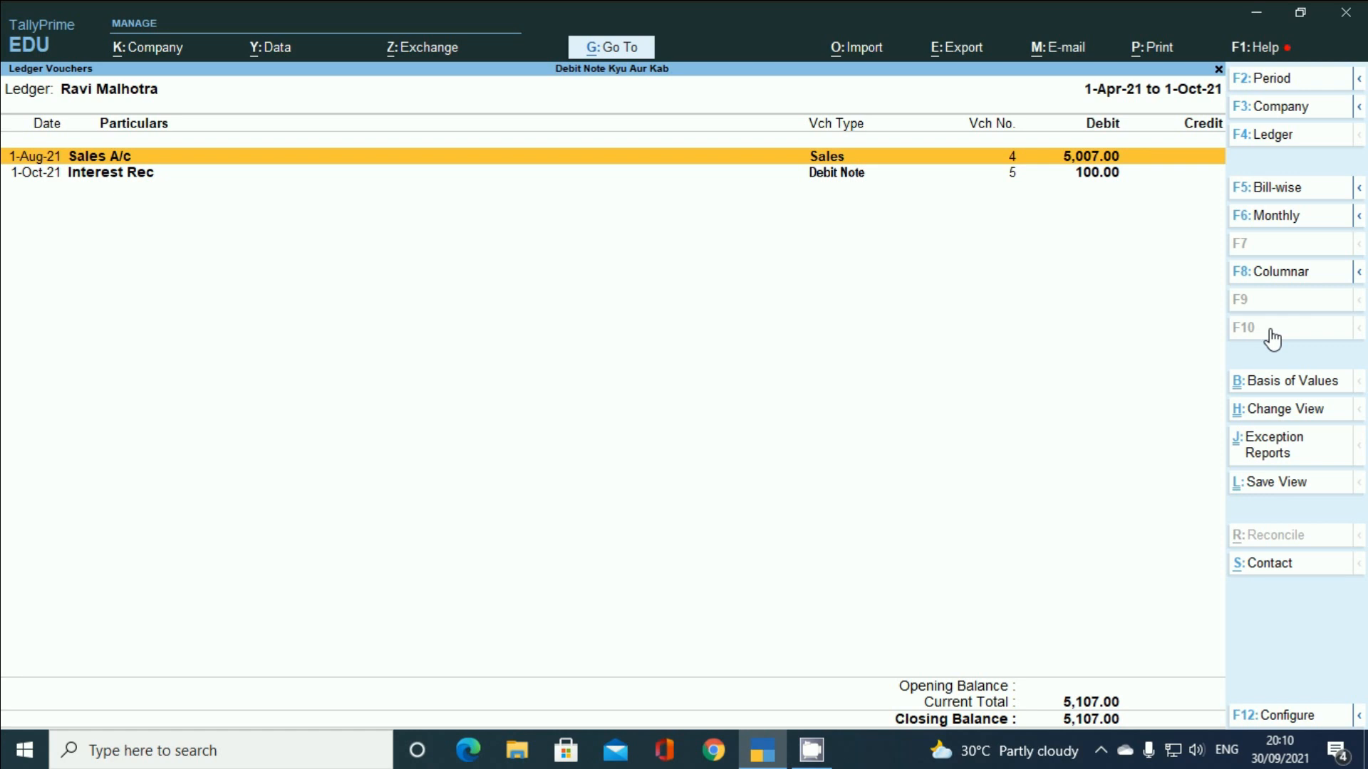
pyautogui.press('Escape')
pyautogui.press('Escape')
pyautogui.press('Escape')
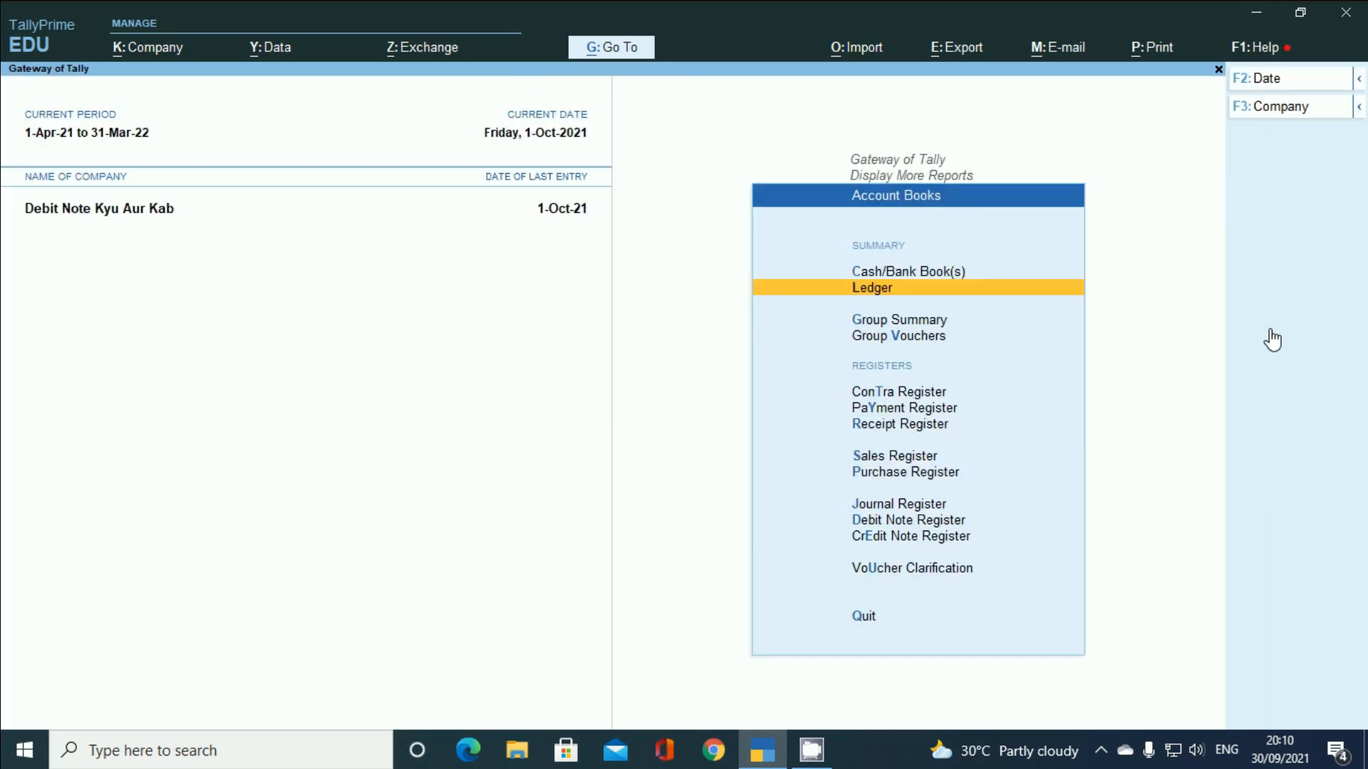